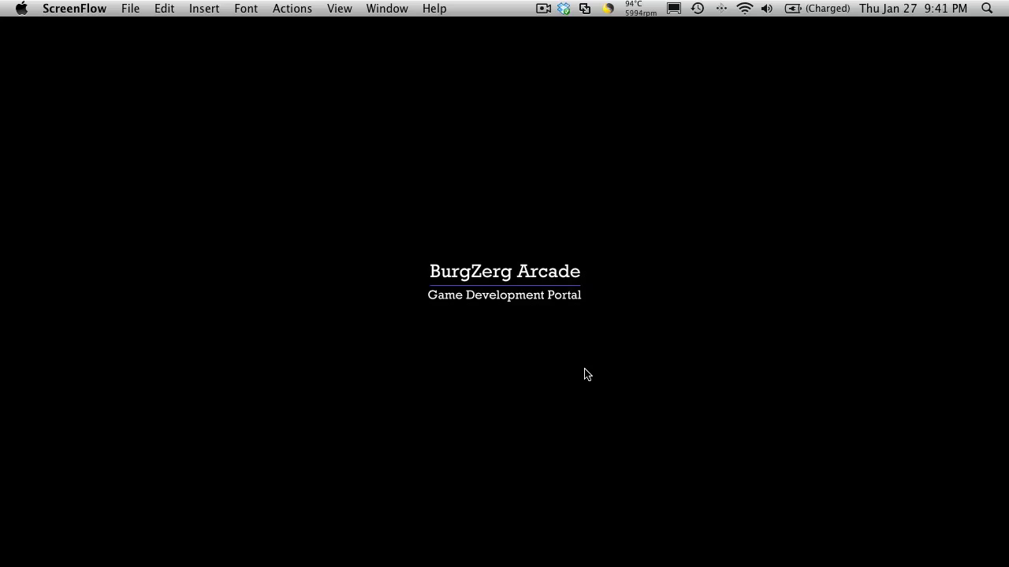
Bring up Unity's Scripts Tutorial project and browse its Scripts, Shaders and Frogames_ProtoPack folders
{"action": "mouse_move", "coordinate": [364, 561]}
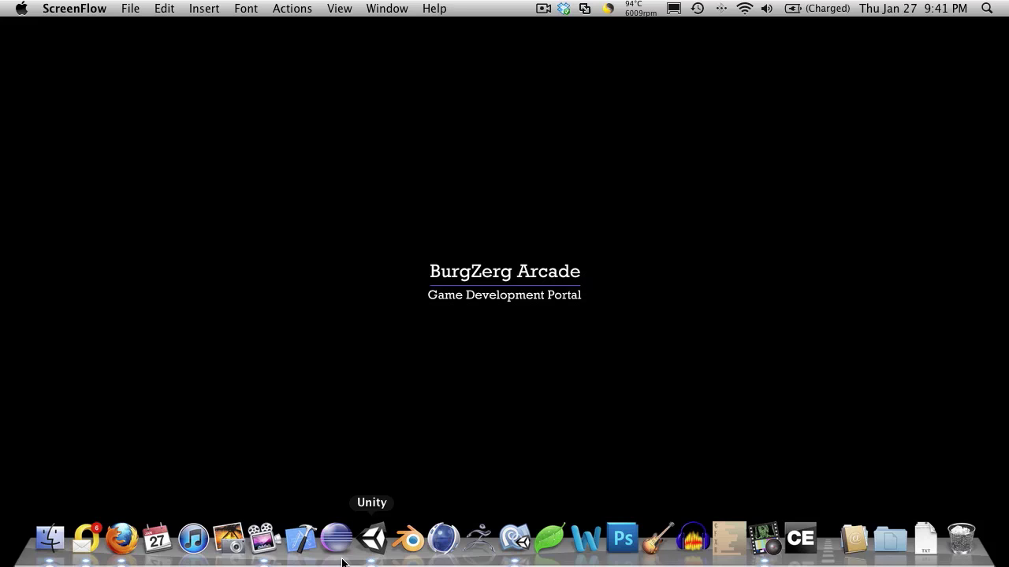
{"action": "left_click", "coordinate": [371, 542]}
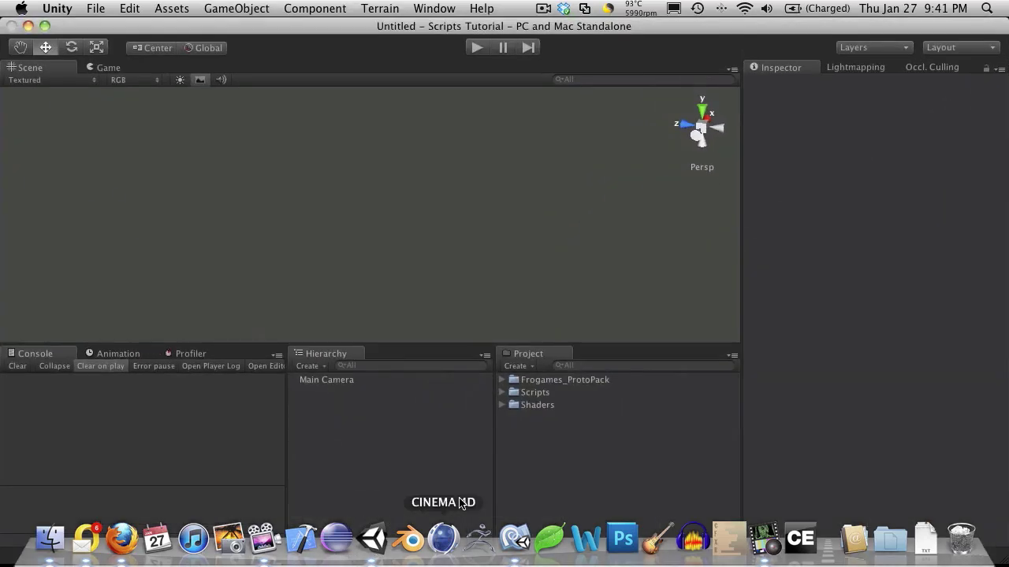
{"action": "left_click", "coordinate": [536, 394]}
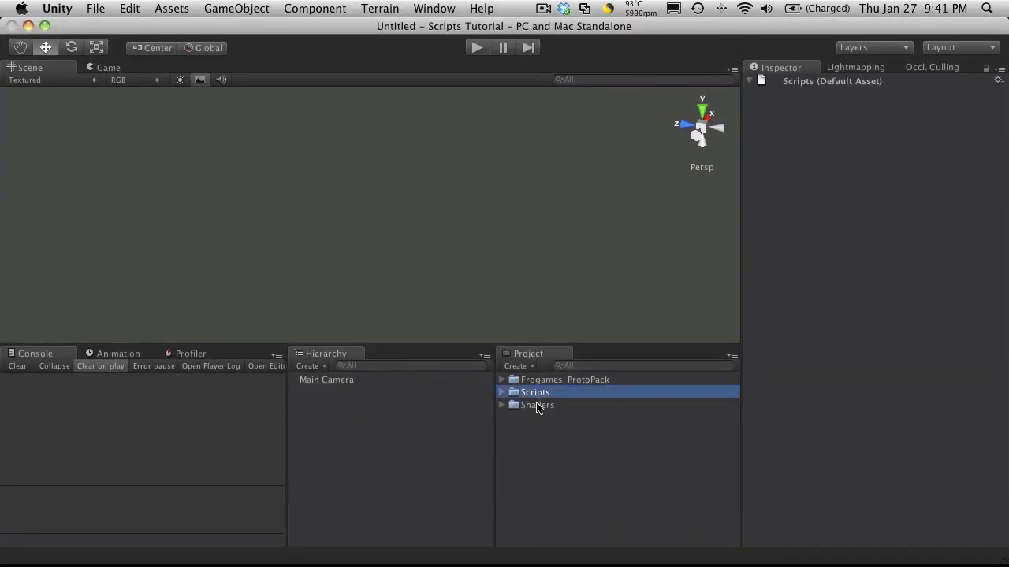
{"action": "left_click", "coordinate": [540, 405]}
{"action": "left_click", "coordinate": [541, 394]}
{"action": "left_click", "coordinate": [552, 405]}
{"action": "left_click", "coordinate": [560, 380]}
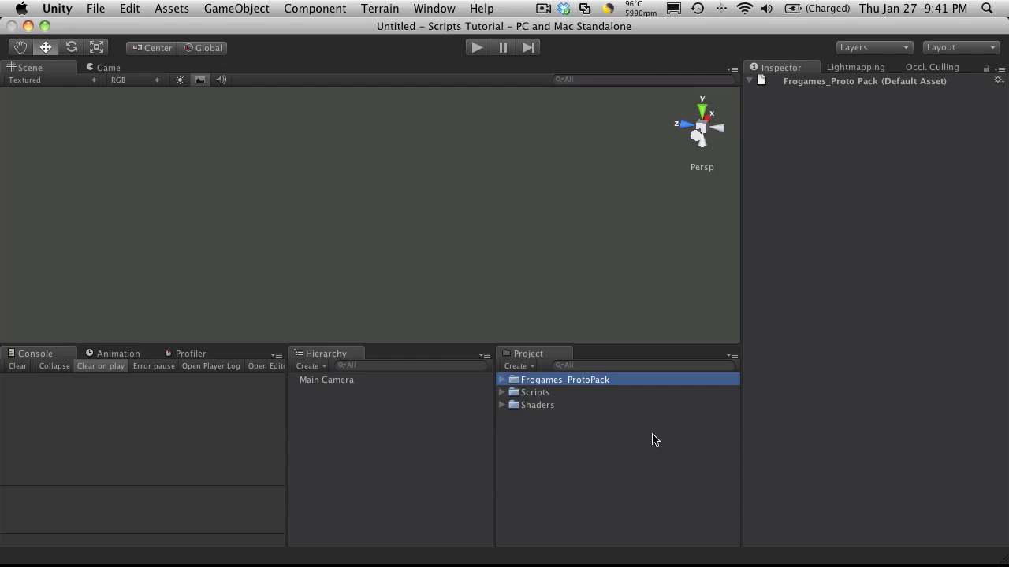
{"action": "left_click", "coordinate": [562, 448]}
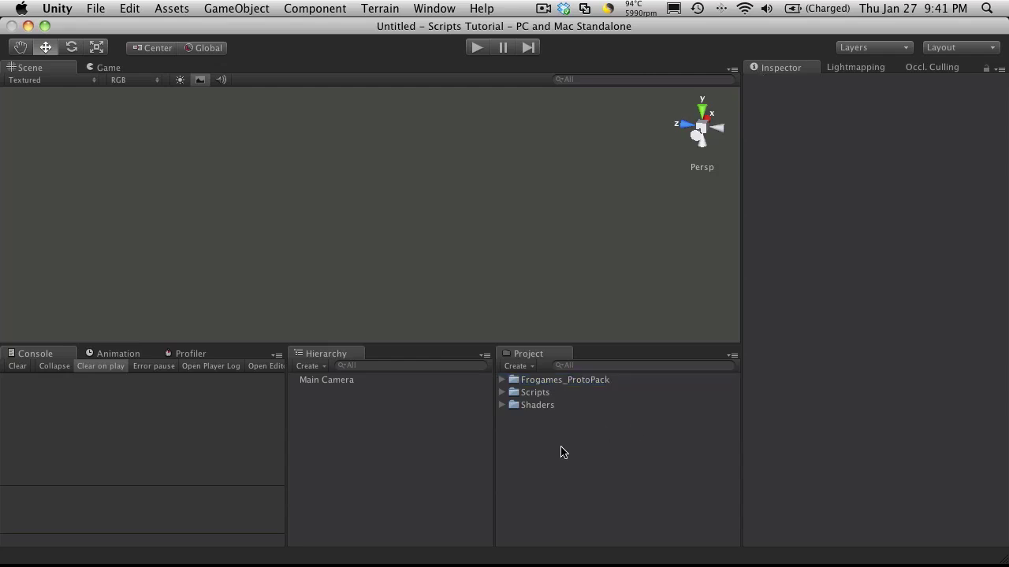
Create a Scenes folder in the save dialog and save the scene there as Main Menu
{"action": "left_click", "coordinate": [99, 5]}
{"action": "left_click", "coordinate": [307, 232]}
{"action": "key", "text": "super+s"}
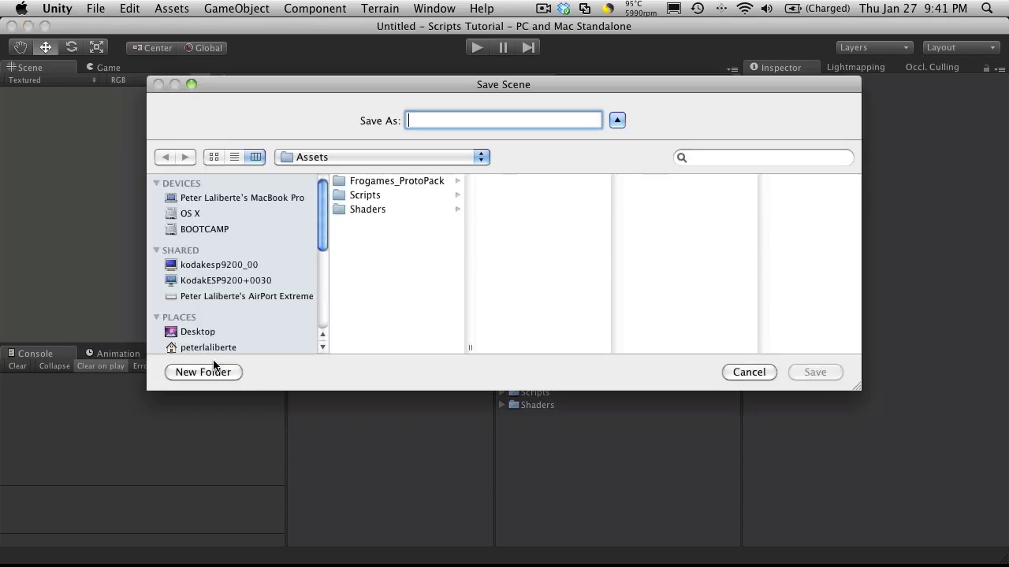
{"action": "left_click", "coordinate": [207, 373]}
{"action": "type", "text": "Scenes"}
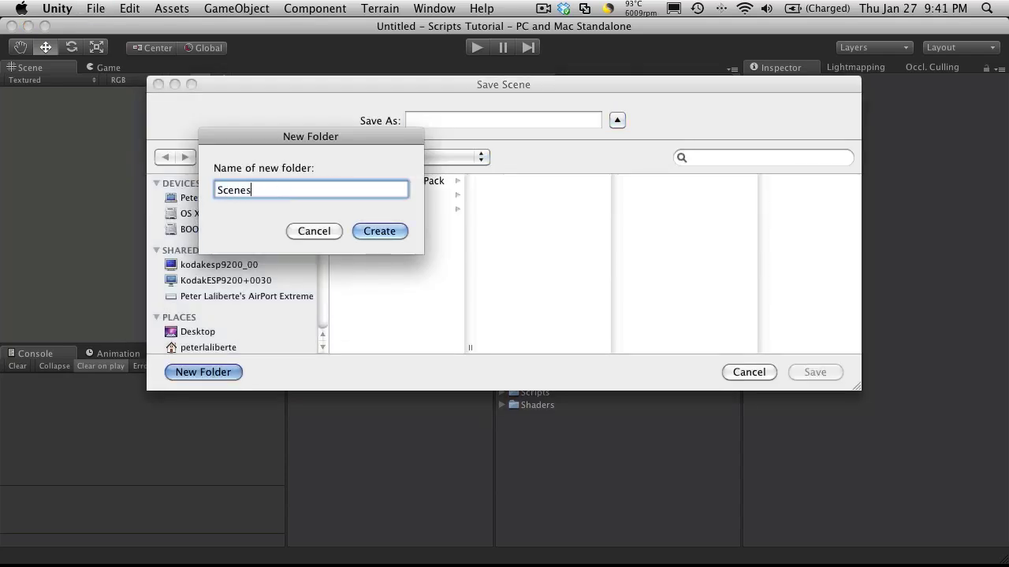
{"action": "key", "text": "Return"}
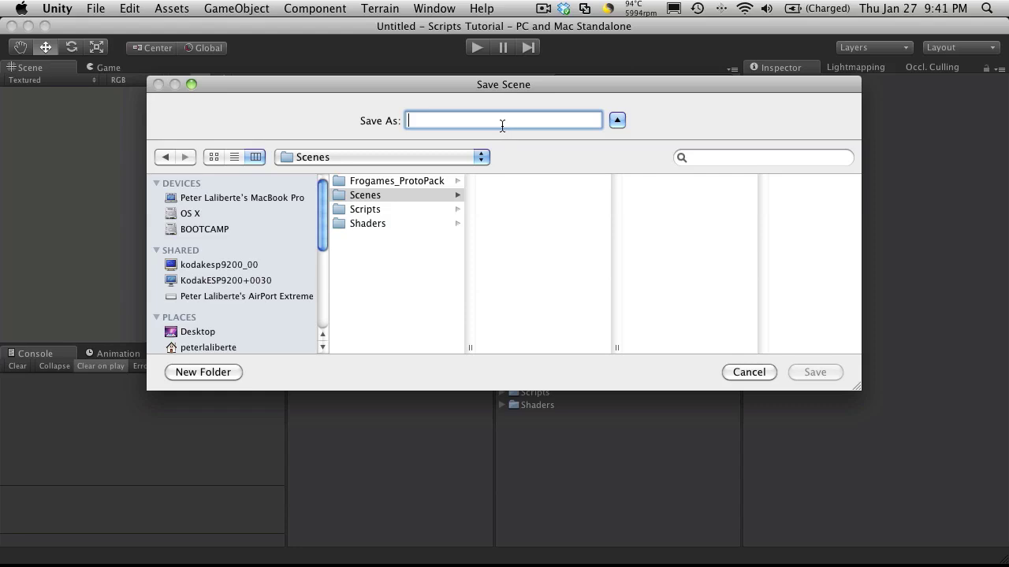
{"action": "type", "text": "Main "}
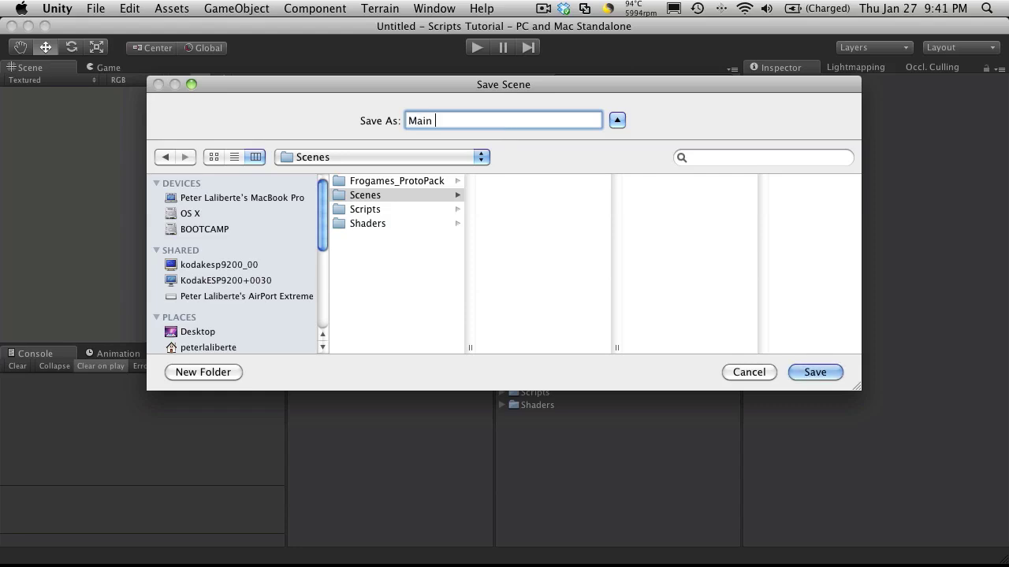
{"action": "type", "text": "Menu"}
{"action": "key", "text": "Return"}
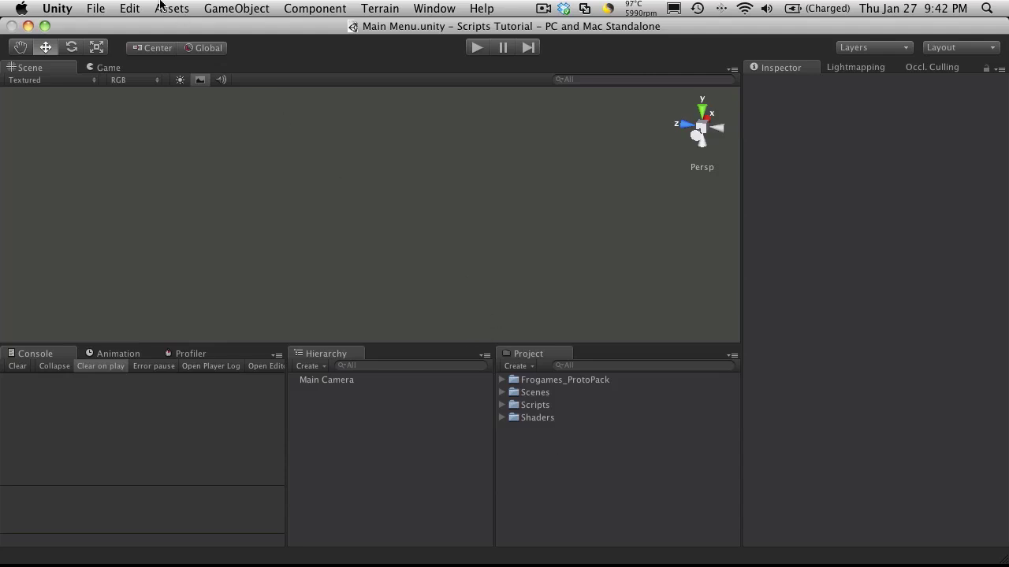
Create a new scene, save it as Character Generator and move it into Scenes
{"action": "left_click", "coordinate": [97, 7]}
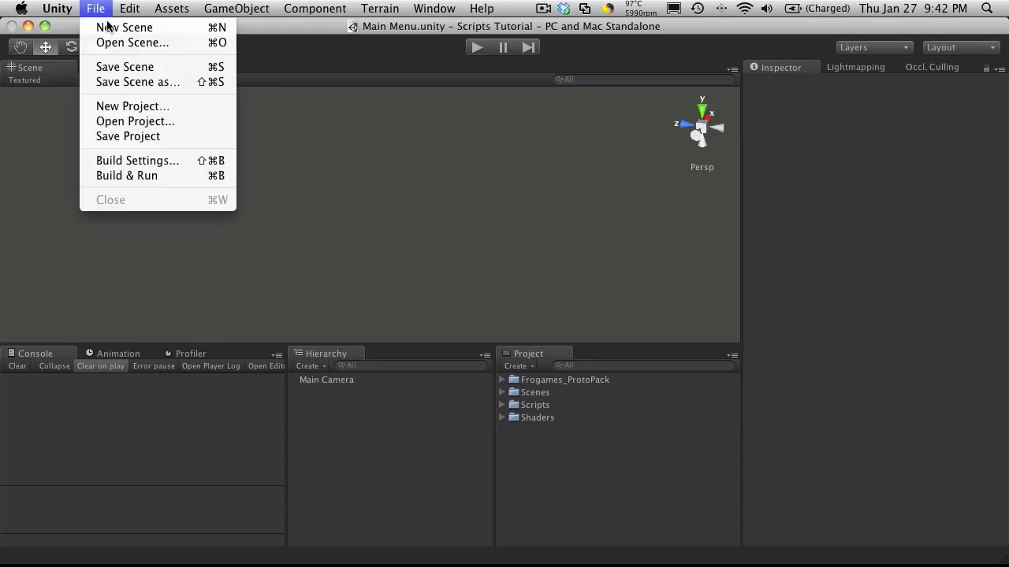
{"action": "left_click", "coordinate": [112, 27]}
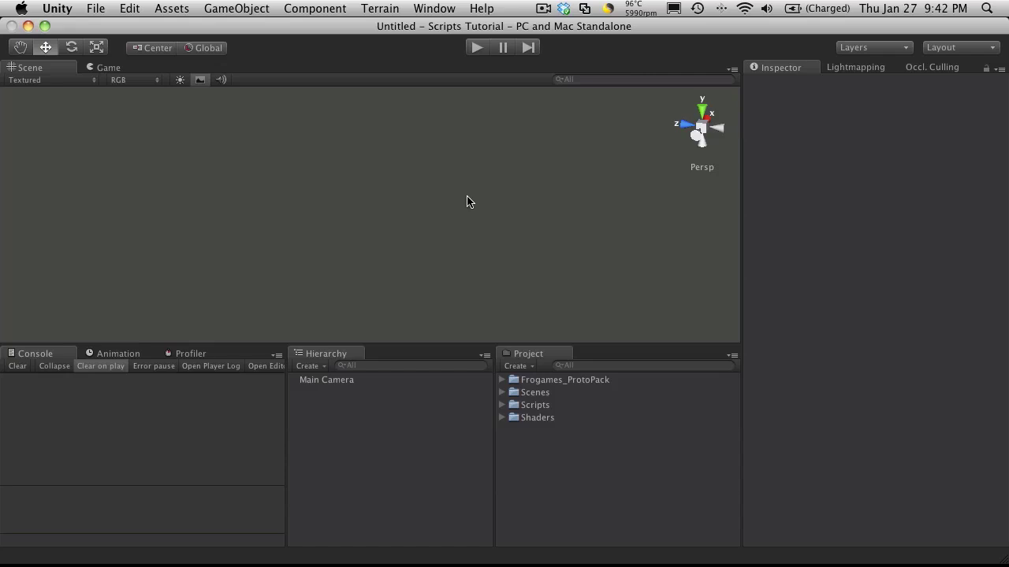
{"action": "key", "text": "super+s"}
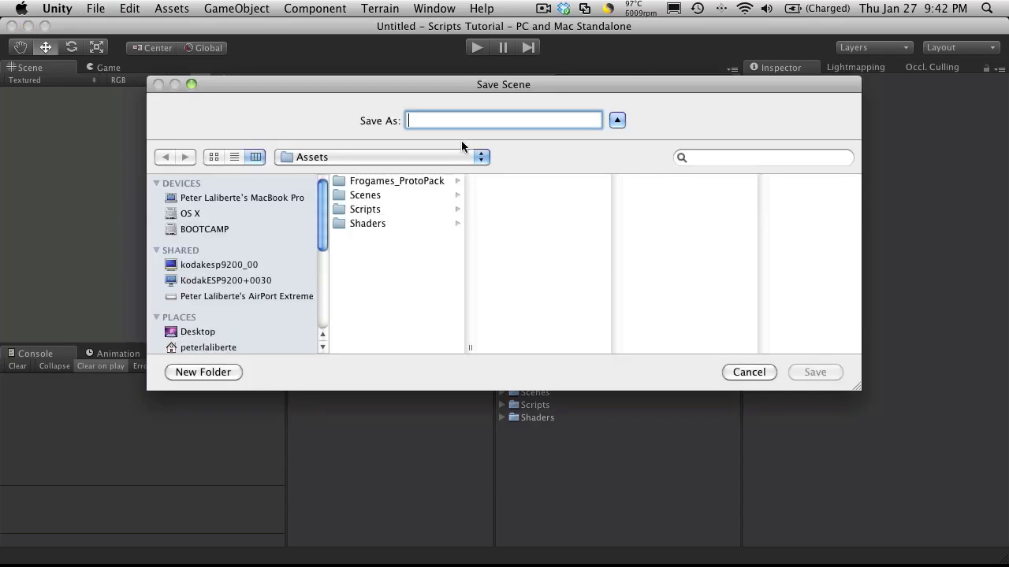
{"action": "type", "text": "Character "}
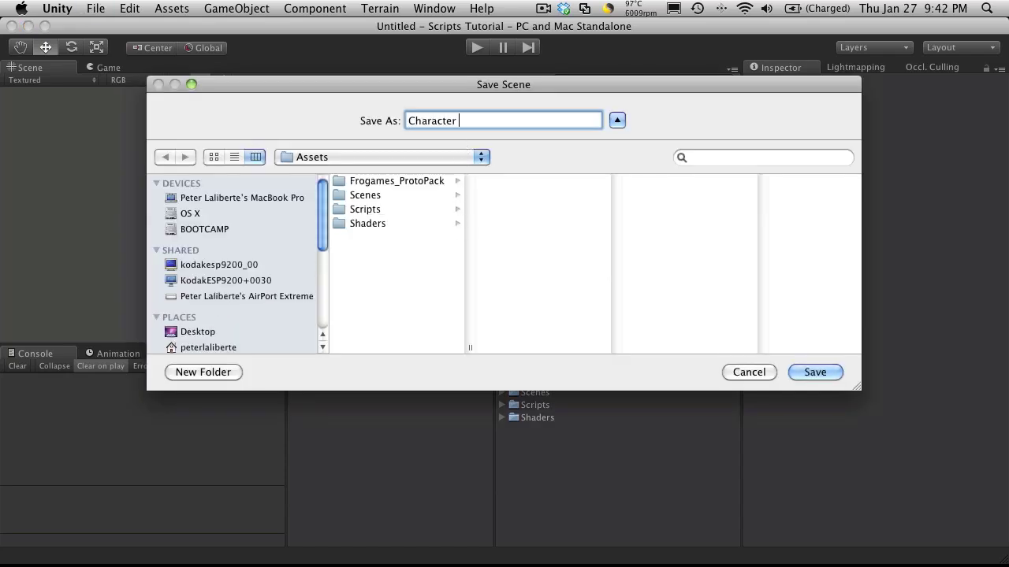
{"action": "type", "text": "Generator"}
{"action": "key", "text": "Return"}
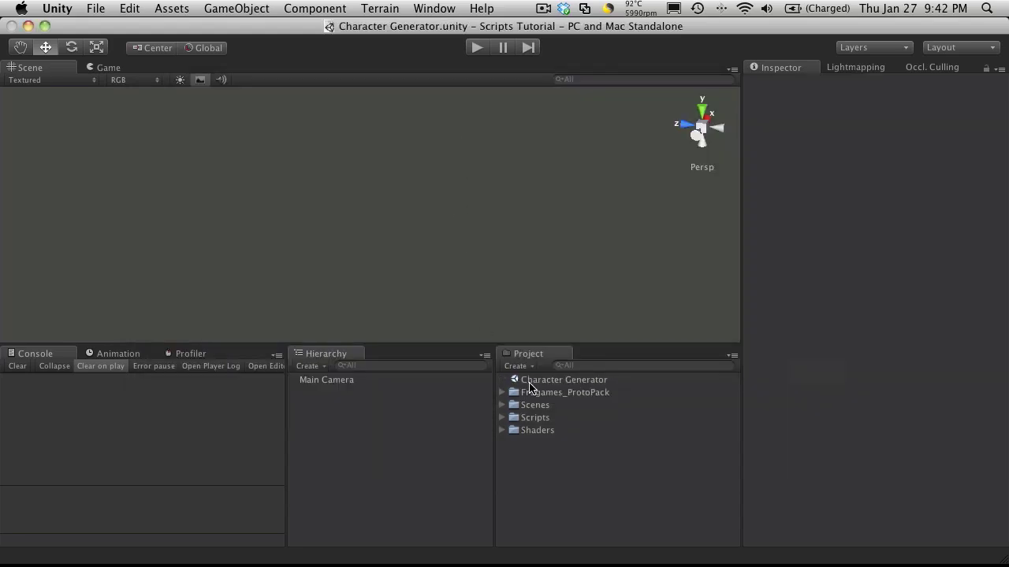
{"action": "left_click_drag", "start_coordinate": [528, 383], "coordinate": [526, 405]}
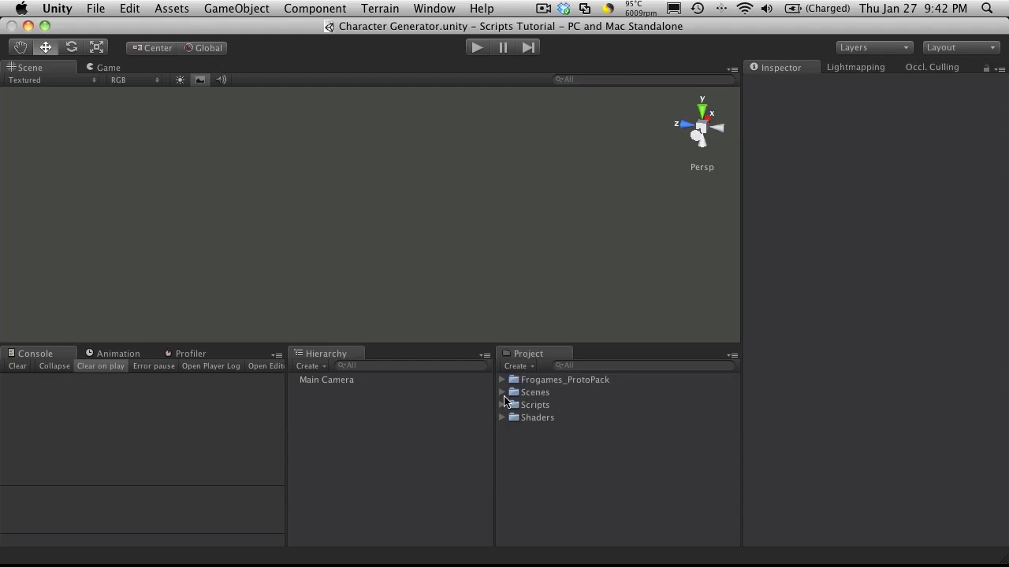
{"action": "left_click", "coordinate": [503, 393]}
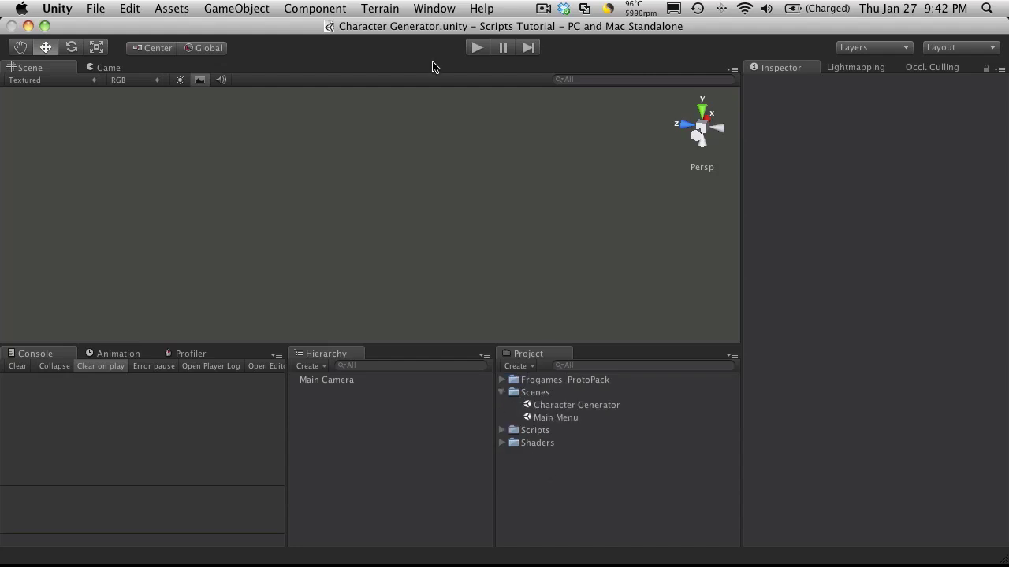
Create another new scene and save it as Tutorial in the Scenes folder
{"action": "left_click", "coordinate": [101, 8]}
{"action": "left_click", "coordinate": [107, 26]}
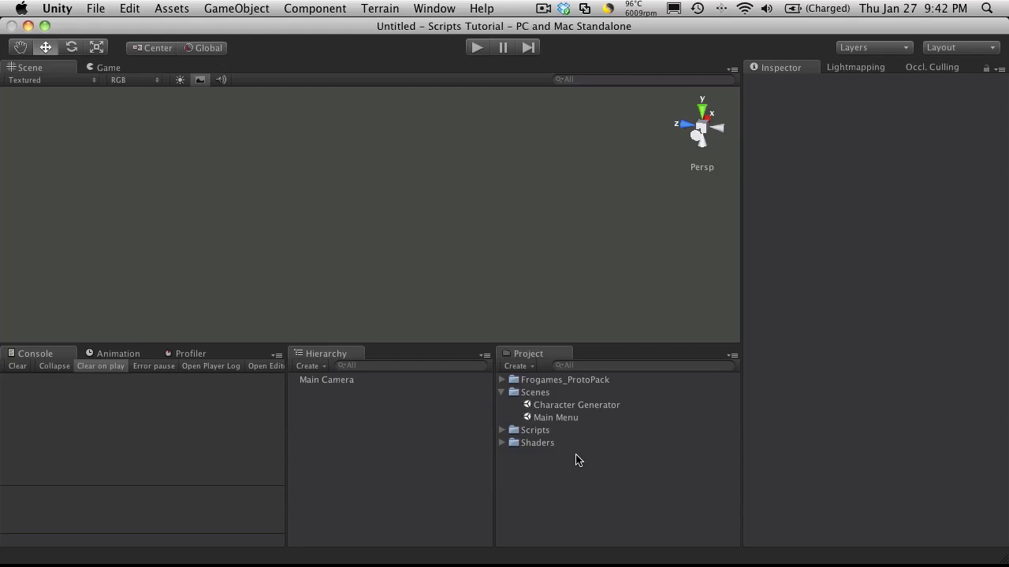
{"action": "key", "text": "super+s"}
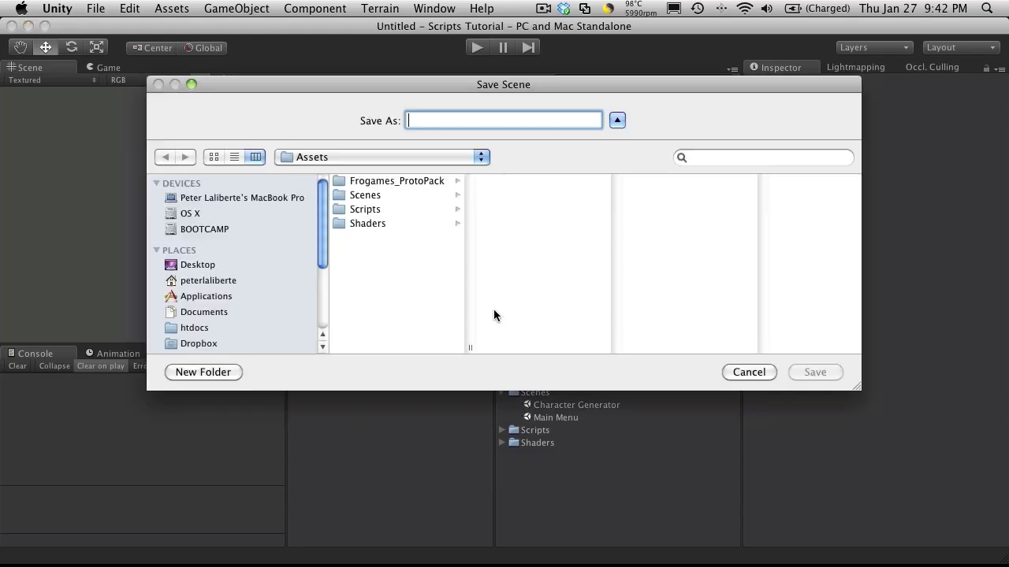
{"action": "left_click", "coordinate": [373, 197]}
{"action": "left_click", "coordinate": [460, 119]}
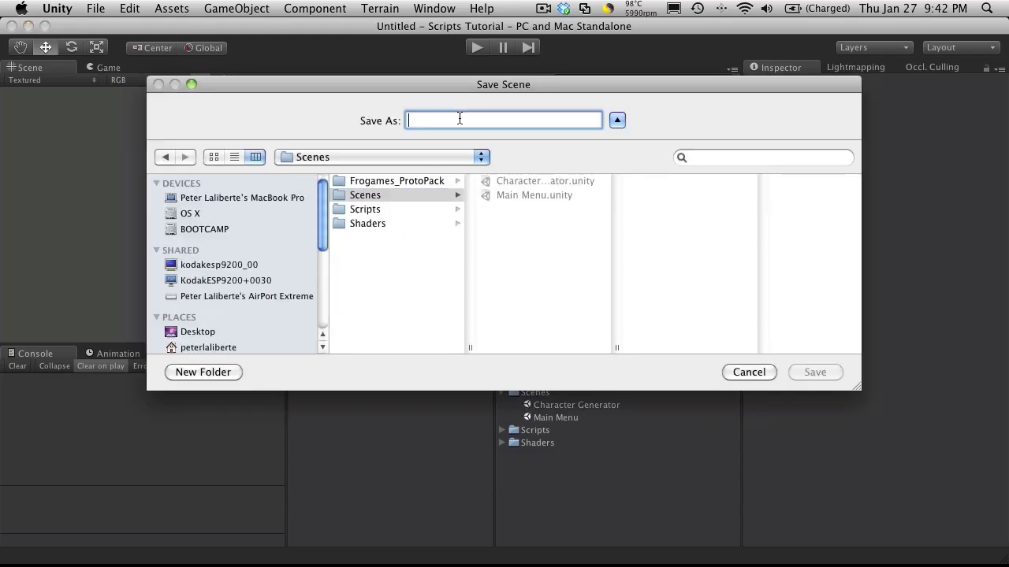
{"action": "type", "text": "Tutorial"}
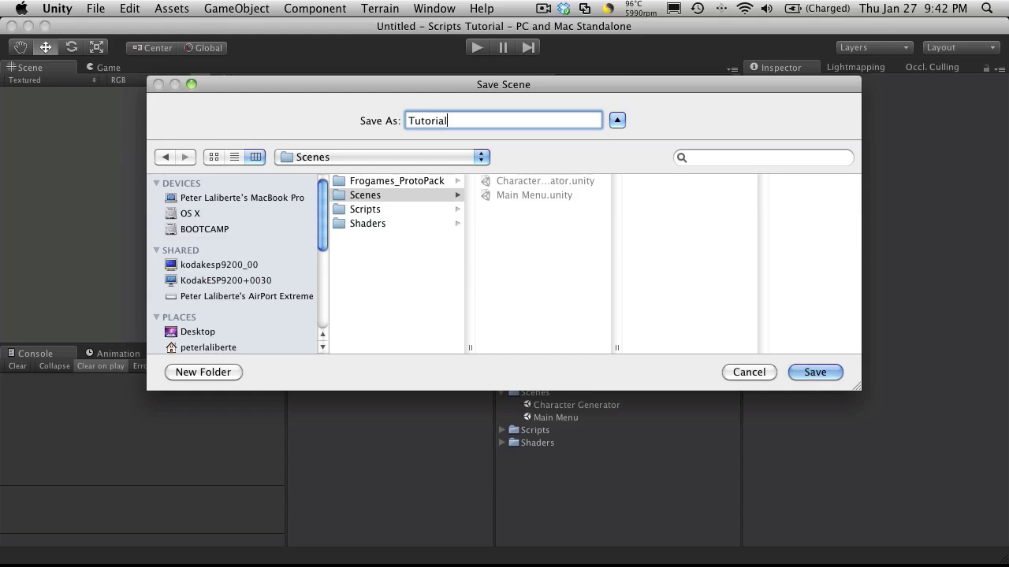
{"action": "left_click", "coordinate": [815, 372]}
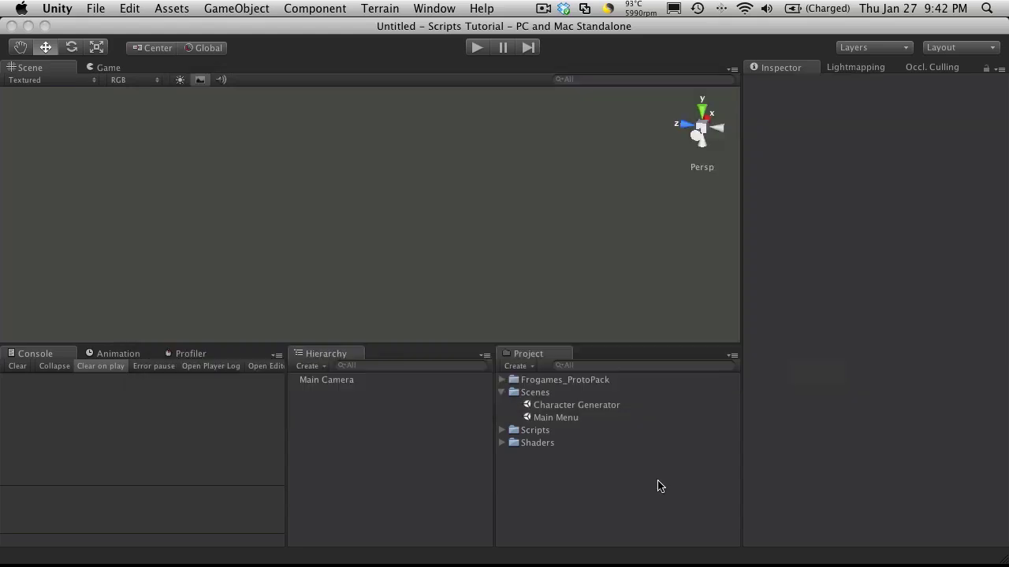
Open Main Menu, drag the MainMenu script onto Main Camera and tick Clear Prefs
{"action": "double_click", "coordinate": [569, 421]}
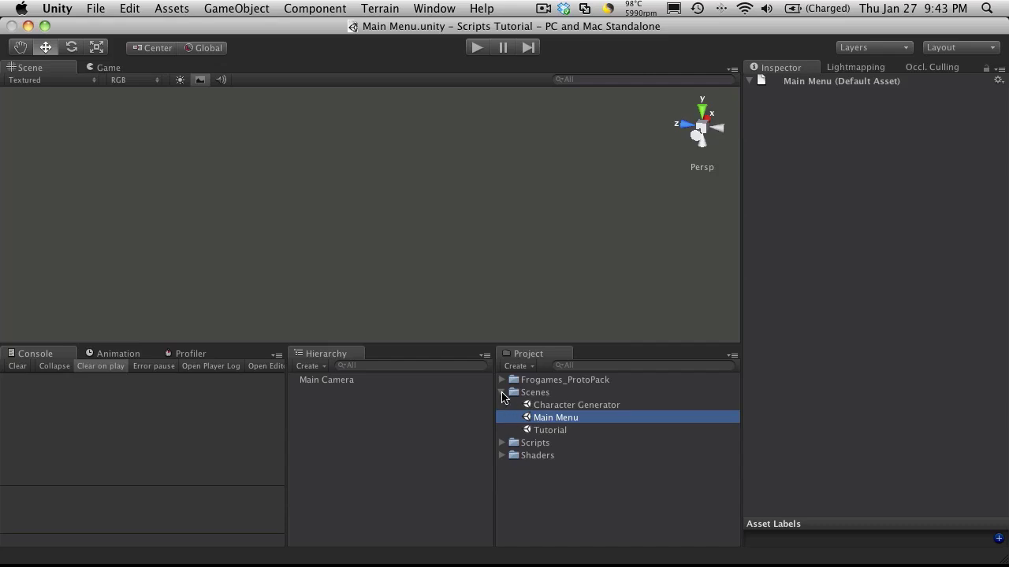
{"action": "left_click", "coordinate": [502, 443]}
{"action": "scroll", "coordinate": [542, 469], "scroll_direction": "down", "scroll_amount": 5}
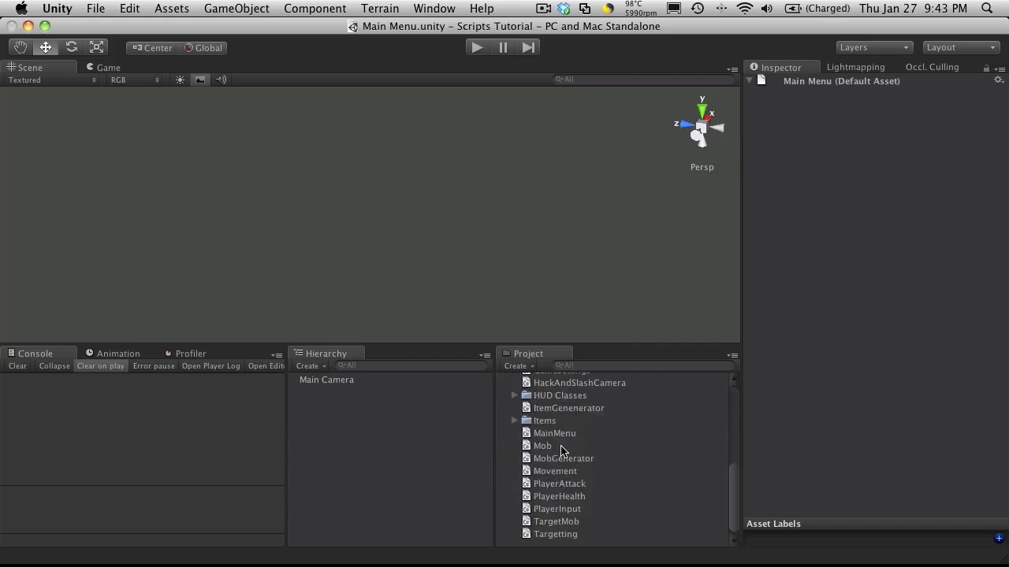
{"action": "left_click_drag", "start_coordinate": [556, 433], "coordinate": [341, 384]}
{"action": "left_click", "coordinate": [344, 384]}
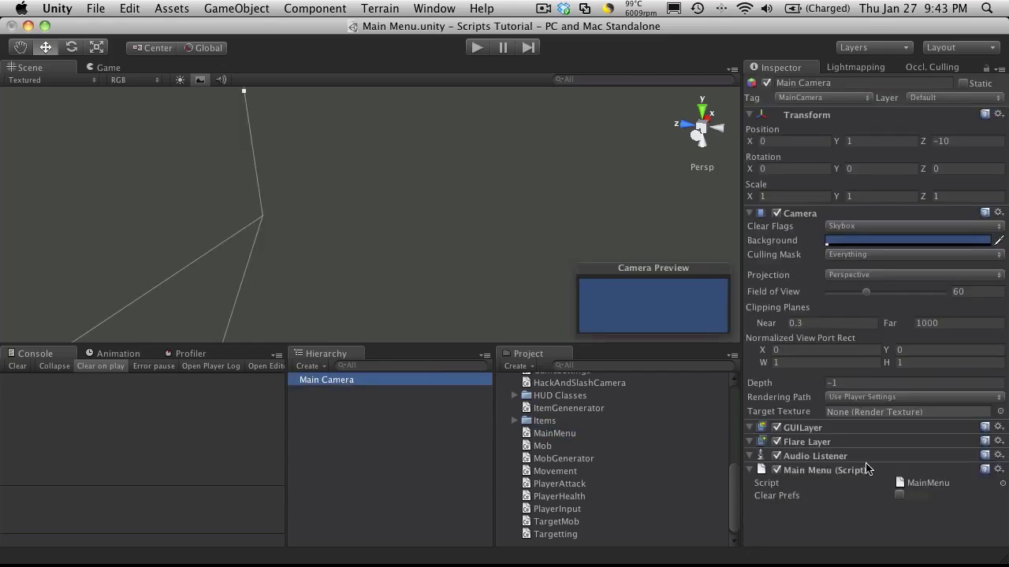
{"action": "left_click", "coordinate": [899, 495]}
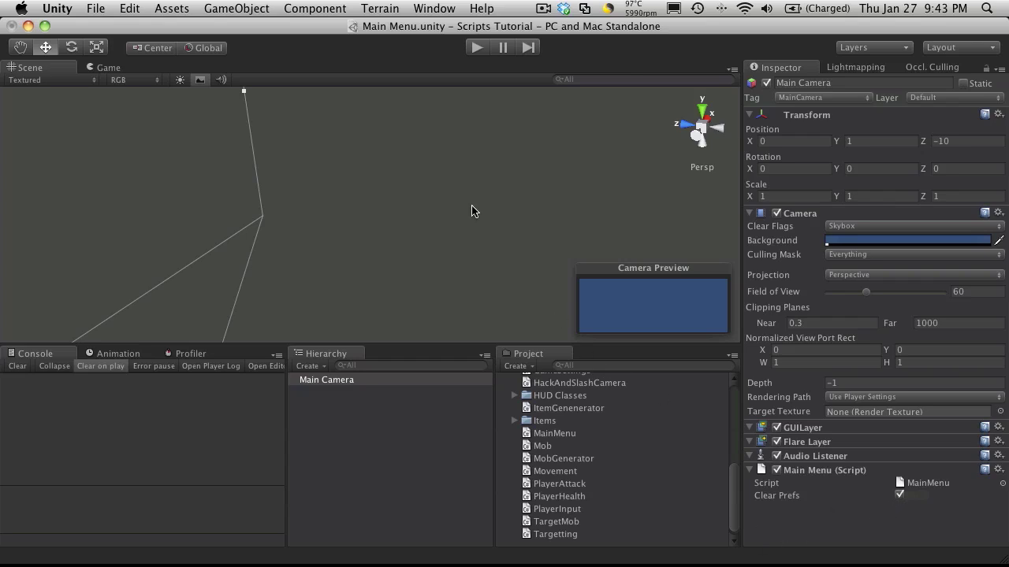
In Build Settings add Main Menu, Character Generator and Tutorial as scenes 0–2, and select Web Player
{"action": "left_click", "coordinate": [98, 8]}
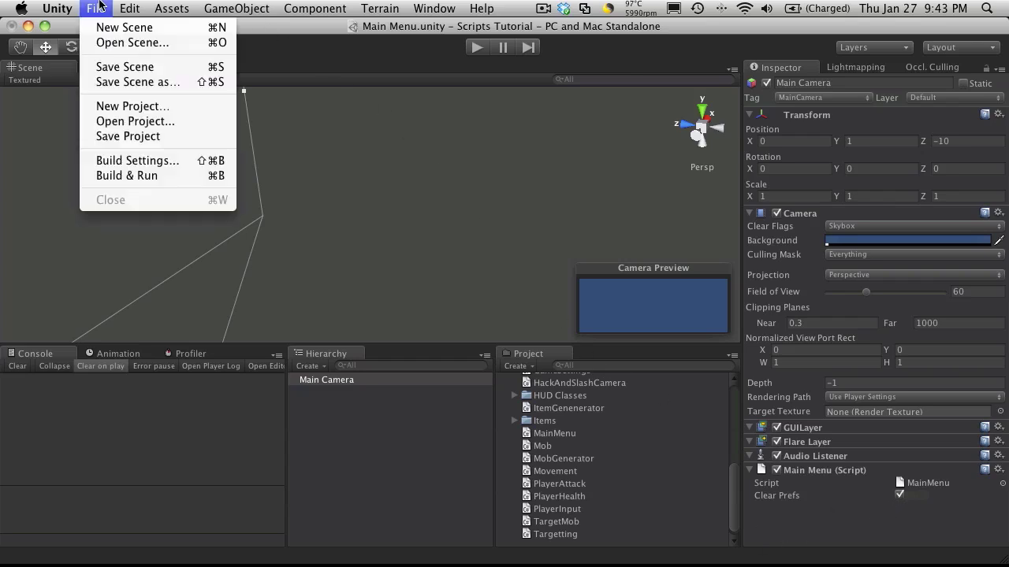
{"action": "left_click", "coordinate": [139, 161]}
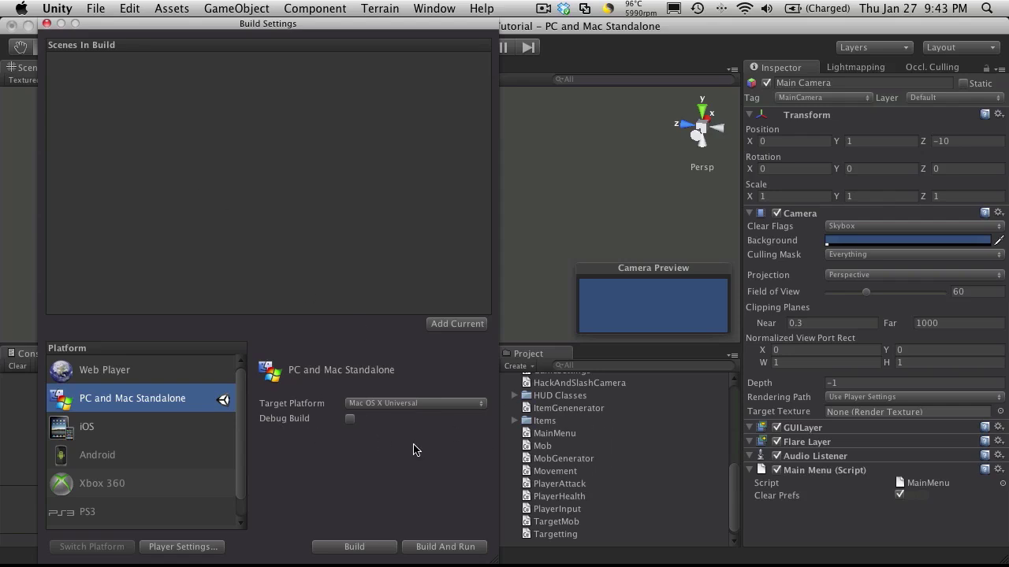
{"action": "left_click", "coordinate": [465, 330]}
{"action": "scroll", "coordinate": [590, 419], "scroll_direction": "up", "scroll_amount": 10}
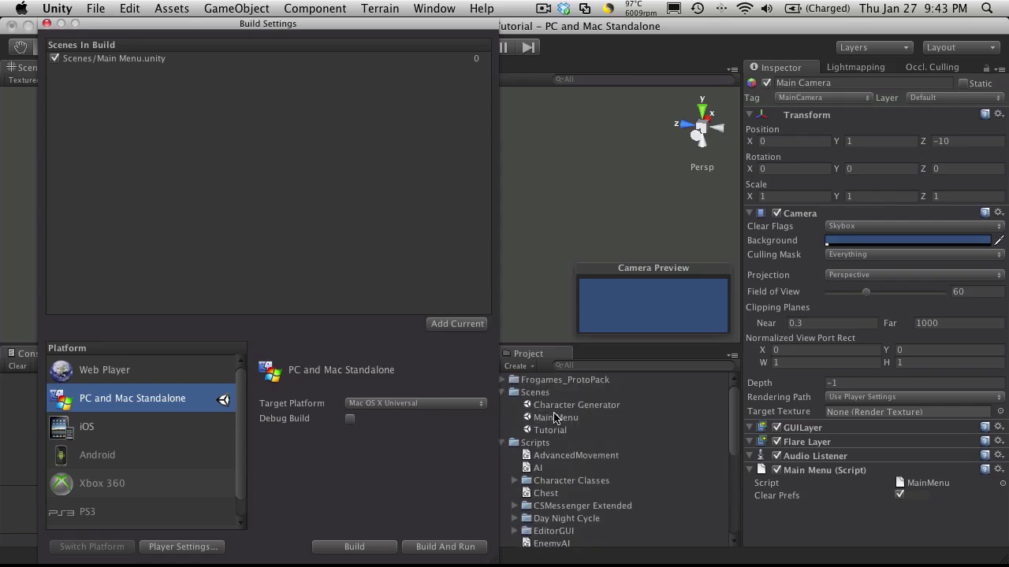
{"action": "left_click_drag", "start_coordinate": [565, 406], "coordinate": [307, 189]}
{"action": "left_click_drag", "start_coordinate": [552, 430], "coordinate": [282, 165]}
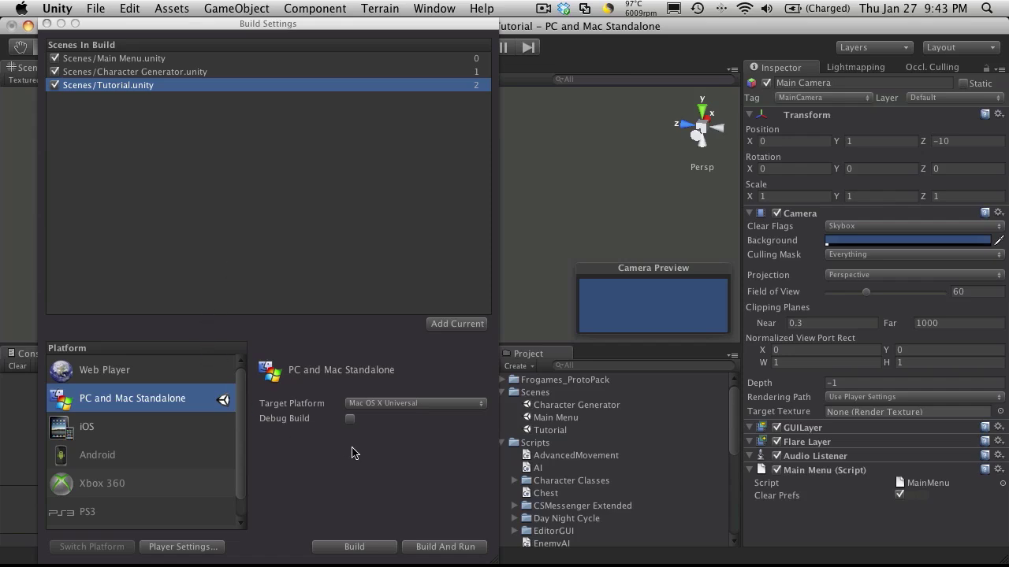
{"action": "left_click", "coordinate": [160, 379]}
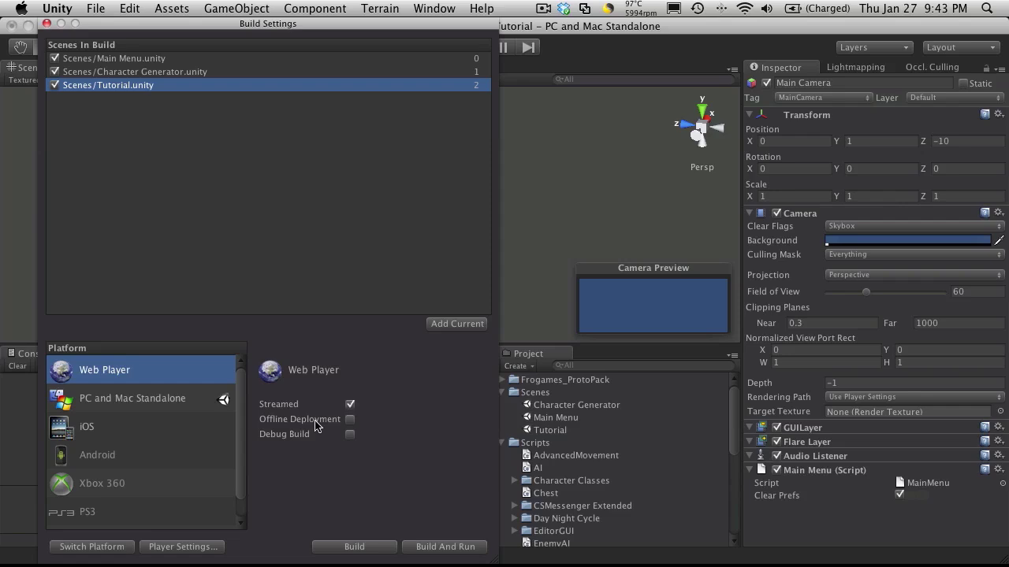
Set the Web Player default resolution to 930 by 523 in Player Settings
{"action": "left_click", "coordinate": [193, 546]}
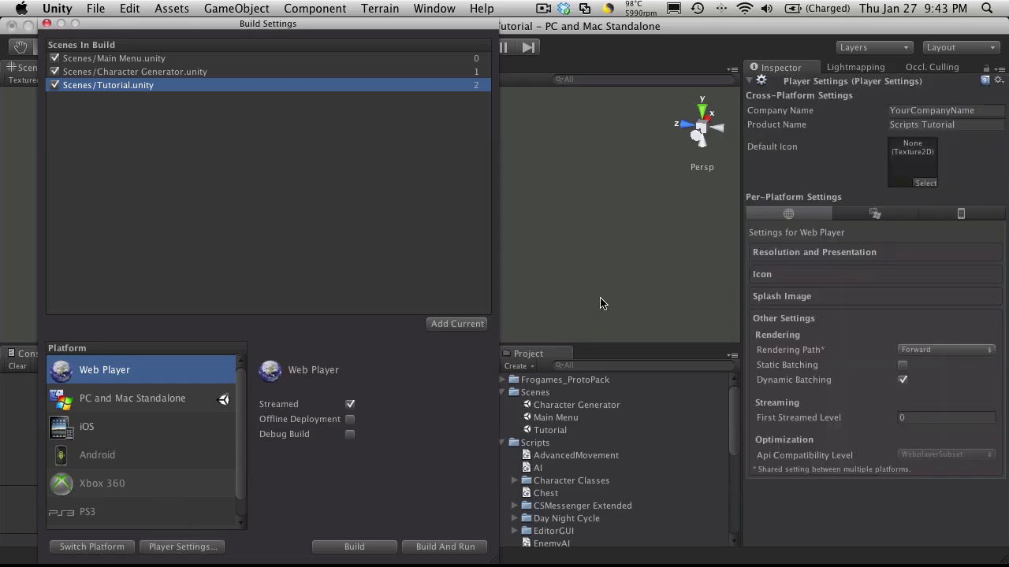
{"action": "left_click", "coordinate": [847, 258]}
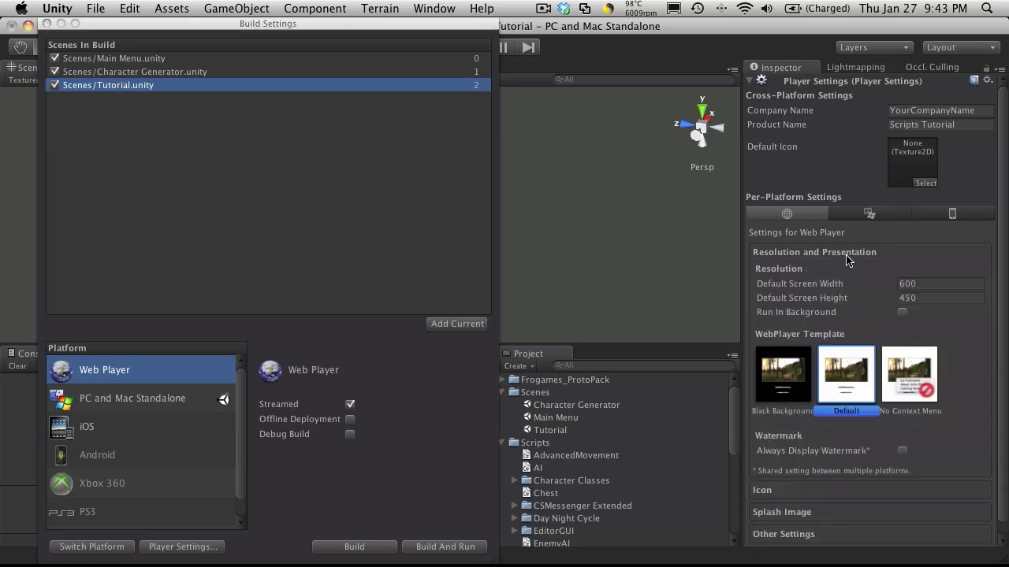
{"action": "double_click", "coordinate": [927, 283]}
{"action": "type", "text": "930"}
{"action": "key", "text": "Tab"}
{"action": "type", "text": "523"}
Choose the No Context Menu template and expand the Icon, Splash Image and Other Settings sections
{"action": "left_click", "coordinate": [911, 369]}
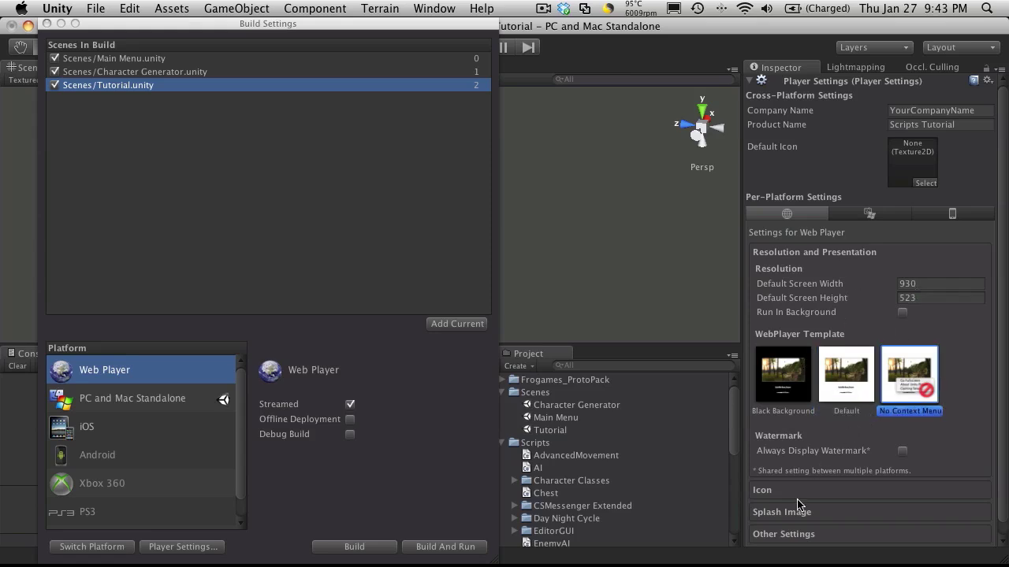
{"action": "left_click", "coordinate": [774, 490]}
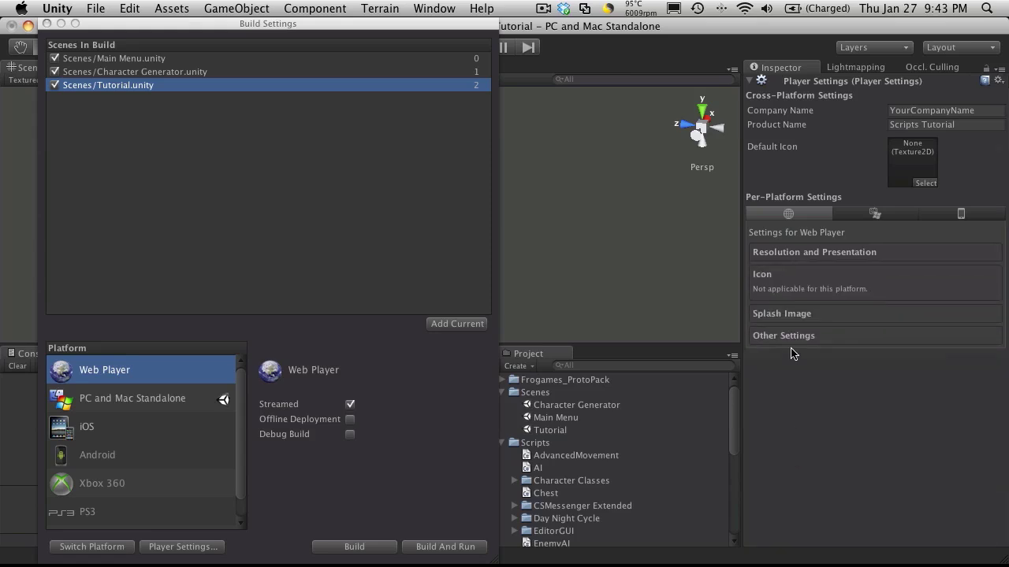
{"action": "left_click", "coordinate": [797, 316]}
{"action": "left_click", "coordinate": [801, 336]}
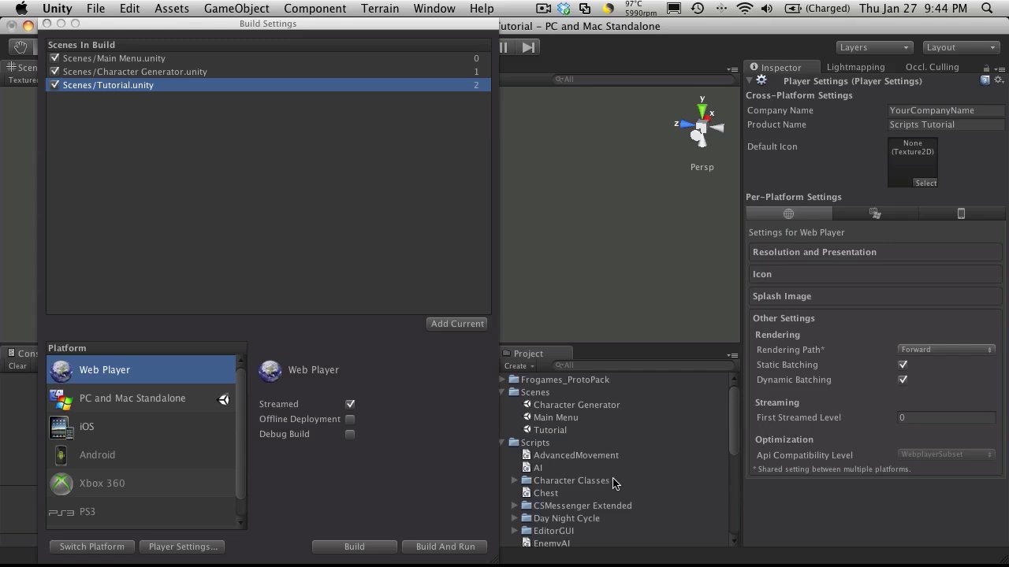
Collapse the Scenes and Scripts folders and create a Resources folder in the project assets
{"action": "left_click", "coordinate": [503, 393]}
{"action": "left_click", "coordinate": [502, 404]}
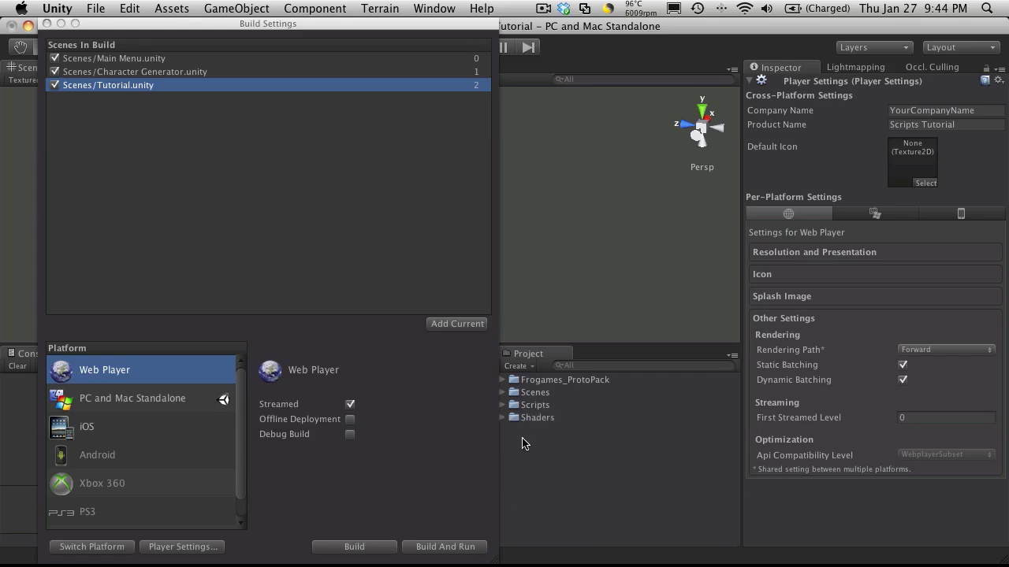
{"action": "right_click", "coordinate": [534, 449]}
{"action": "mouse_move", "coordinate": [605, 347]}
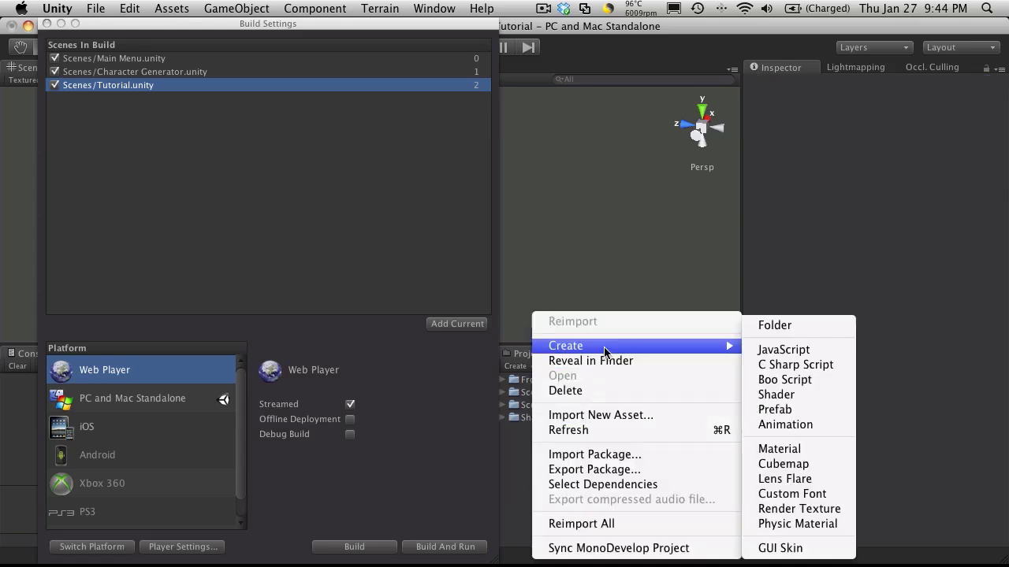
{"action": "left_click", "coordinate": [789, 328]}
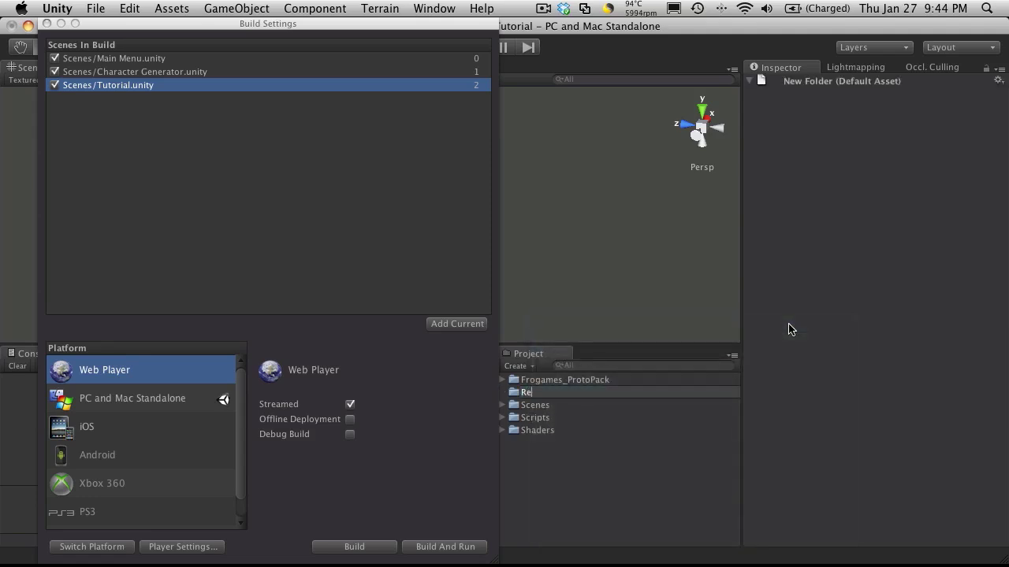
{"action": "type", "text": "sources"}
{"action": "key", "text": "Return"}
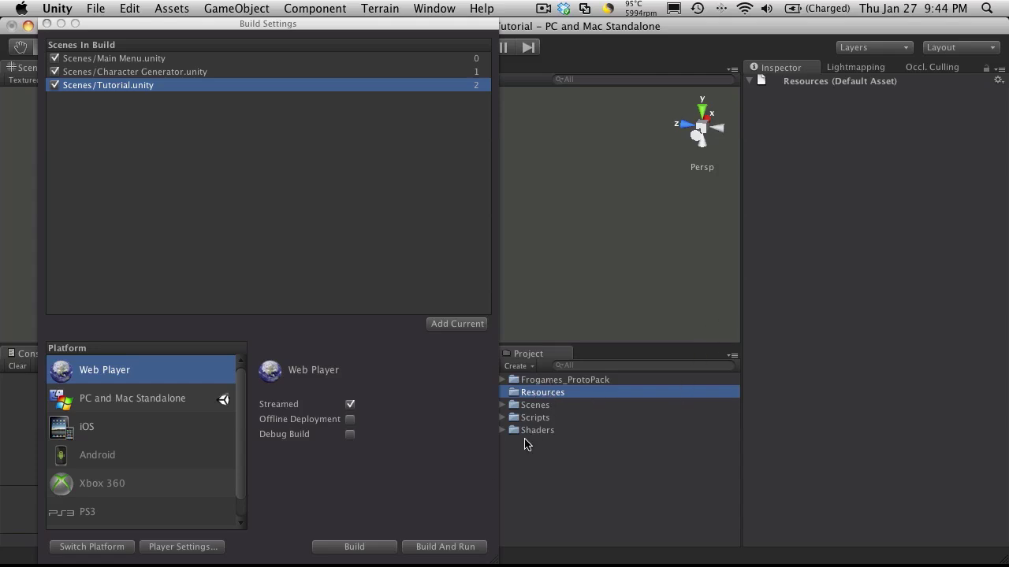
{"action": "left_click", "coordinate": [183, 546]}
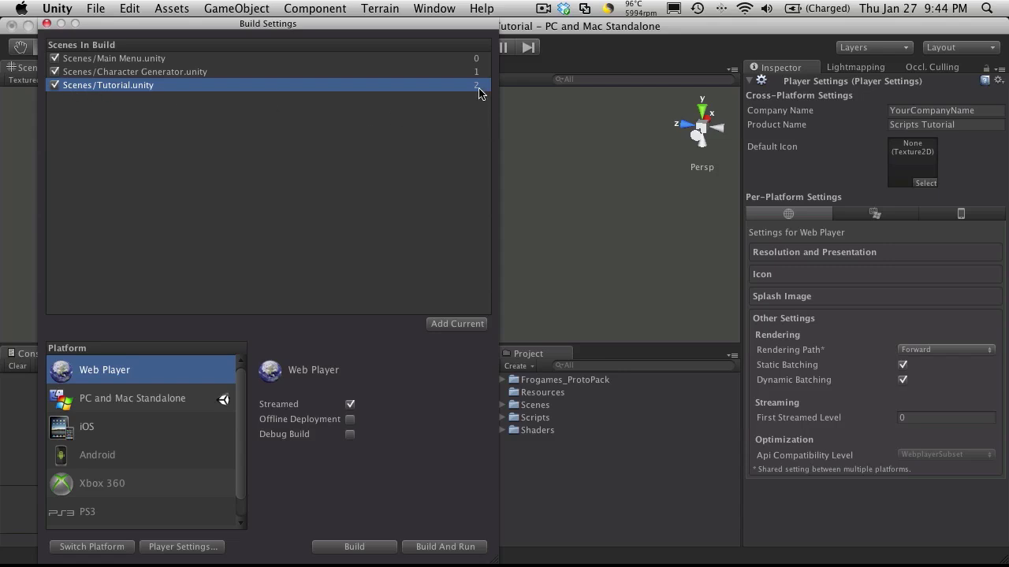
Set First Streamed Level 2, company BurgZerg Arcade and product name Tutorial 148
{"action": "left_click", "coordinate": [927, 417]}
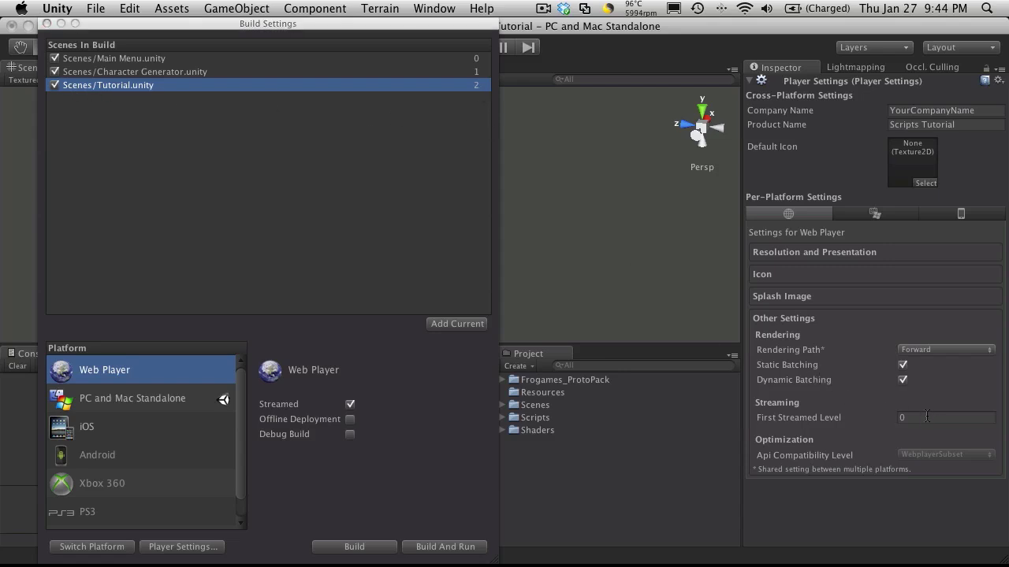
{"action": "type", "text": "2"}
{"action": "left_click_drag", "start_coordinate": [976, 112], "coordinate": [879, 113]}
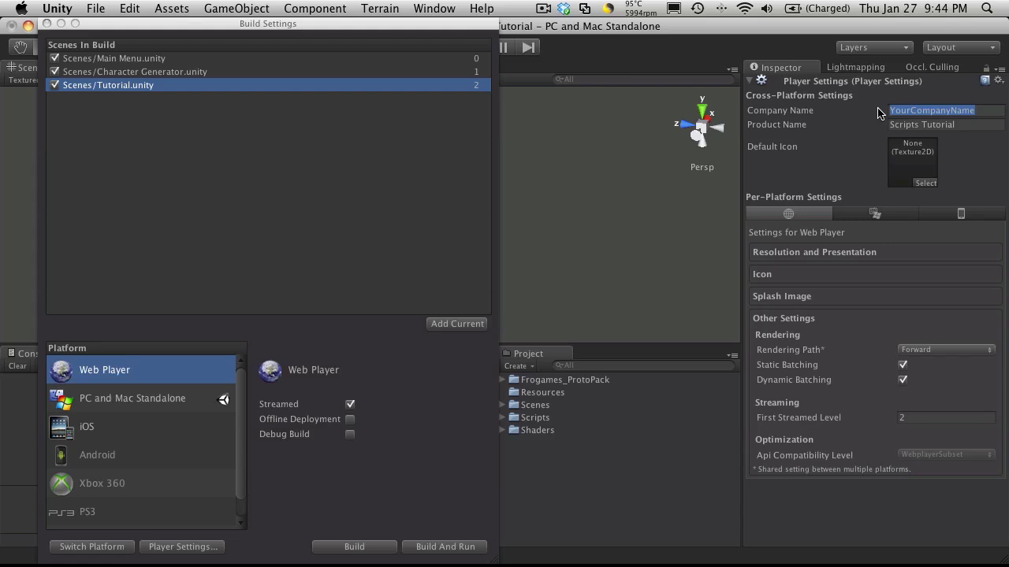
{"action": "type", "text": "B"}
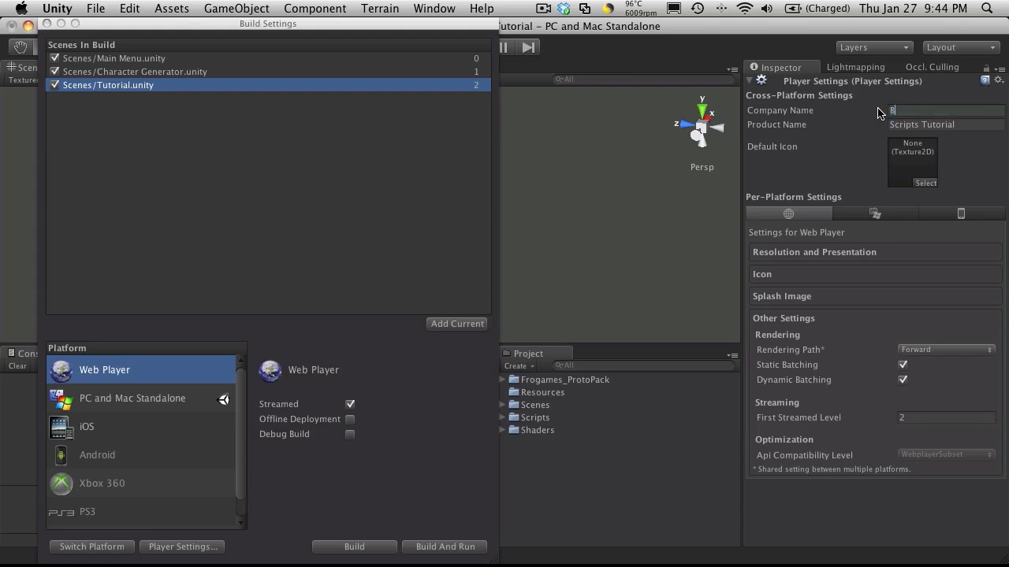
{"action": "type", "text": "urgZerg Arcade"}
{"action": "key", "text": "Tab"}
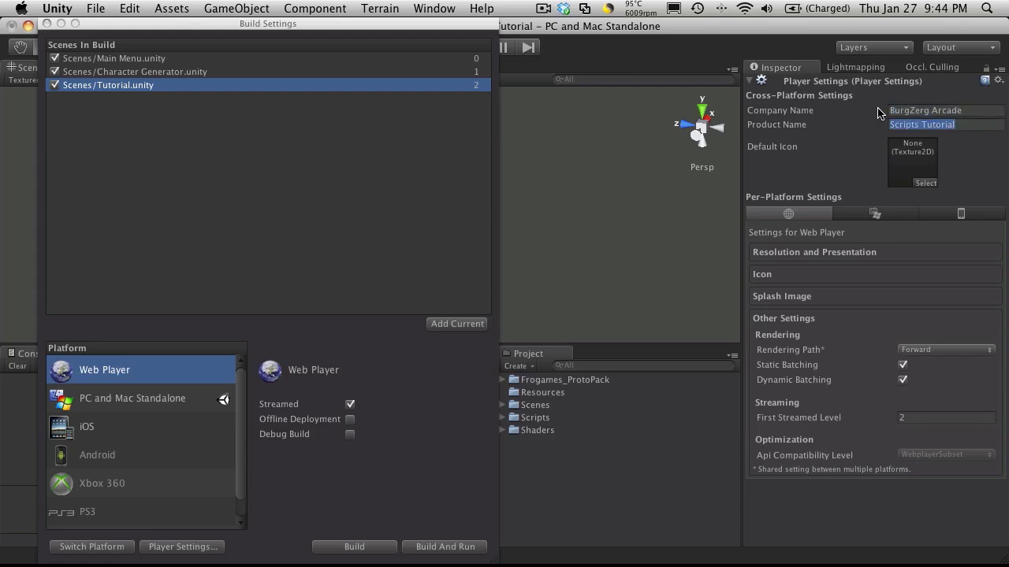
{"action": "type", "text": "Tu"}
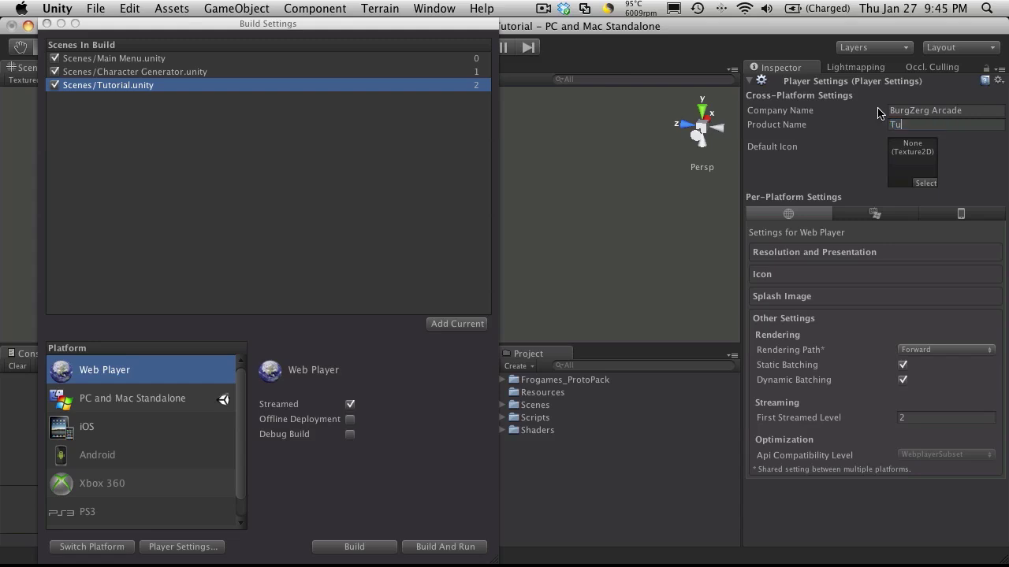
{"action": "type", "text": "torial 148"}
Check the Standalone and iOS per-platform settings, then return to Web Player
{"action": "left_click", "coordinate": [886, 216]}
{"action": "left_click", "coordinate": [887, 217]}
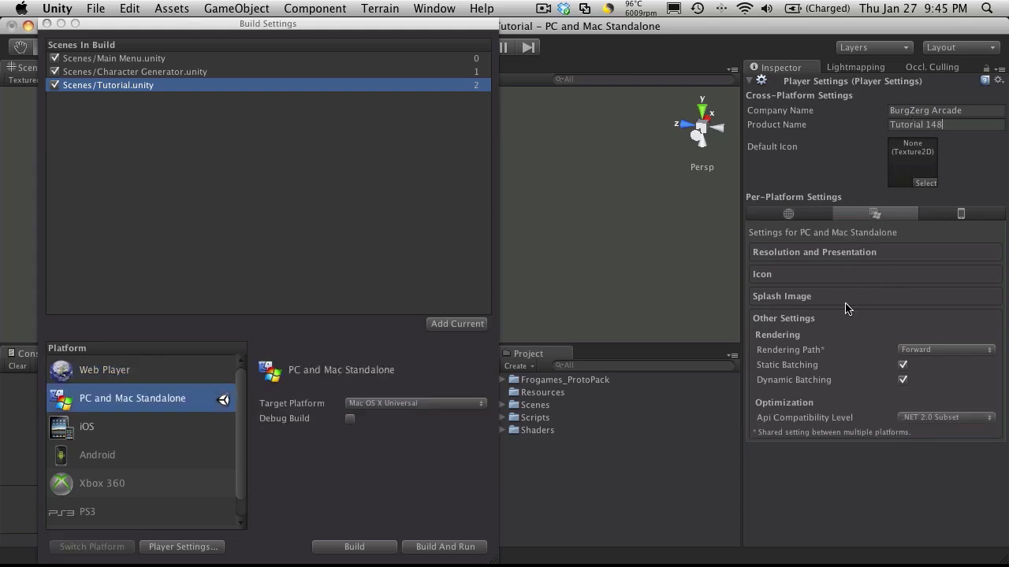
{"action": "left_click", "coordinate": [977, 213]}
{"action": "left_click", "coordinate": [802, 213]}
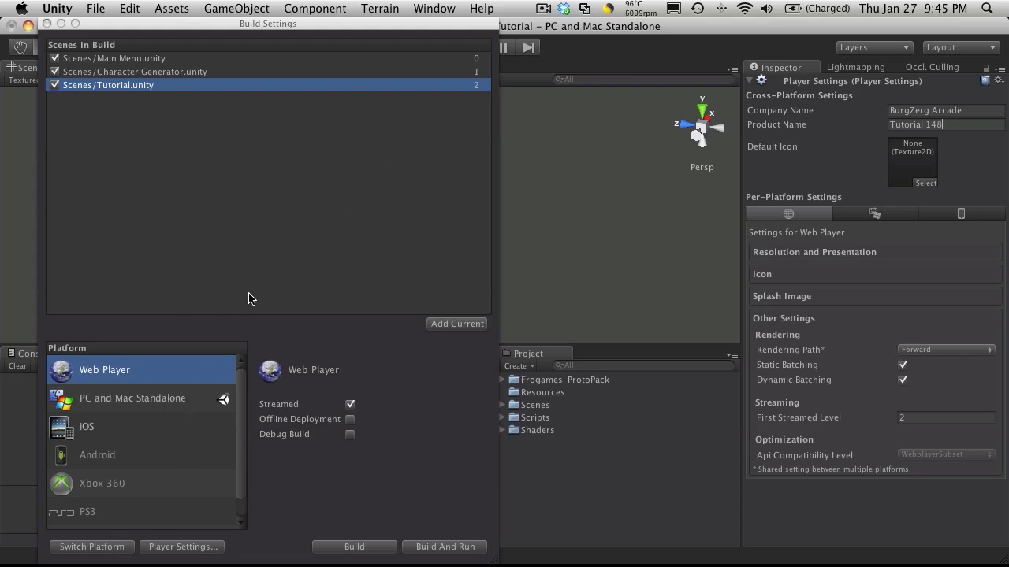
Switch the active platform to Web Player, close Build Settings and expand Scripts
{"action": "left_click", "coordinate": [85, 547]}
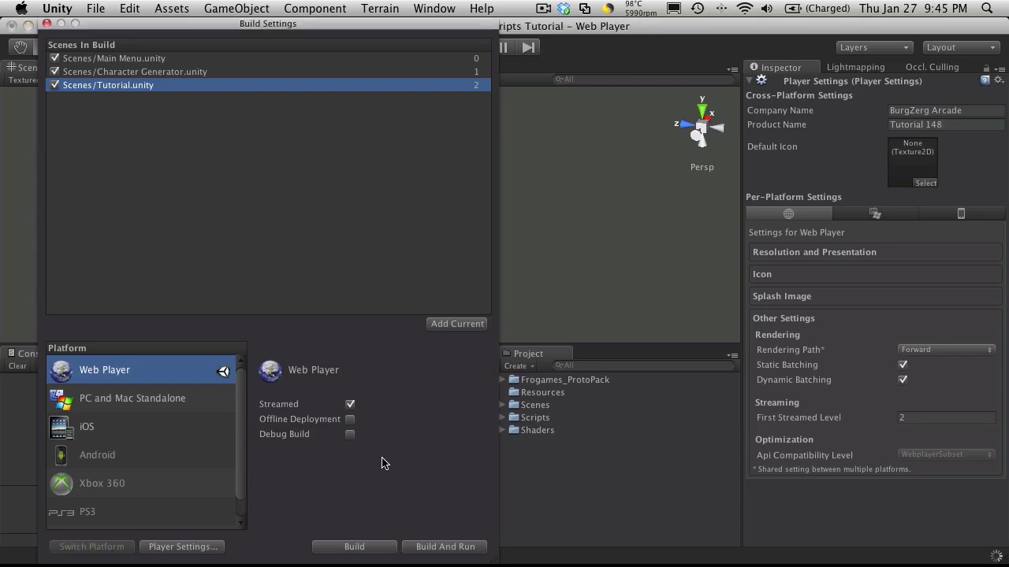
{"action": "left_click", "coordinate": [642, 500]}
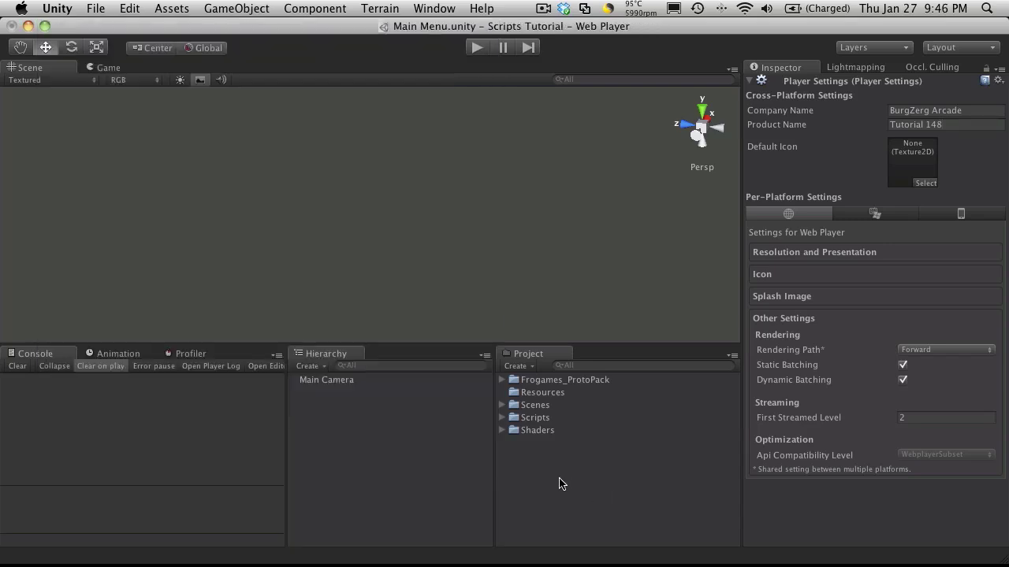
{"action": "left_click", "coordinate": [502, 417]}
{"action": "scroll", "coordinate": [569, 458], "scroll_direction": "down", "scroll_amount": 6}
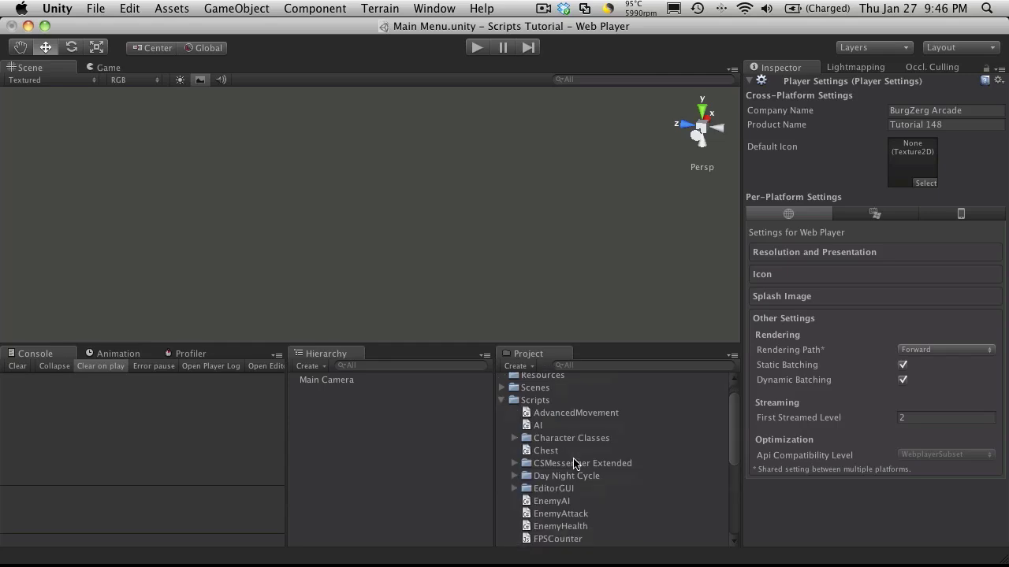
{"action": "scroll", "coordinate": [602, 495], "scroll_direction": "up", "scroll_amount": 2}
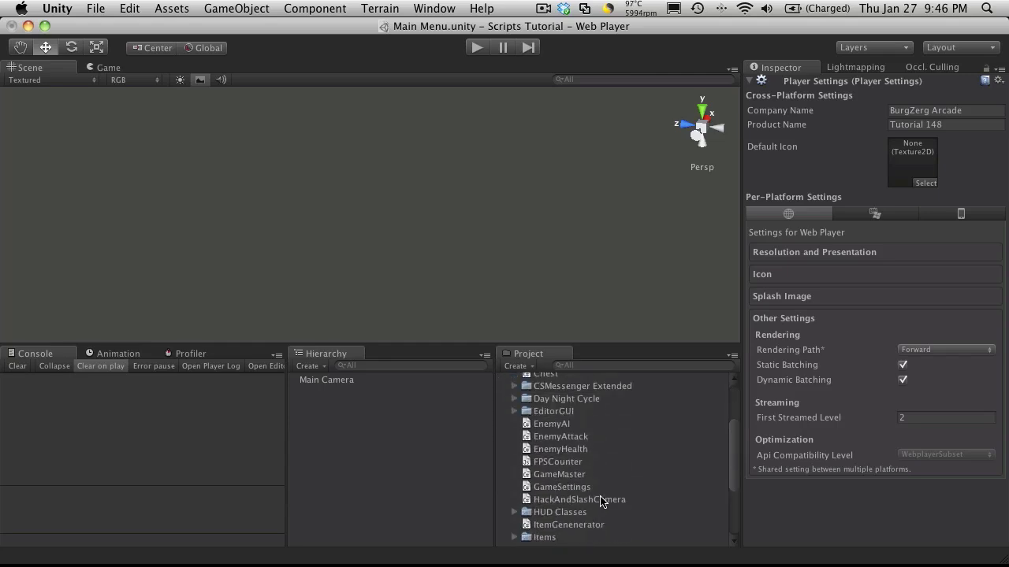
Open GameSettings in MonoDevelop and add a line below the PLAYER_SPAWN_POINT constant
{"action": "left_click", "coordinate": [586, 488]}
{"action": "double_click", "coordinate": [585, 488]}
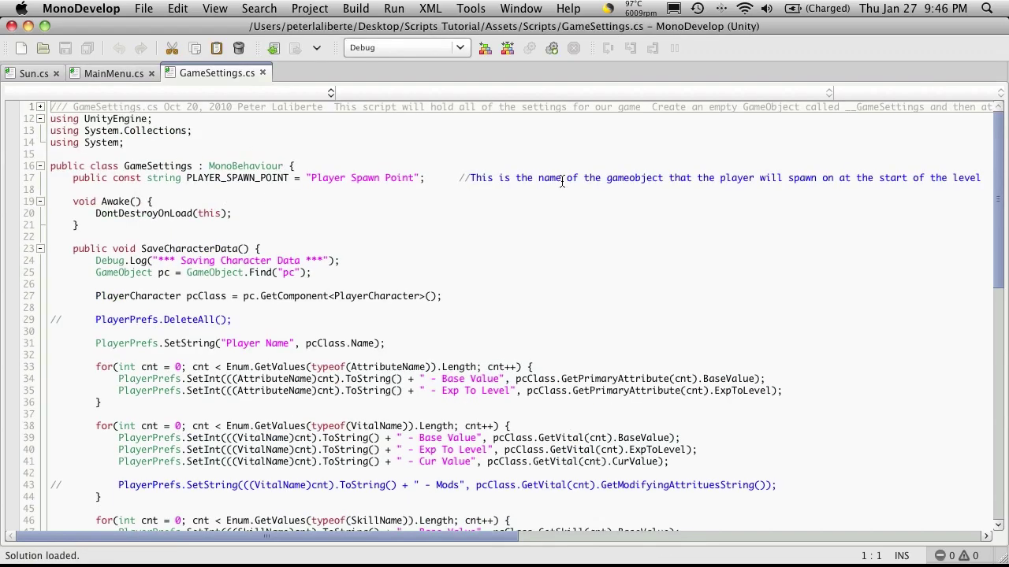
{"action": "left_click", "coordinate": [405, 164]}
{"action": "key", "text": "Down"}
{"action": "key", "text": "End"}
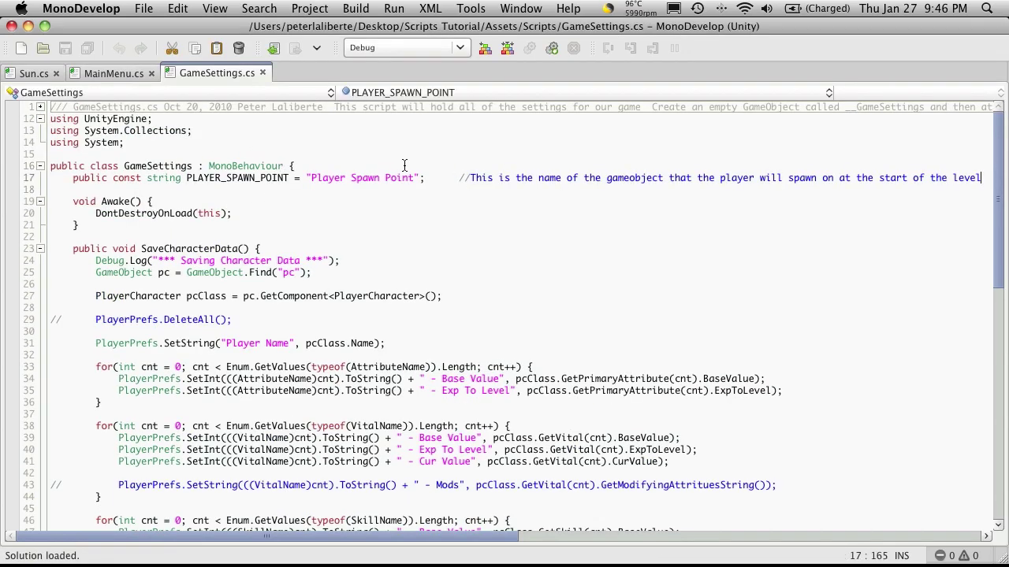
{"action": "key", "text": "Return"}
{"action": "key", "text": "Return"}
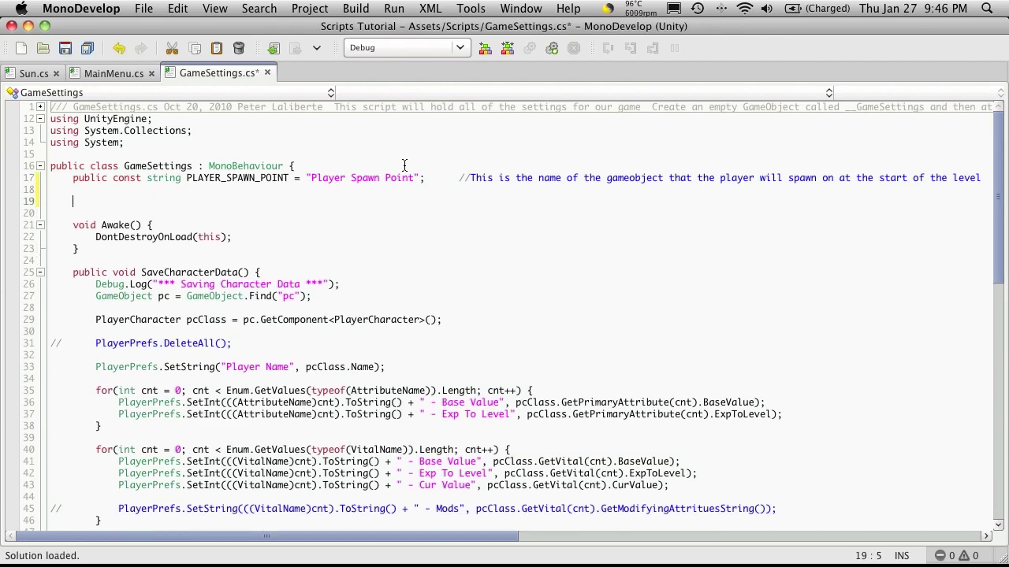
Type public static string[] levelNames = new string[3] with an opening brace and empty quotes, then return to Unity
{"action": "type", "text": "publi"}
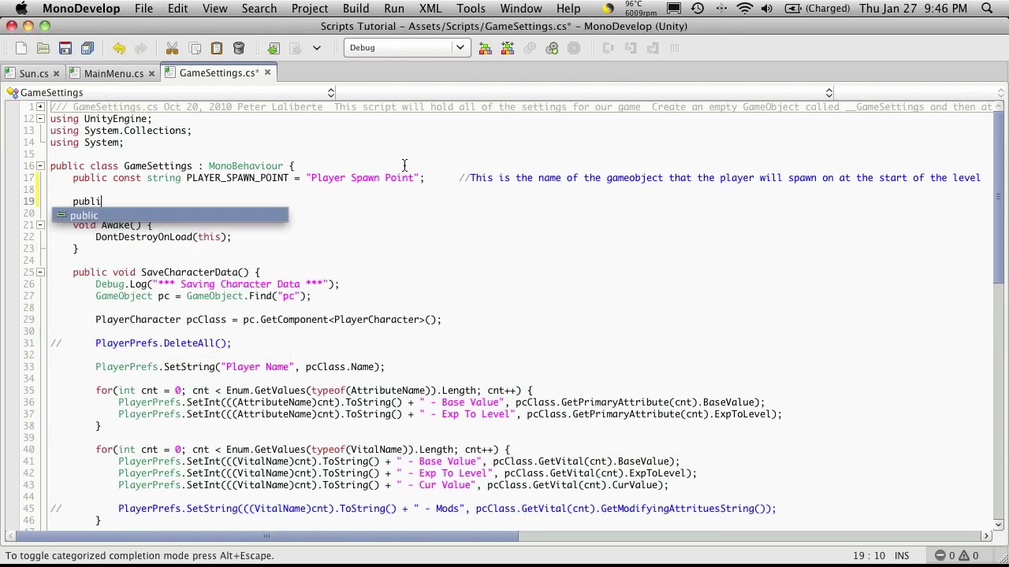
{"action": "type", "text": "c static string"}
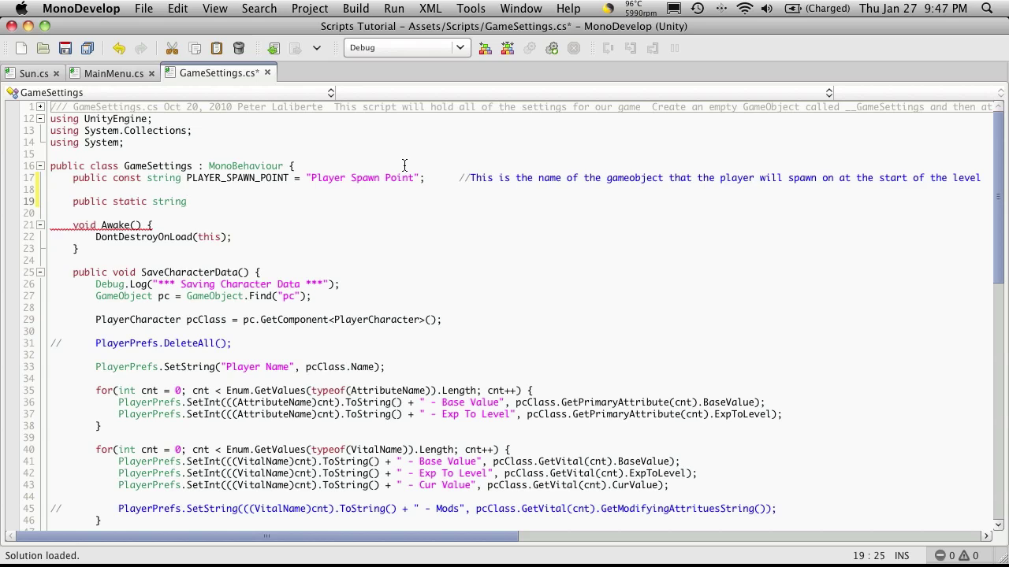
{"action": "type", "text": "[]"}
{"action": "key", "text": "BackSpace"}
{"action": "type", "text": "levelNames = "}
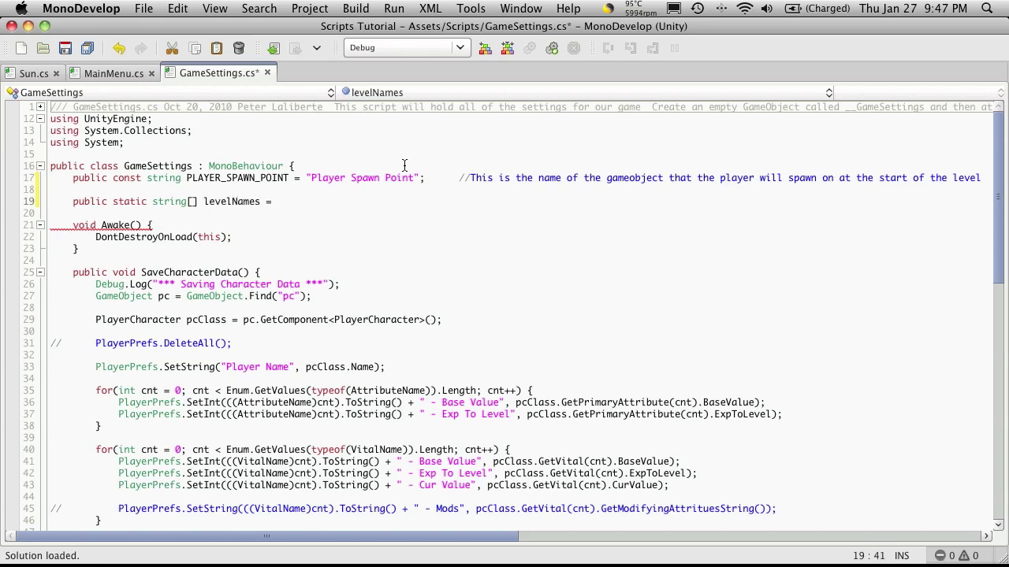
{"action": "type", "text": "new string[3];"}
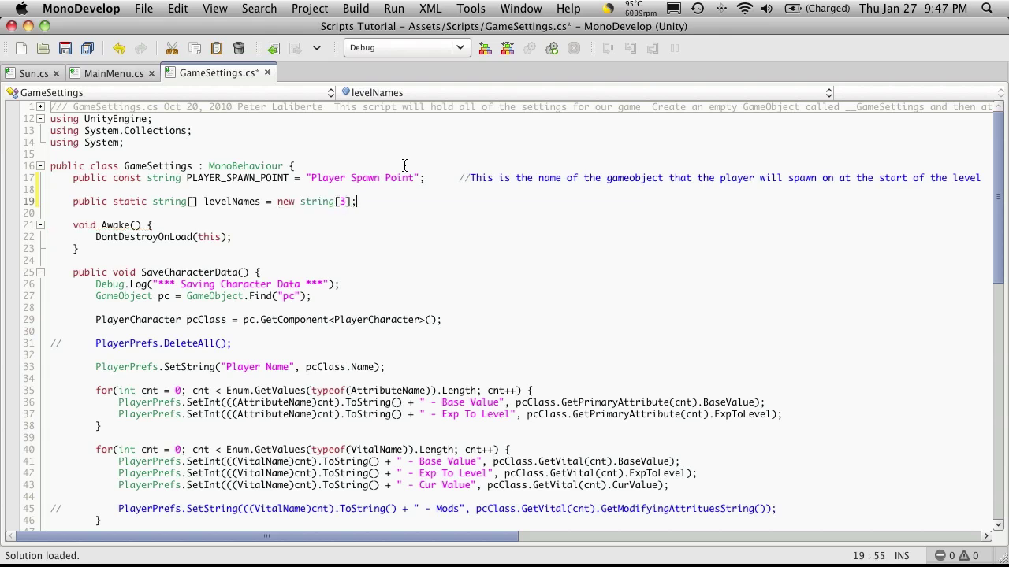
{"action": "key", "text": "BackSpace"}
{"action": "type", "text": "{"}
{"action": "key", "text": "Left"}
{"action": "type", "text": "\"\""}
{"action": "key", "text": "super+Tab"}
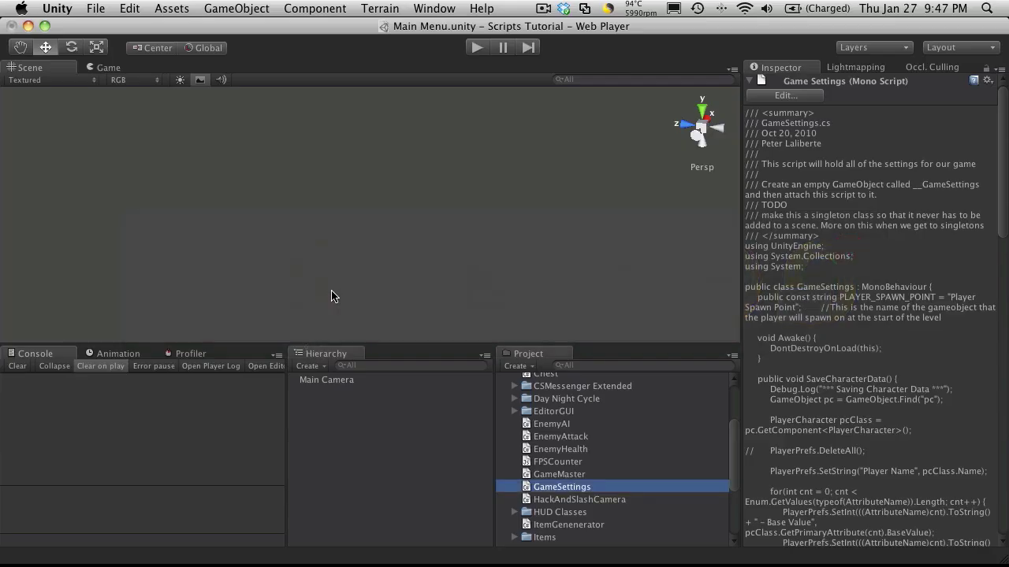
Add "Main Menu" from the Scenes folder as the first levelNames entry
{"action": "scroll", "coordinate": [544, 414], "scroll_direction": "up", "scroll_amount": 3}
{"action": "left_click", "coordinate": [502, 418]}
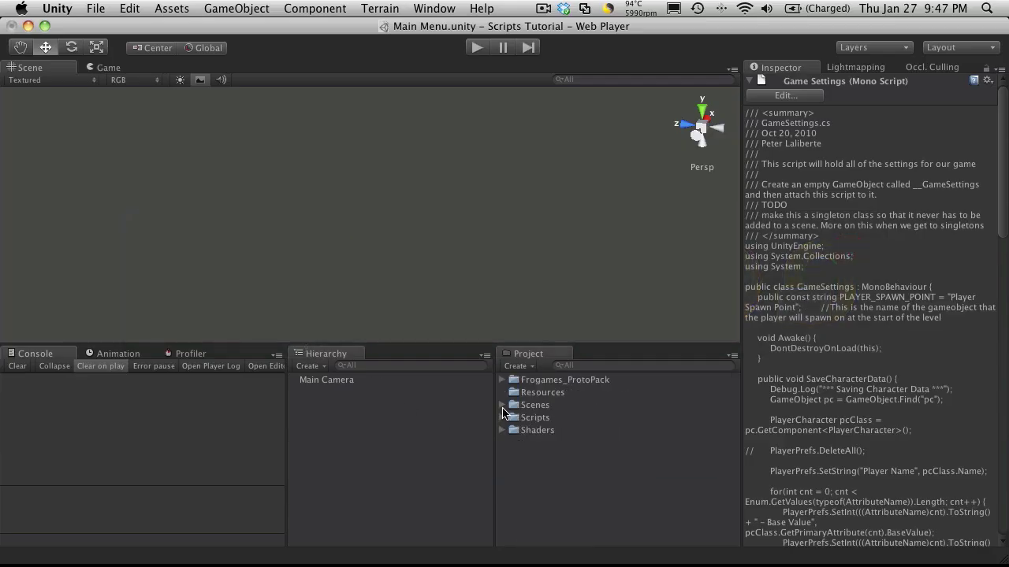
{"action": "left_click", "coordinate": [502, 405]}
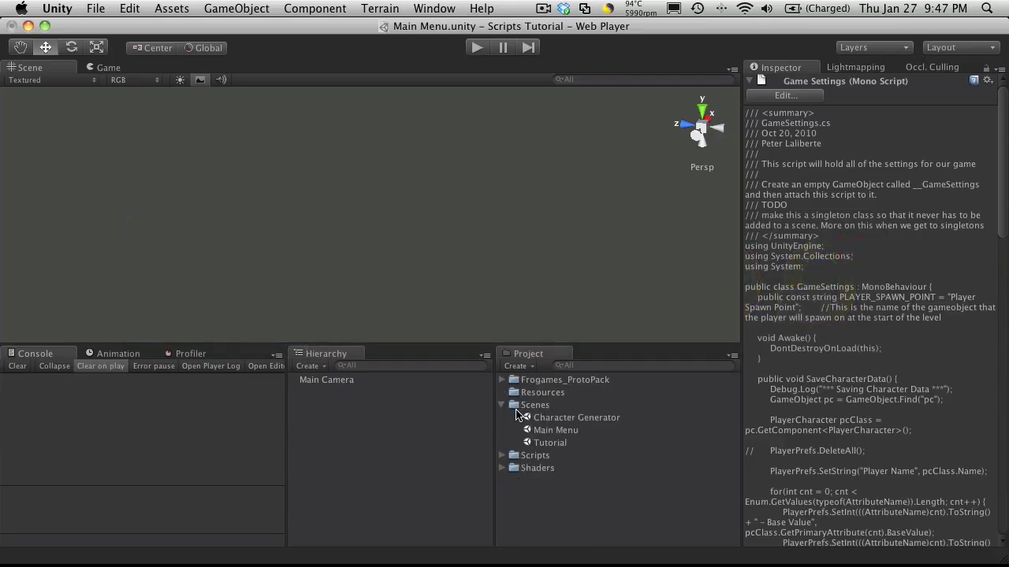
{"action": "right_click", "coordinate": [569, 431]}
{"action": "left_click", "coordinate": [562, 435]}
{"action": "left_click", "coordinate": [562, 436]}
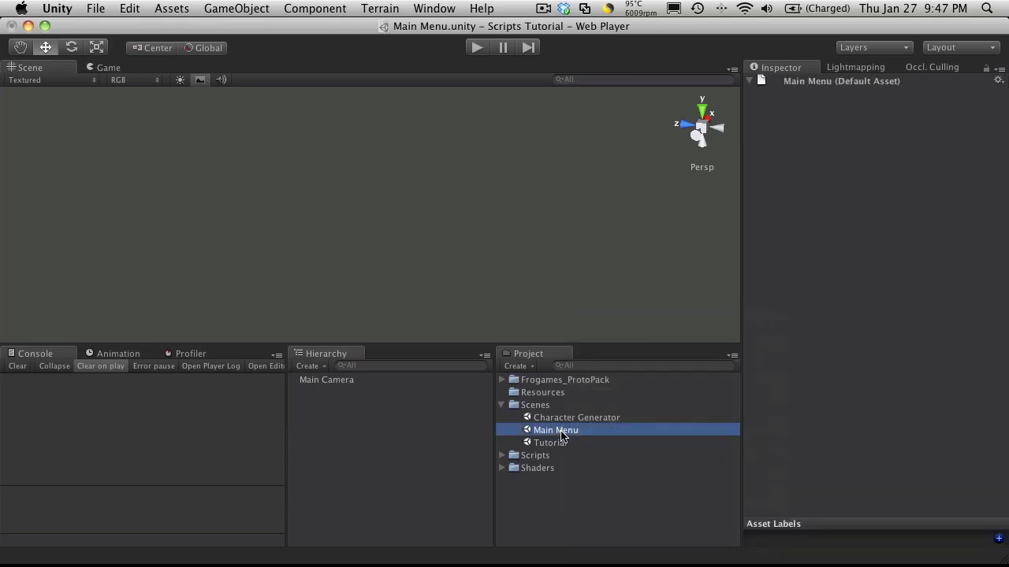
{"action": "key", "text": "super+Tab"}
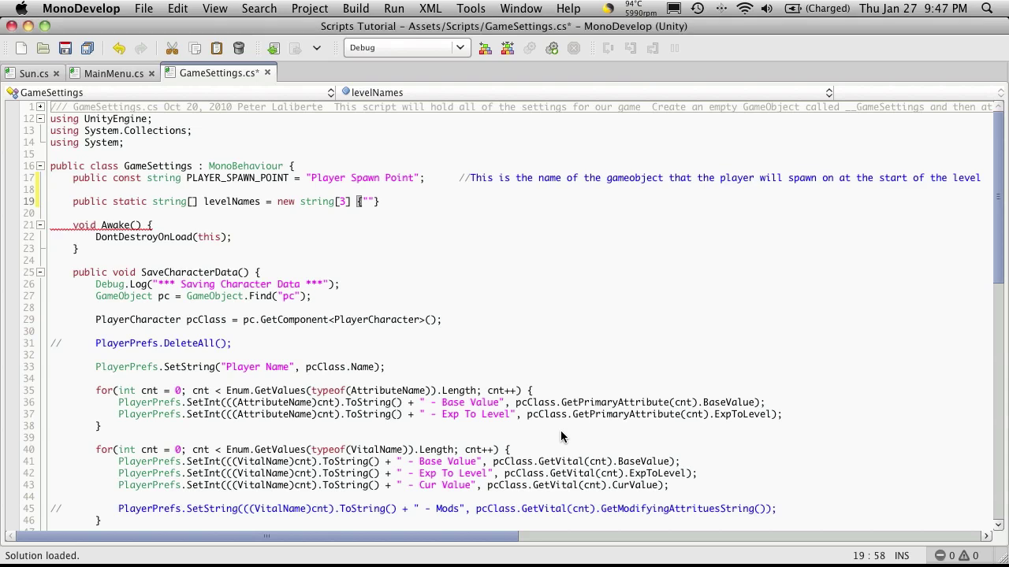
{"action": "type", "text": "Main Menu"}
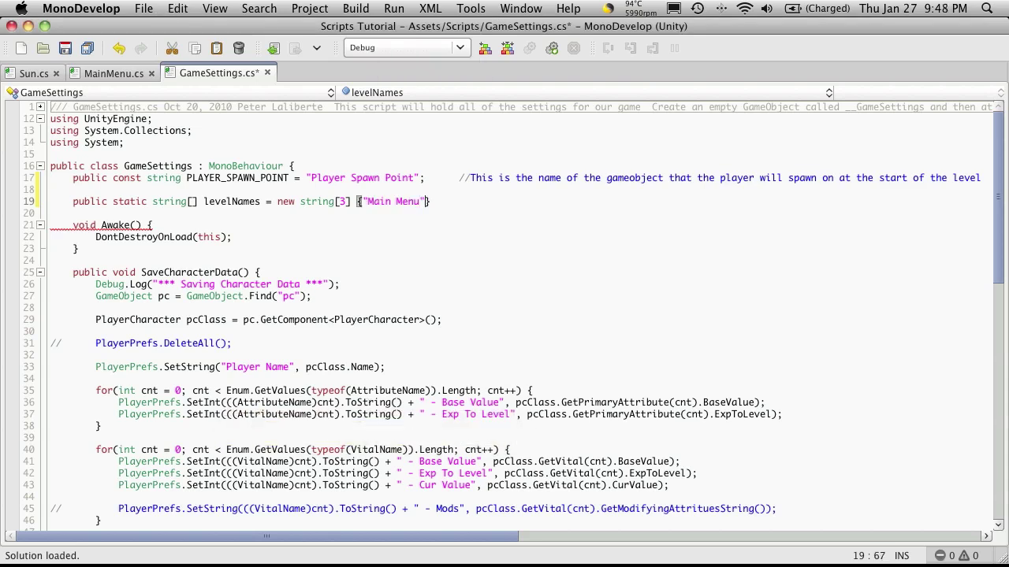
{"action": "type", "text": ", \"\""}
Add "Character Generator" as the second levelNames entry
{"action": "key", "text": "super+Tab"}
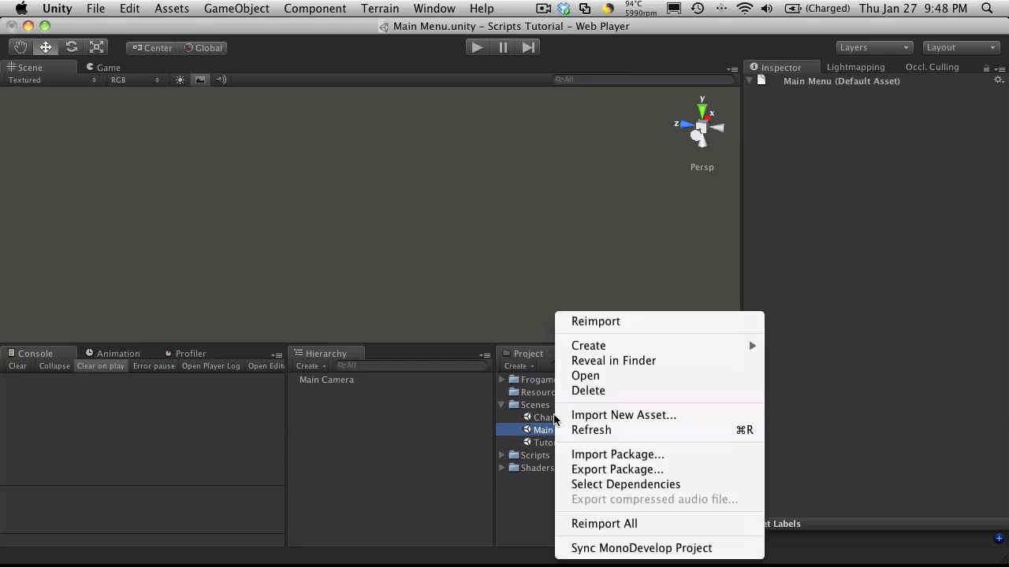
{"action": "right_click", "coordinate": [553, 419]}
{"action": "left_click", "coordinate": [543, 417]}
{"action": "right_click", "coordinate": [535, 417]}
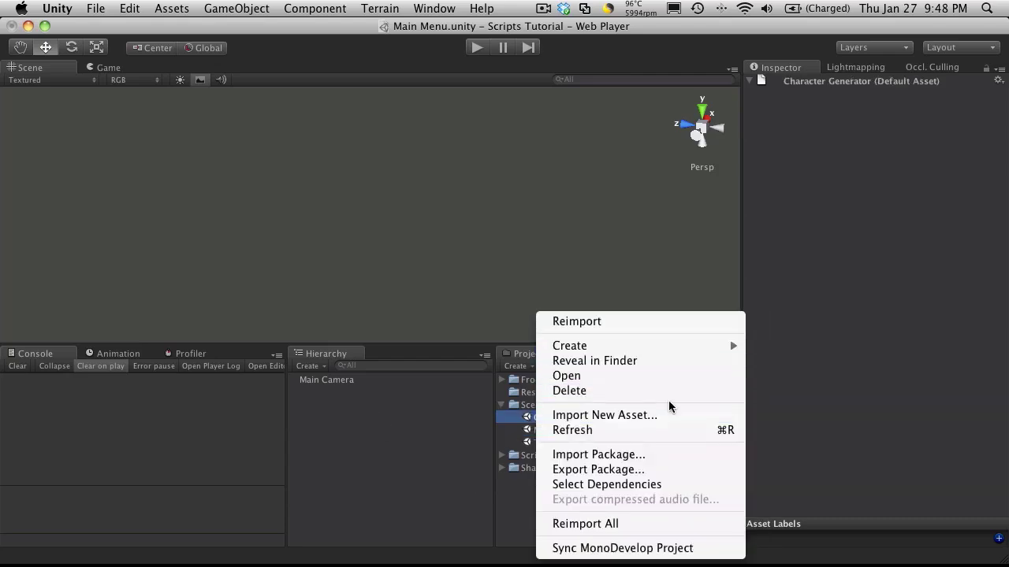
{"action": "left_click", "coordinate": [520, 451]}
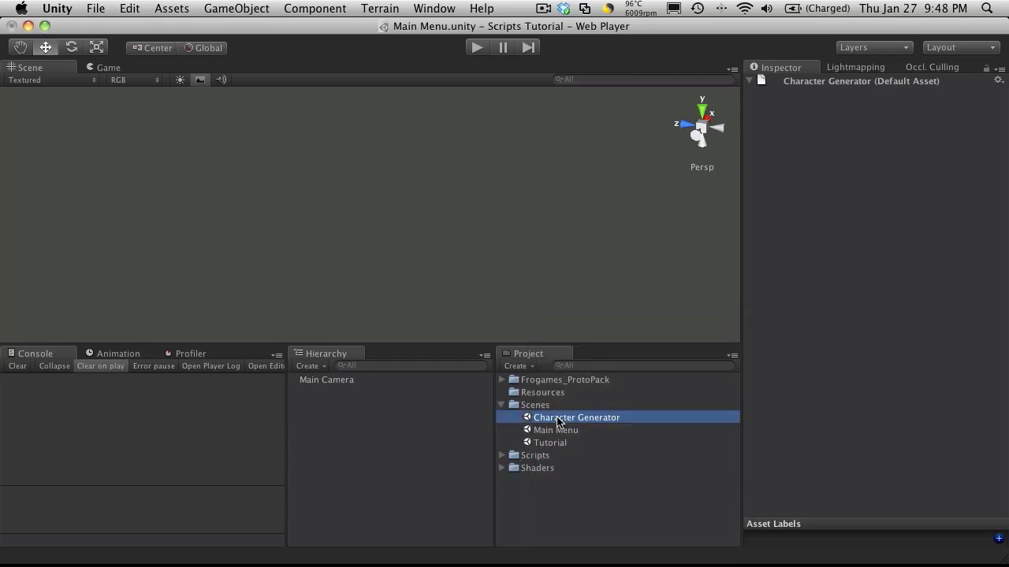
{"action": "key", "text": "super+Tab"}
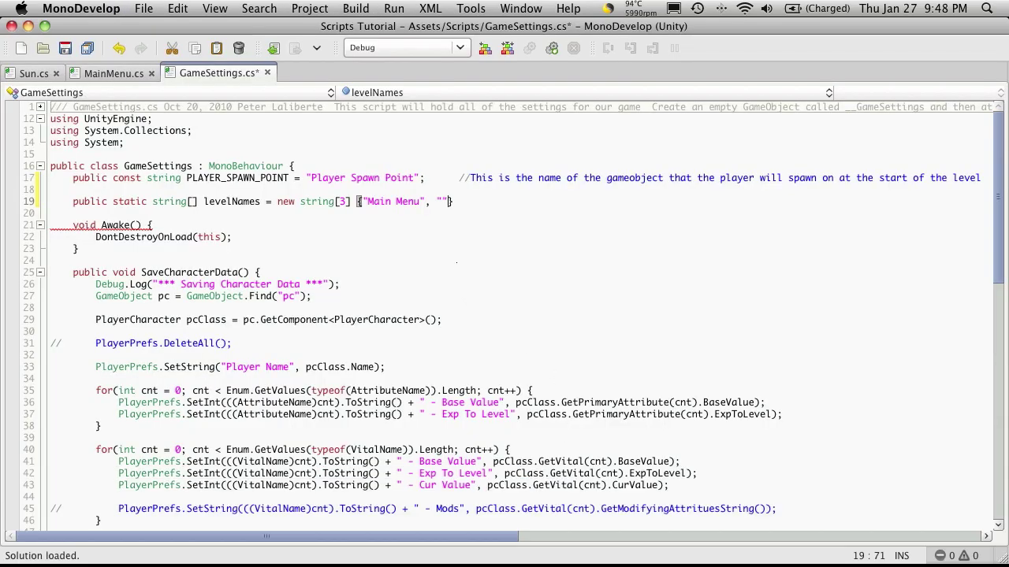
{"action": "type", "text": "Character Generator"}
{"action": "key", "text": "Right"}
{"action": "type", "text": ", "}
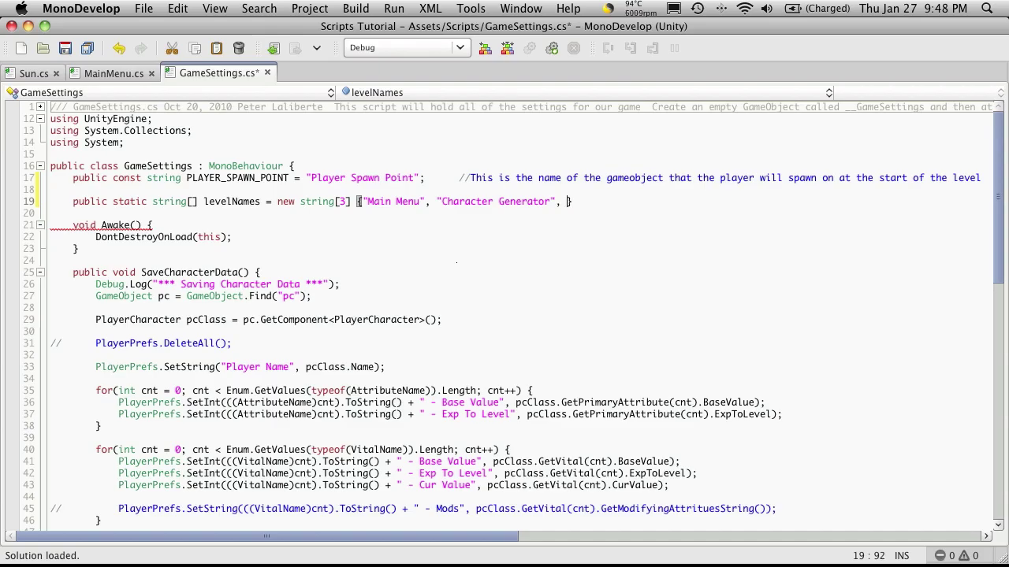
{"action": "type", "text": "\"\""}
Add "Tutorial" as the last entry and close the array with a semicolon
{"action": "key", "text": "super+Tab"}
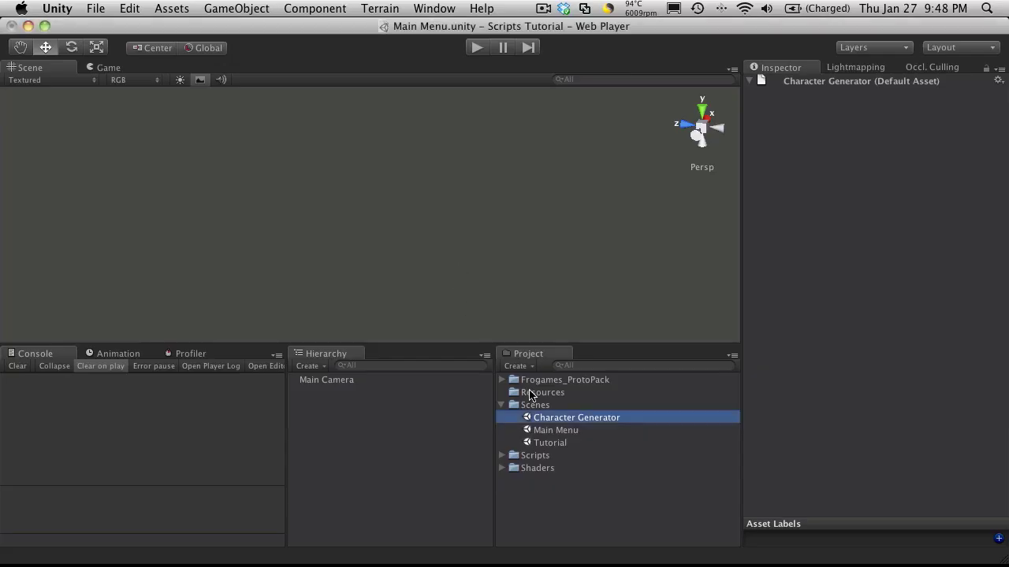
{"action": "right_click", "coordinate": [551, 450]}
{"action": "left_click", "coordinate": [542, 442]}
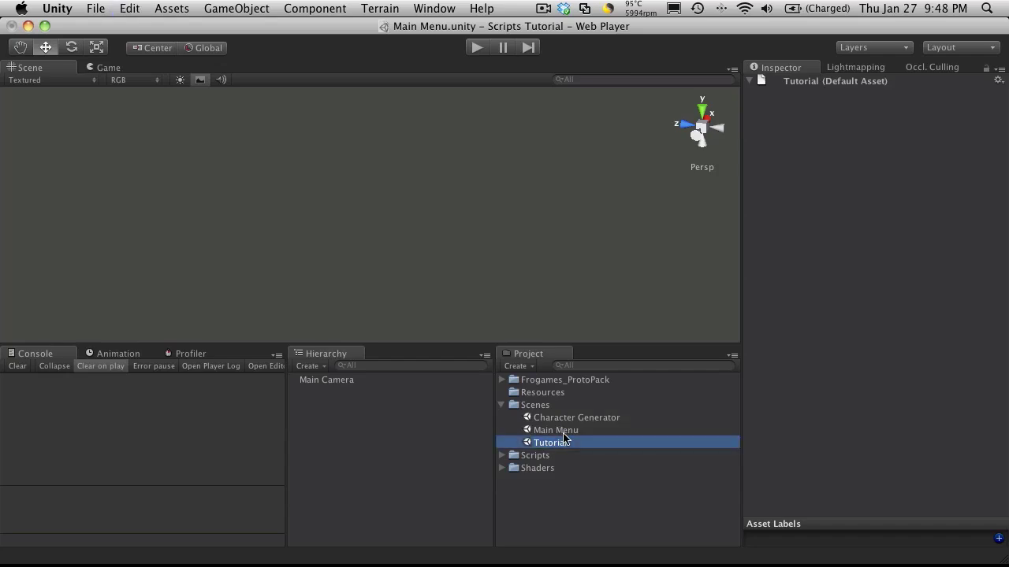
{"action": "key", "text": "super+Tab"}
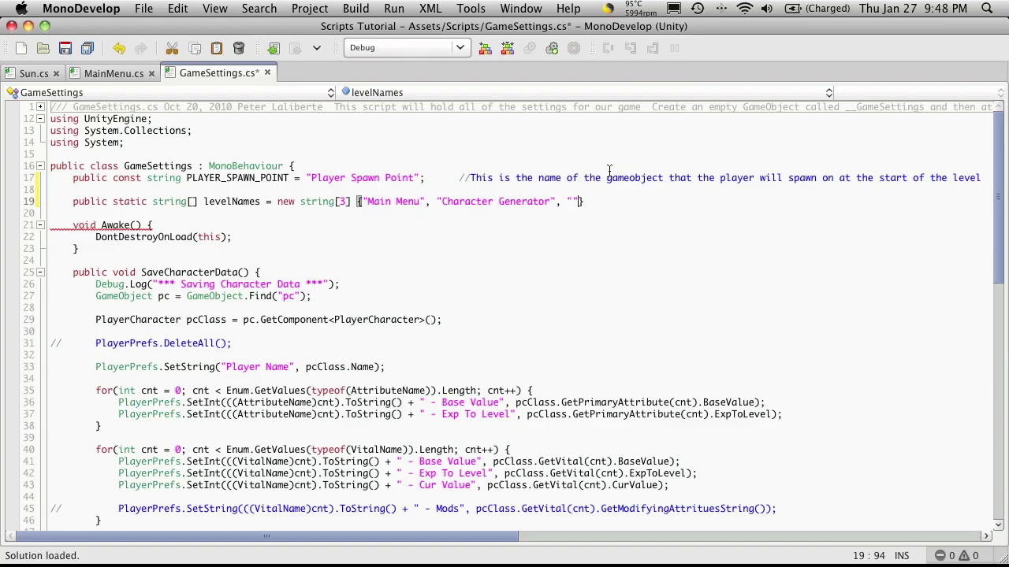
{"action": "type", "text": "Tutorial\"};"}
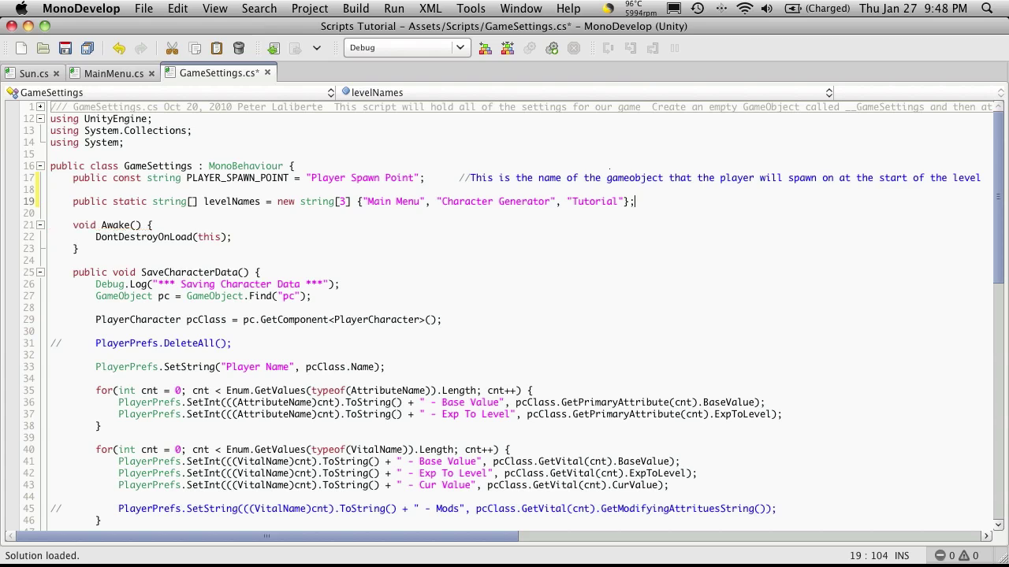
{"action": "key", "text": "super+Tab"}
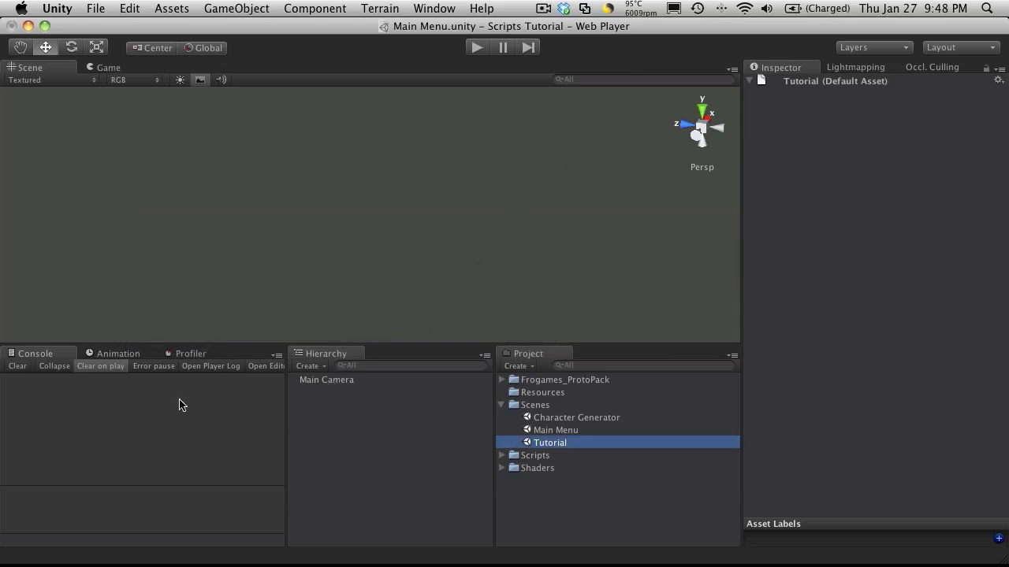
Open Main Camera's MainMenu script in MonoDevelop for reference and scroll to its top
{"action": "left_click", "coordinate": [203, 400]}
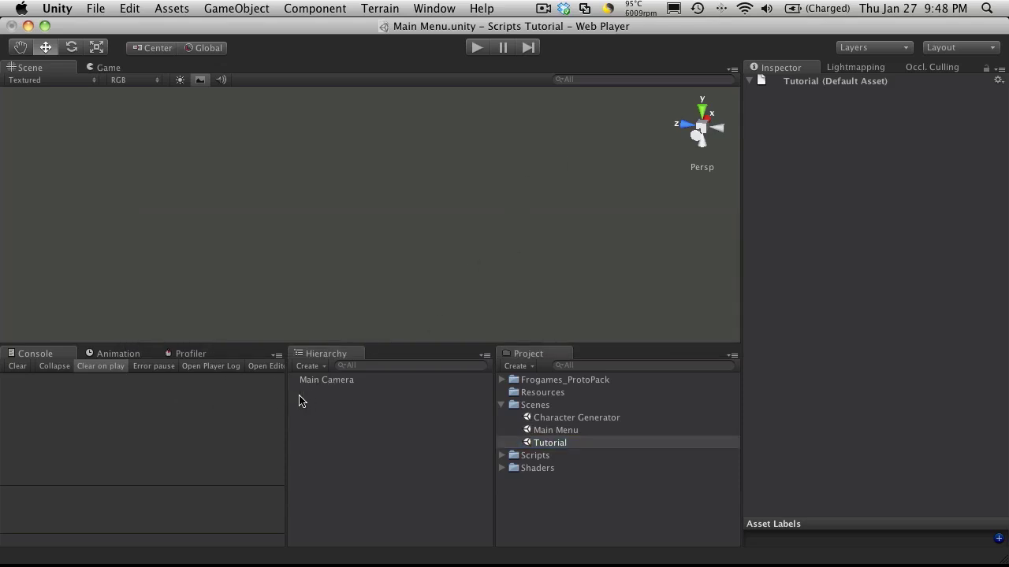
{"action": "left_click", "coordinate": [343, 383]}
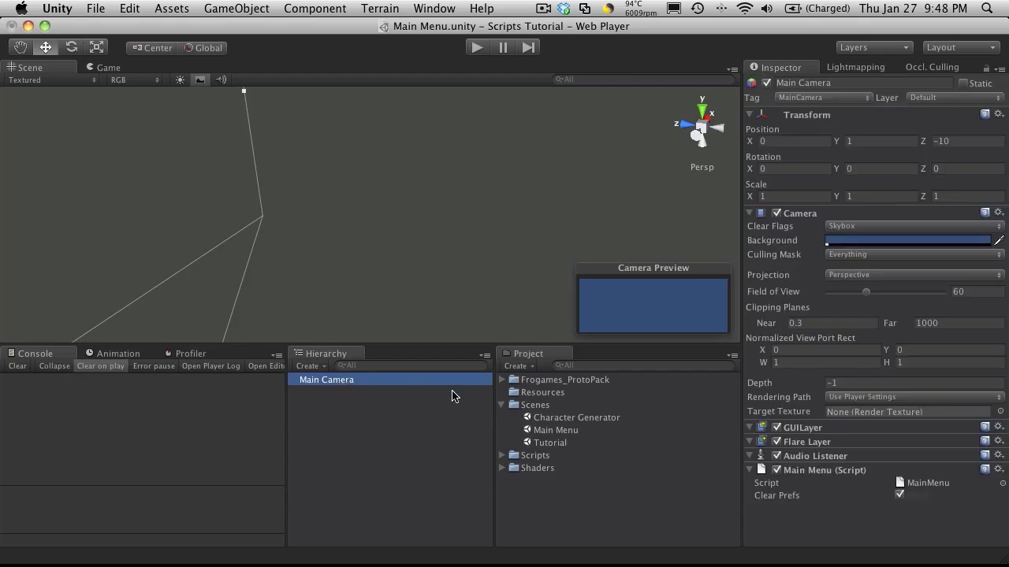
{"action": "double_click", "coordinate": [939, 484]}
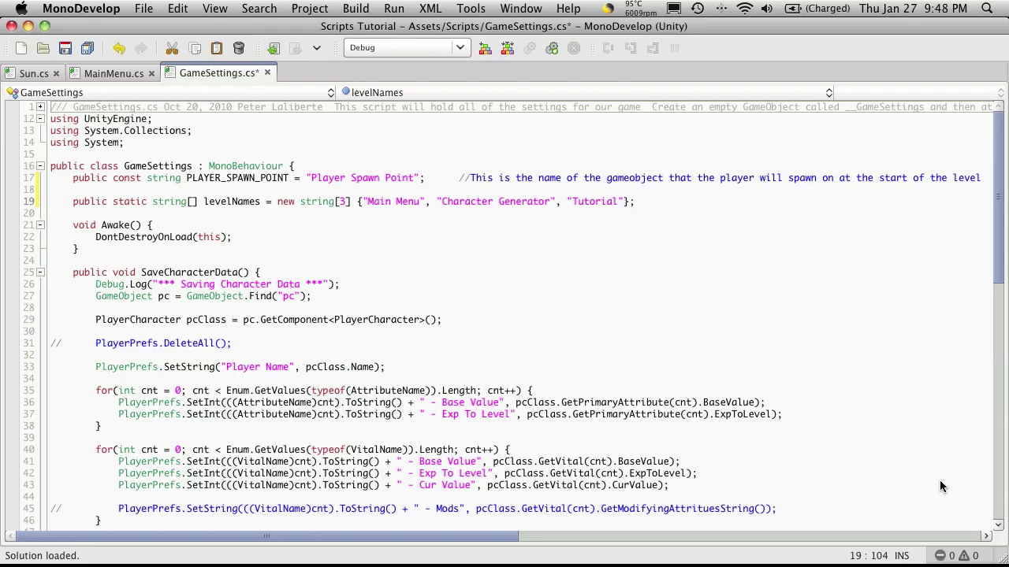
{"action": "scroll", "coordinate": [307, 186], "scroll_direction": "up", "scroll_amount": 12}
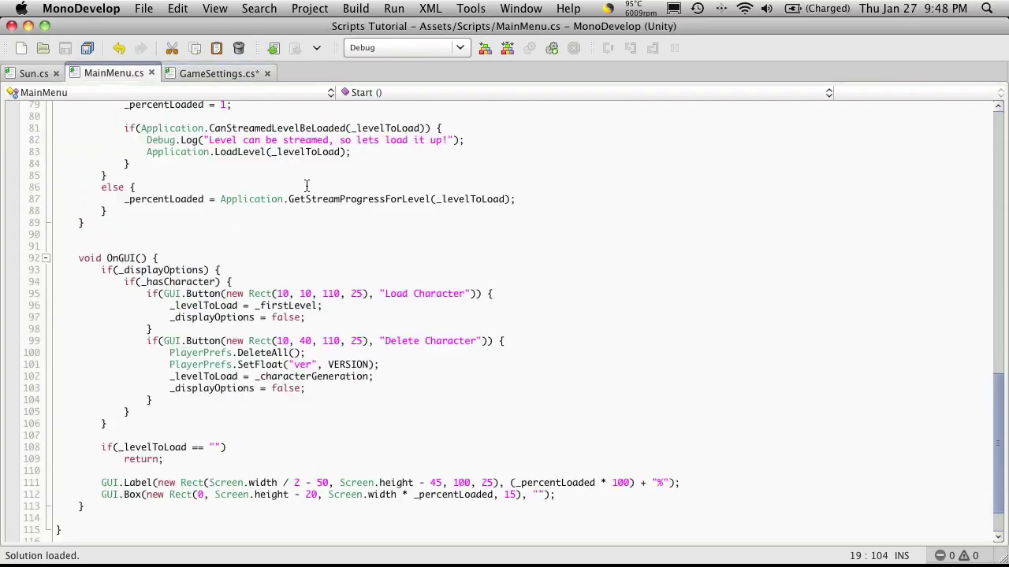
{"action": "scroll", "coordinate": [300, 186], "scroll_direction": "up", "scroll_amount": 7}
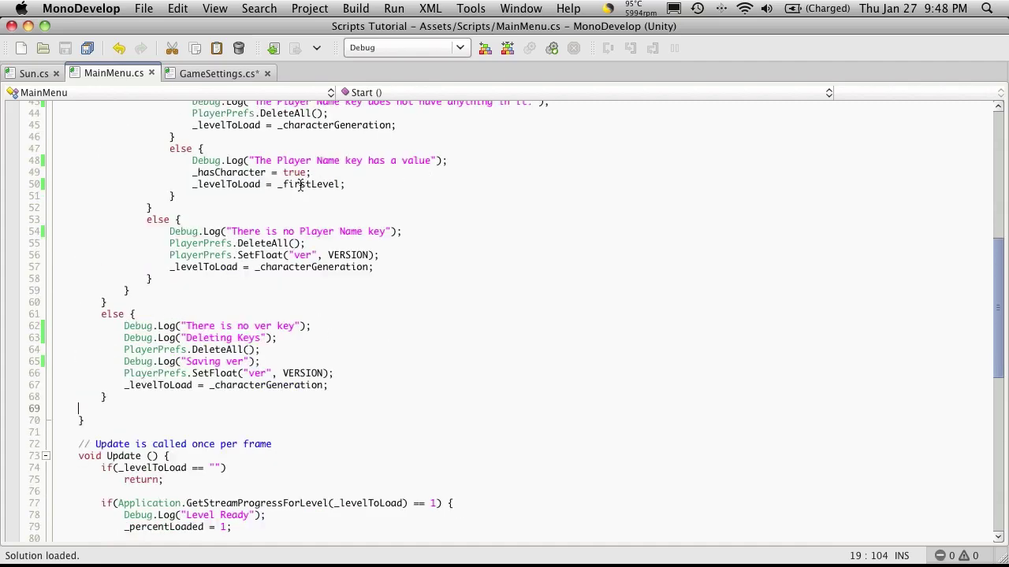
{"action": "scroll", "coordinate": [298, 183], "scroll_direction": "up", "scroll_amount": 8}
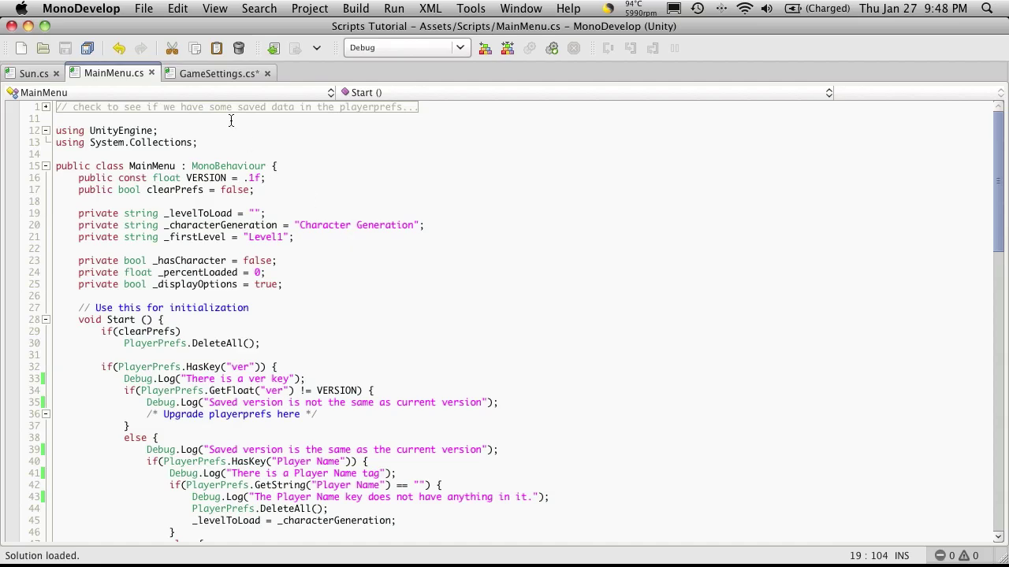
Save the GameSettings script and go back to Unity
{"action": "left_click", "coordinate": [213, 73]}
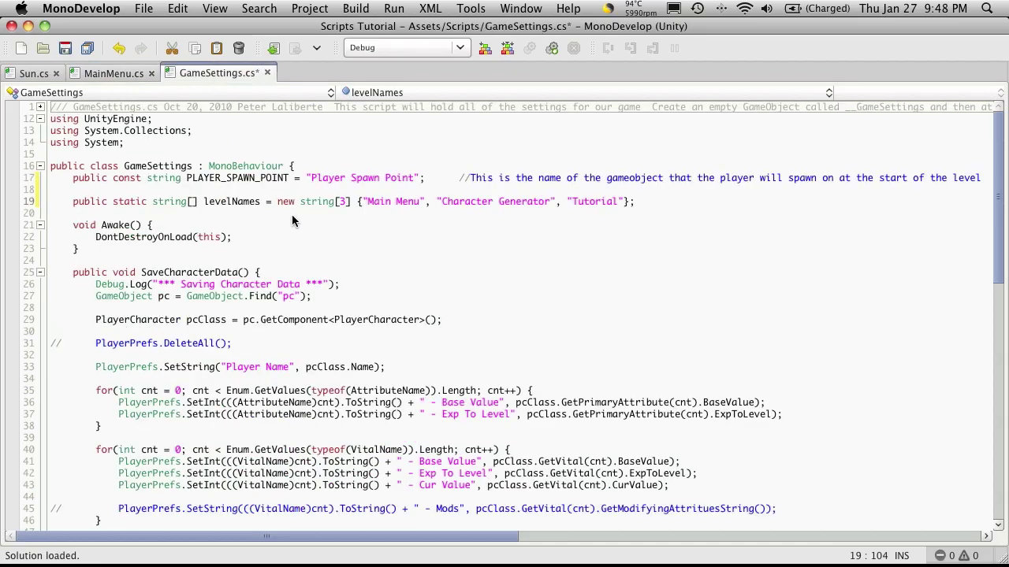
{"action": "key", "text": "super+s"}
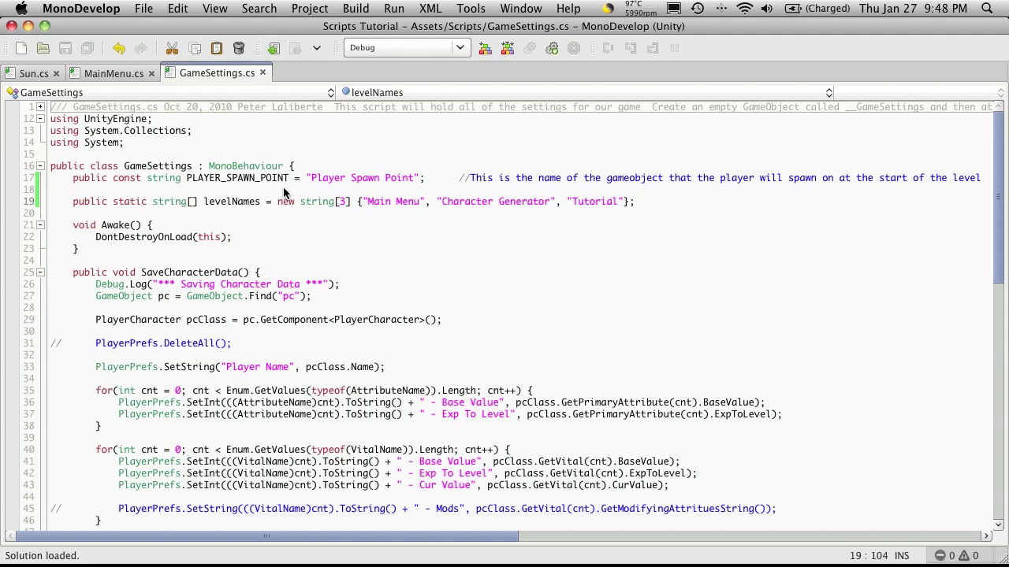
{"action": "key", "text": "super+Tab"}
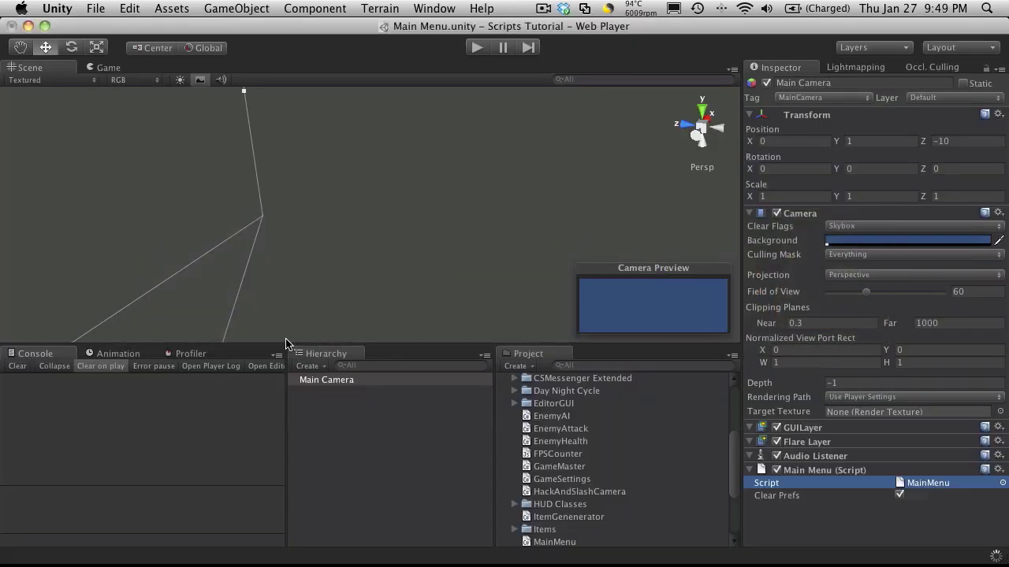
Comment levelNames with index 0 = mainmenu, 1 = character creation screen, 2 = tutorial level, then save
{"action": "key", "text": "super+Tab"}
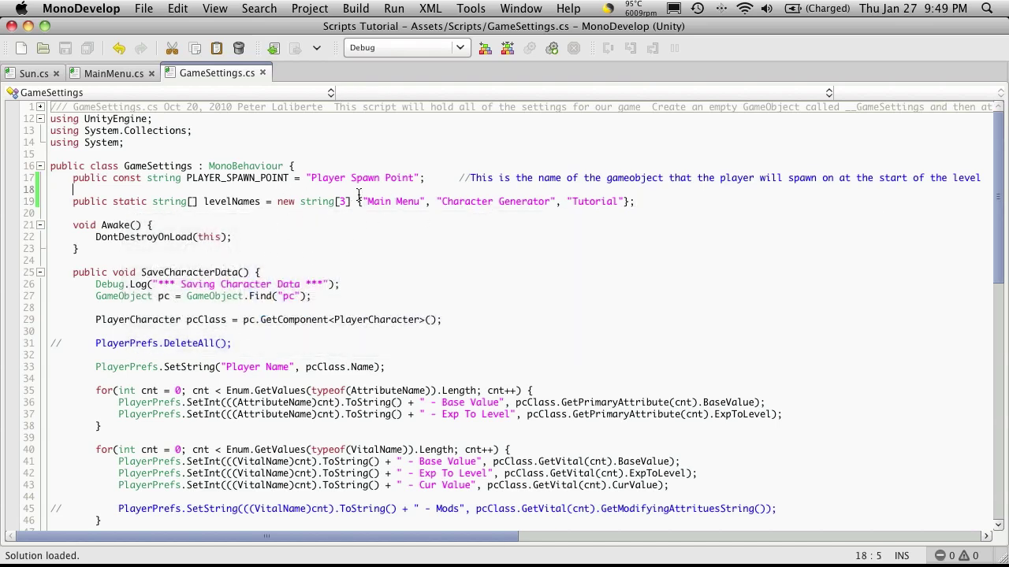
{"action": "key", "text": "Up"}
{"action": "key", "text": "End"}
{"action": "key", "text": "Return"}
{"action": "type", "text": "//"}
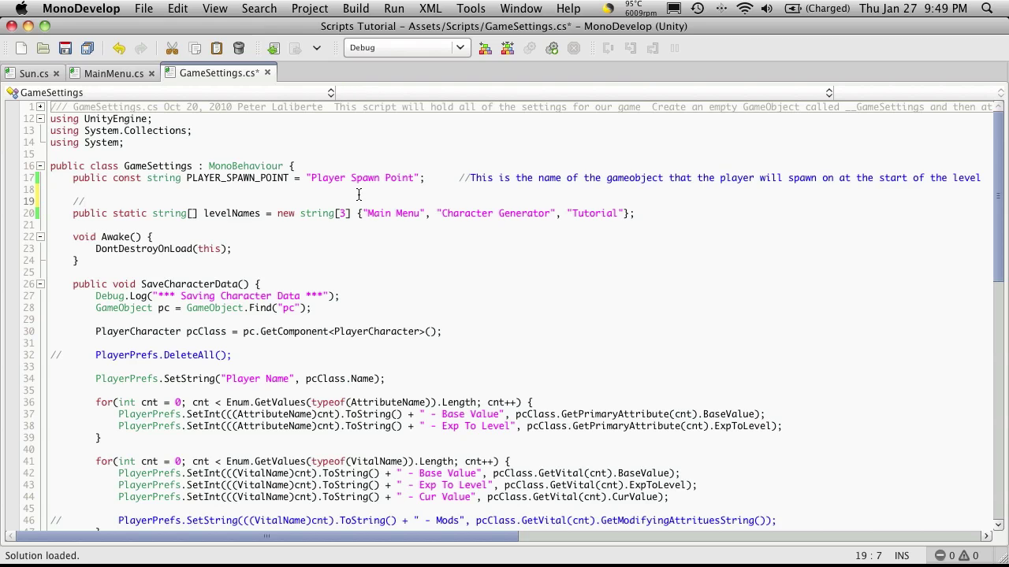
{"action": "type", "text": "index 0 = mainmenu"}
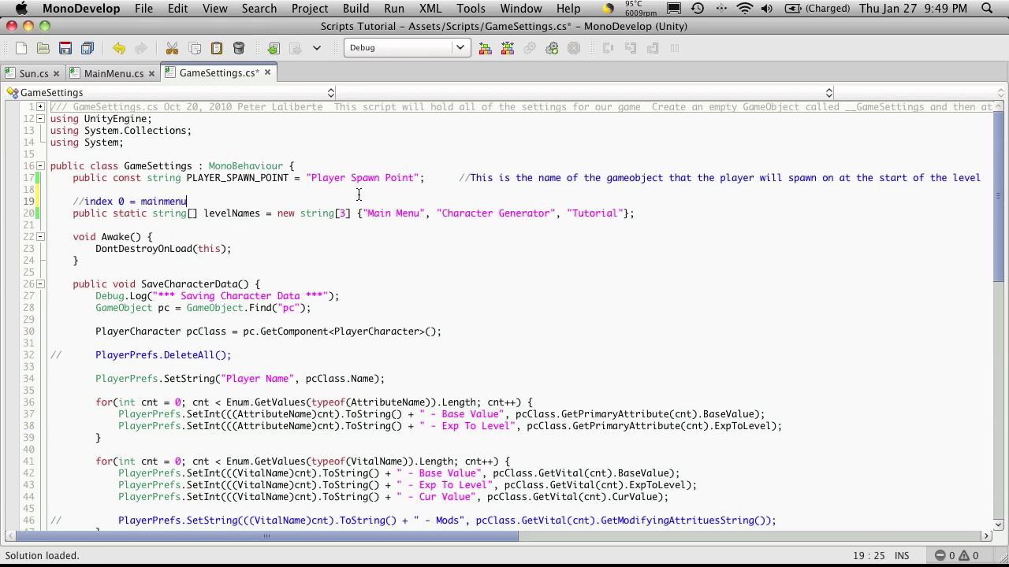
{"action": "key", "text": "Return"}
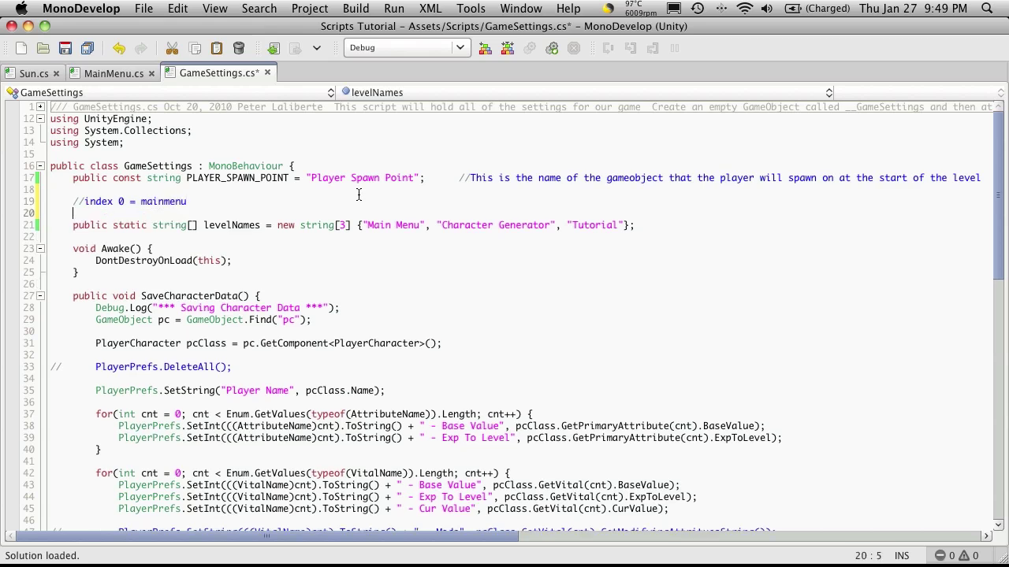
{"action": "type", "text": "//index"}
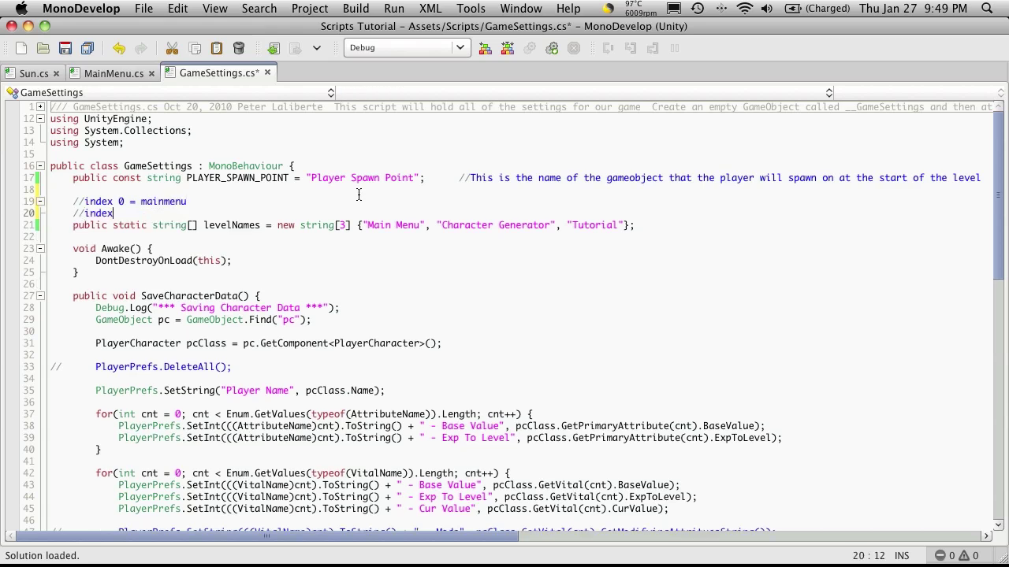
{"action": "type", "text": " 1 = character creatio"}
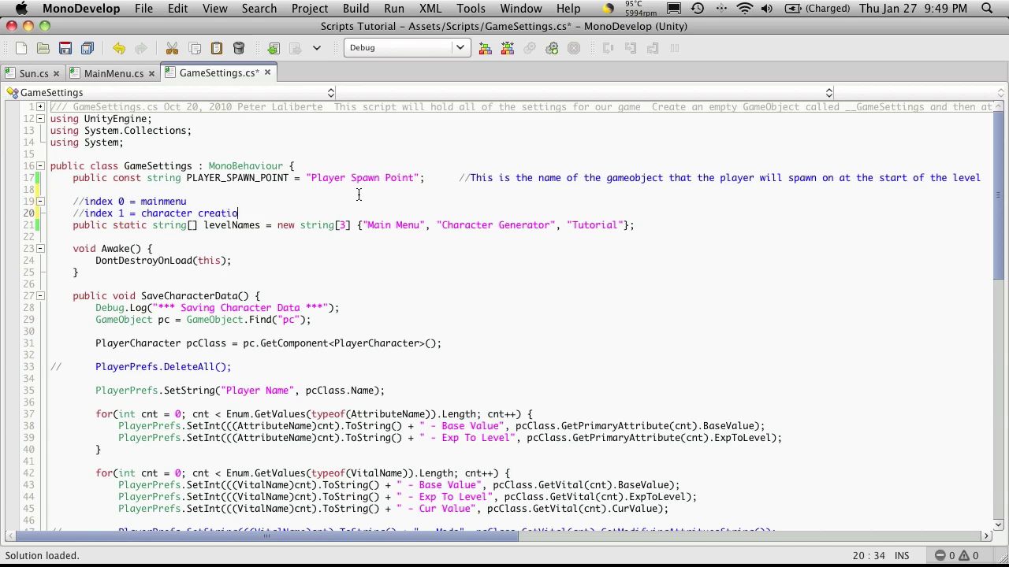
{"action": "type", "text": "n screen"}
{"action": "key", "text": "Return"}
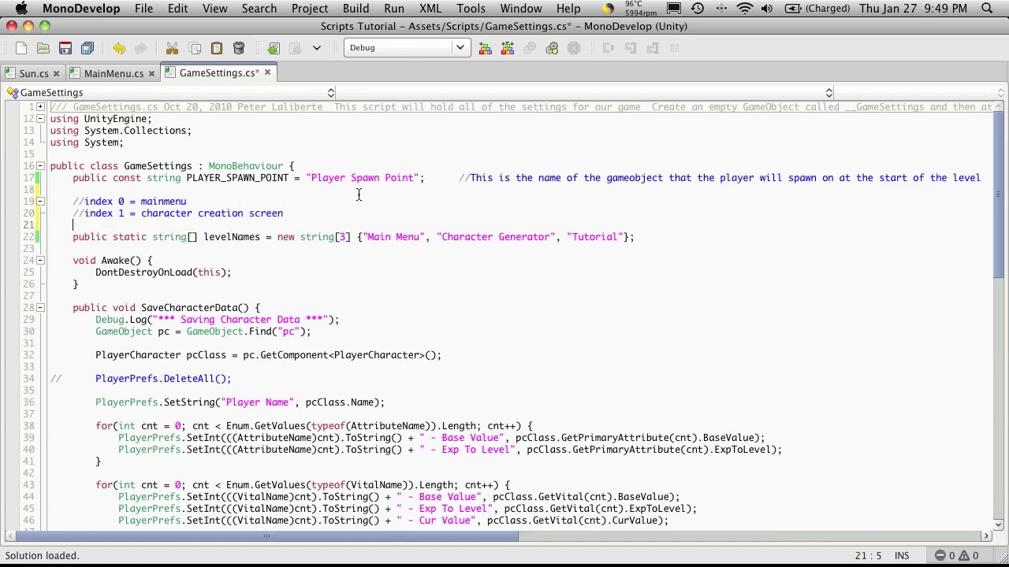
{"action": "type", "text": "//"}
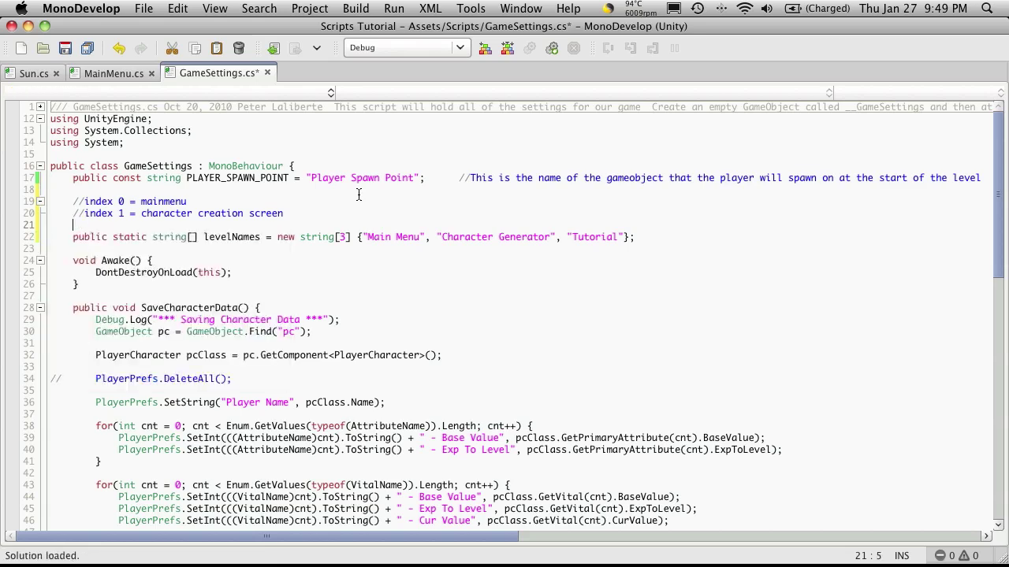
{"action": "type", "text": "index 2"}
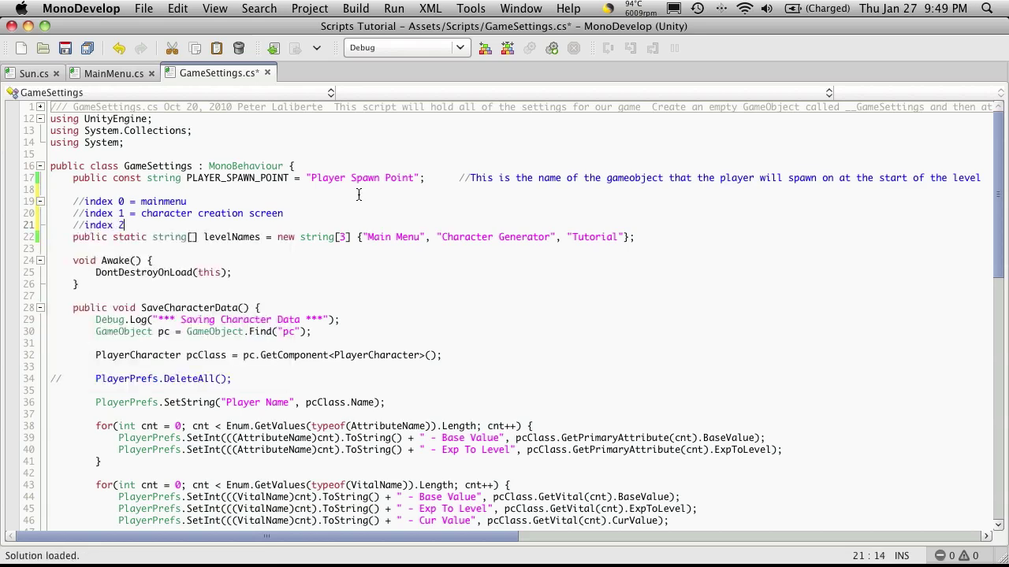
{"action": "type", "text": " = tutorial level"}
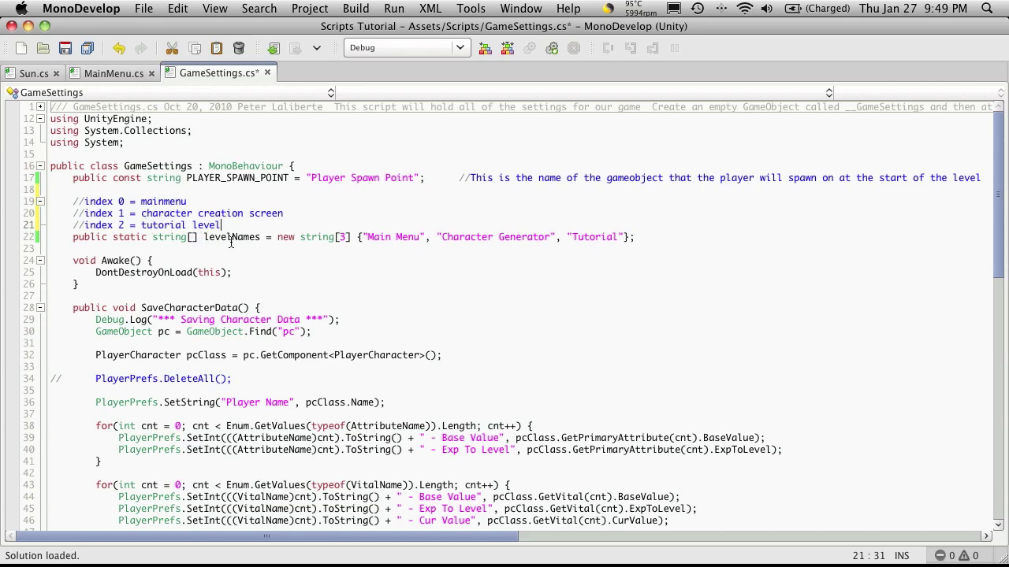
{"action": "key", "text": "super+s"}
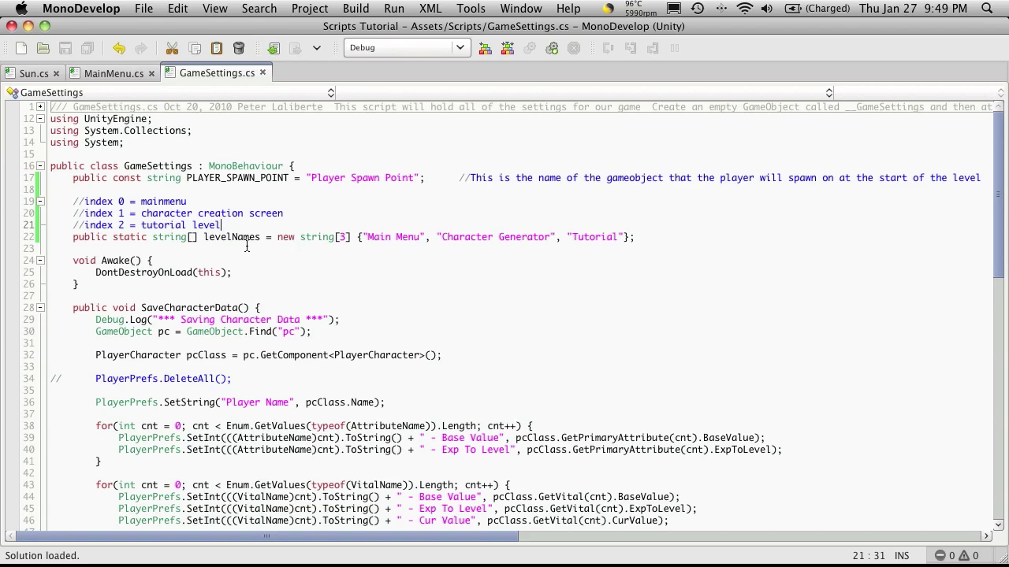
Replace MainMenu's 'Character Generation' and 'Level1' strings with levelNames[1] and levelNames[2], and save
{"action": "double_click", "coordinate": [237, 241]}
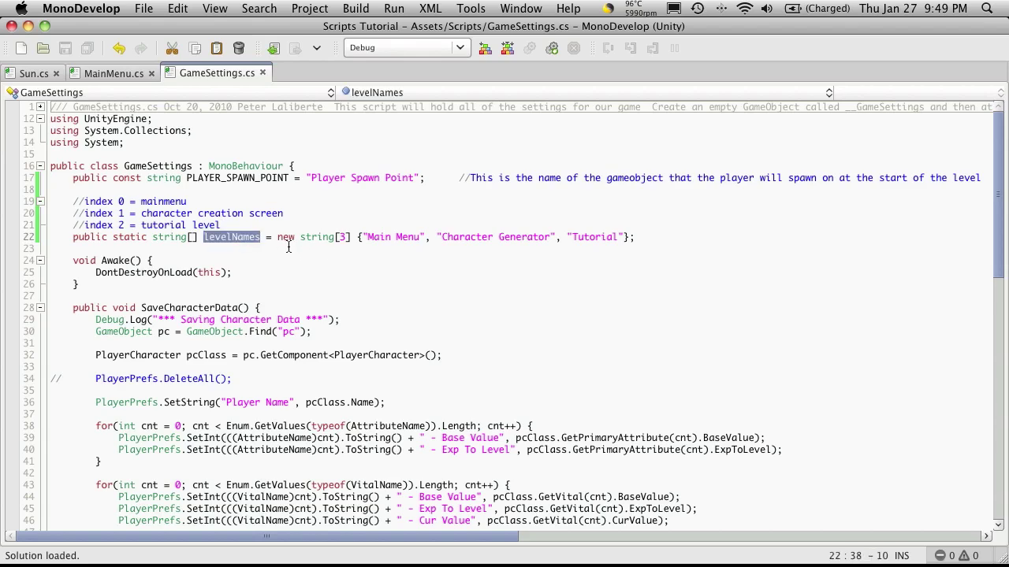
{"action": "key", "text": "super+c"}
{"action": "key", "text": "super+Tab"}
{"action": "key", "text": "super+Tab"}
{"action": "left_click", "coordinate": [109, 75]}
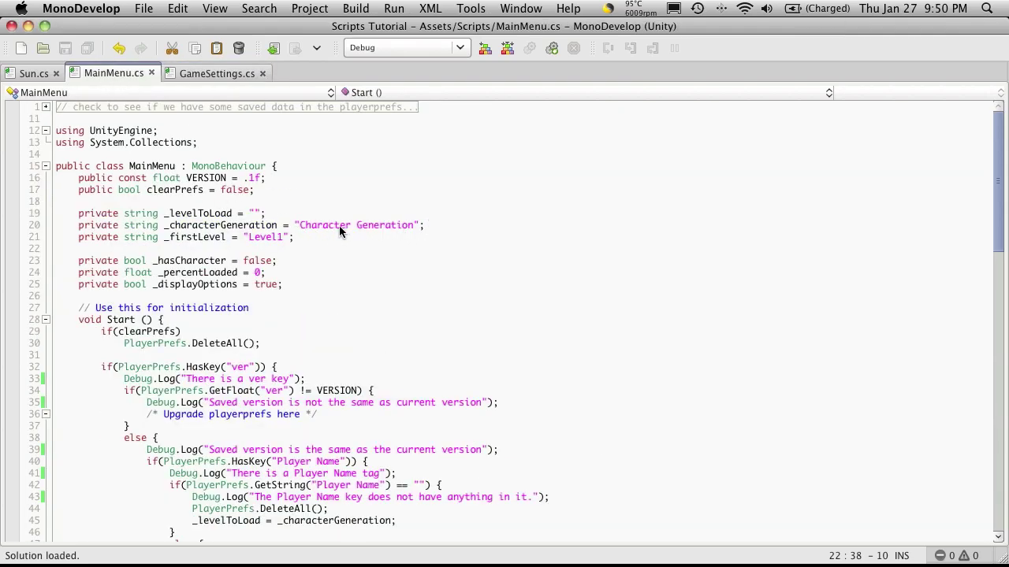
{"action": "left_click_drag", "start_coordinate": [293, 223], "coordinate": [417, 221]}
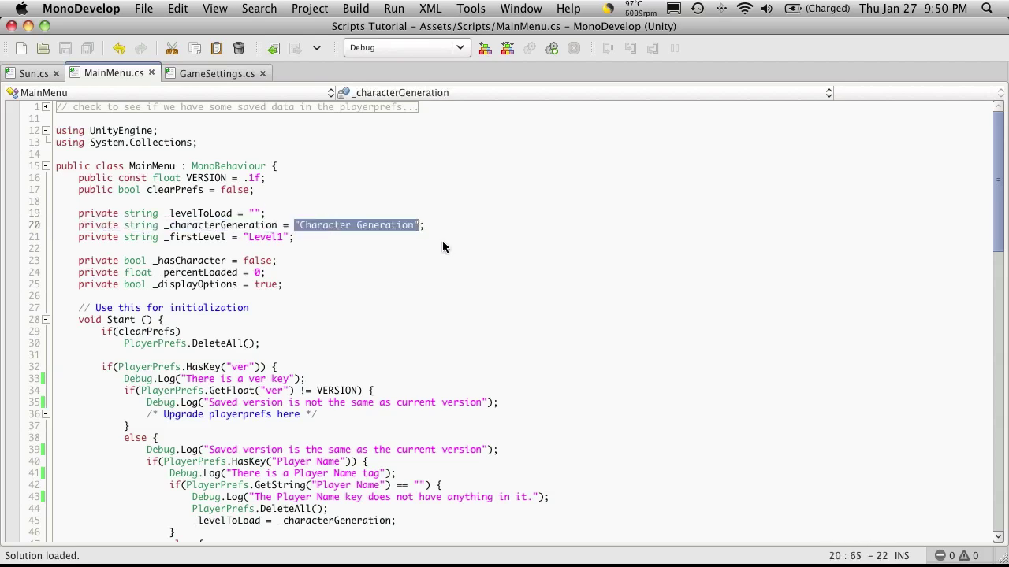
{"action": "key", "text": "super+v"}
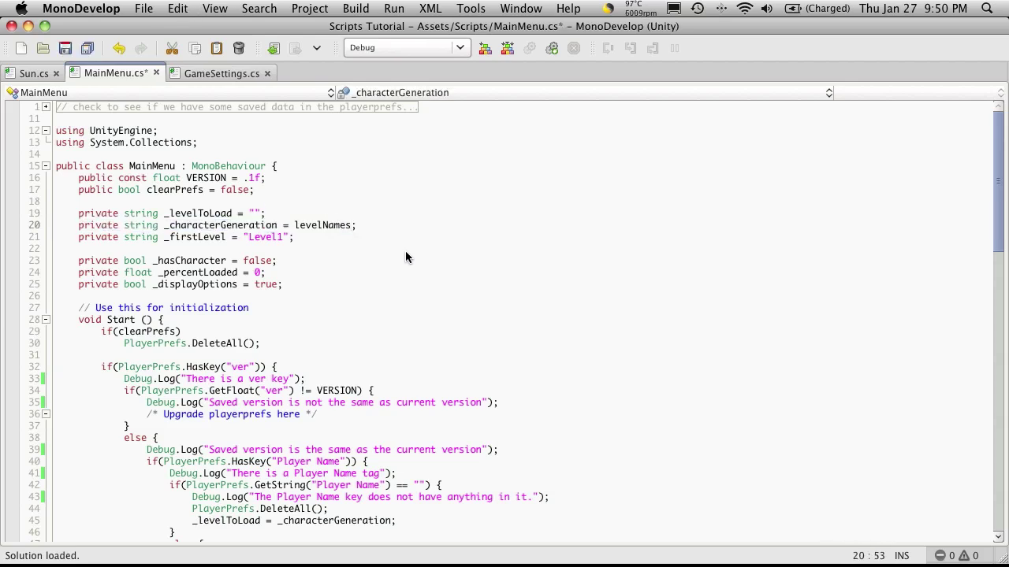
{"action": "type", "text": "[1]"}
{"action": "left_click", "coordinate": [355, 236]}
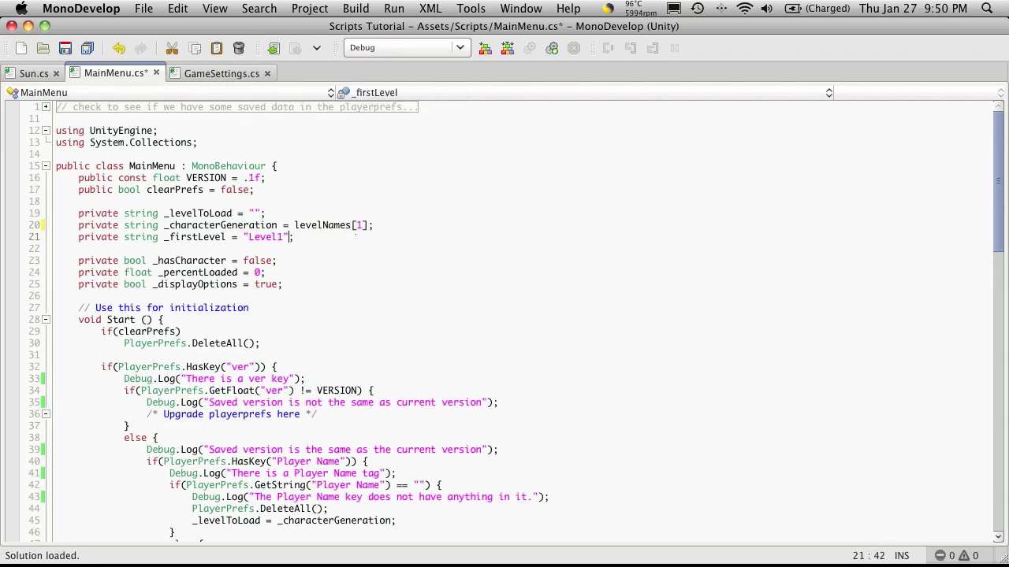
{"action": "key", "text": "BackSpace"}
{"action": "key", "text": "BackSpace"}
{"action": "key", "text": "BackSpace"}
{"action": "key", "text": "BackSpace"}
{"action": "key", "text": "BackSpace"}
{"action": "key", "text": "BackSpace"}
{"action": "key", "text": "BackSpace"}
{"action": "key", "text": "BackSpace"}
{"action": "type", "text": "levelNames[2]"}
{"action": "key", "text": "super+s"}
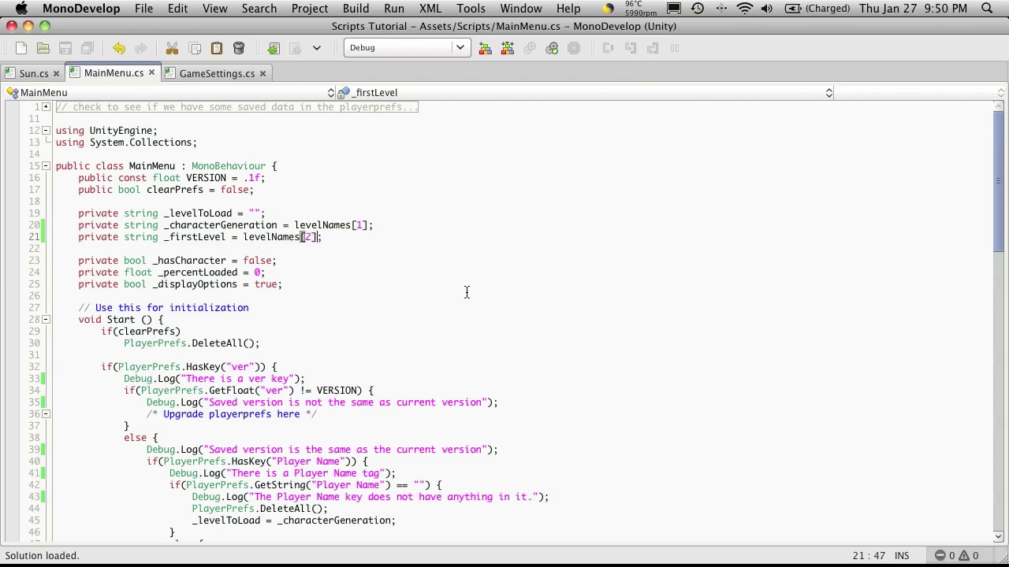
{"action": "key", "text": "super+Tab"}
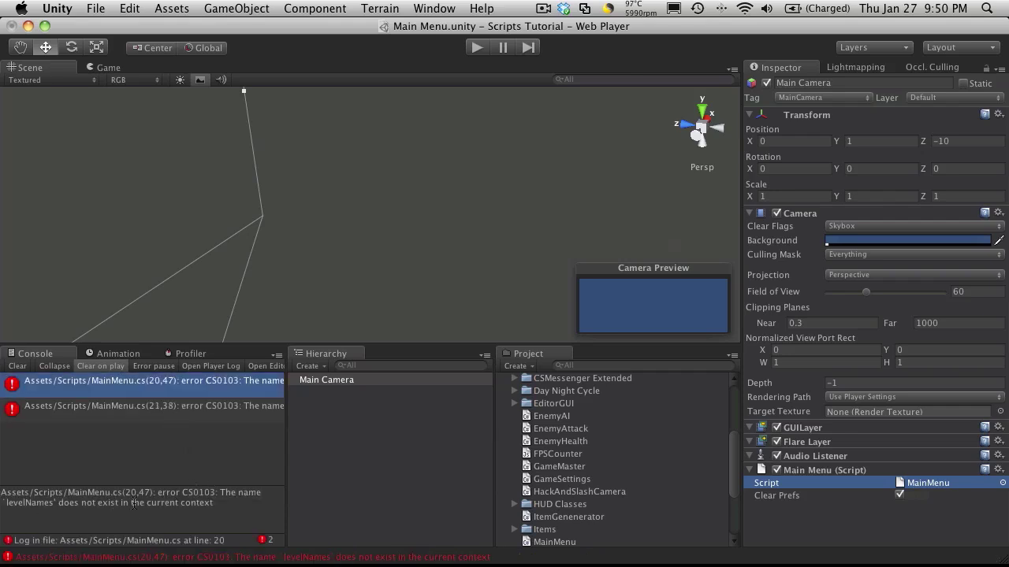
Prefix levelNames[1] on line 20 with GameSettings
{"action": "key", "text": "super+Tab"}
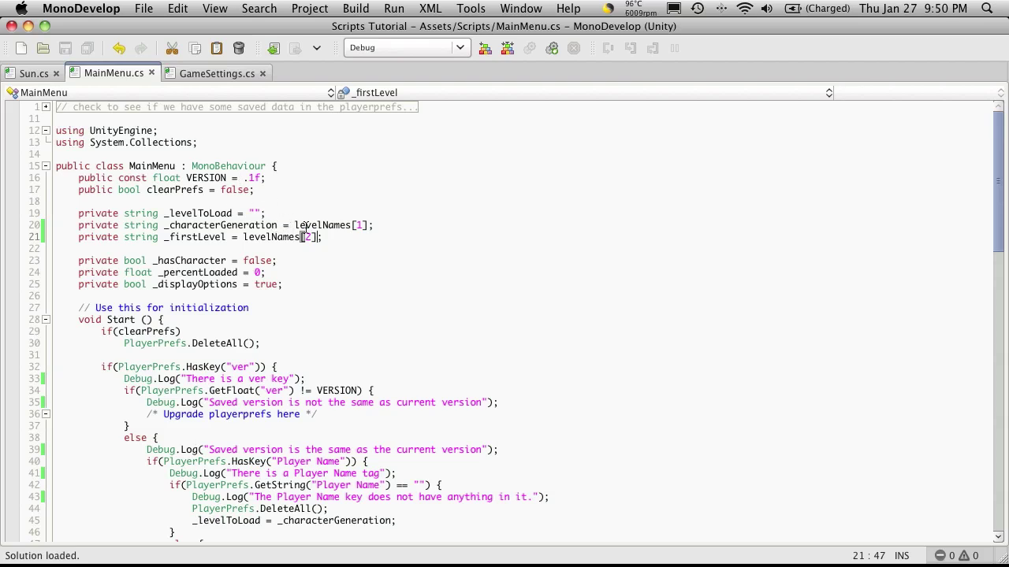
{"action": "left_click", "coordinate": [295, 226]}
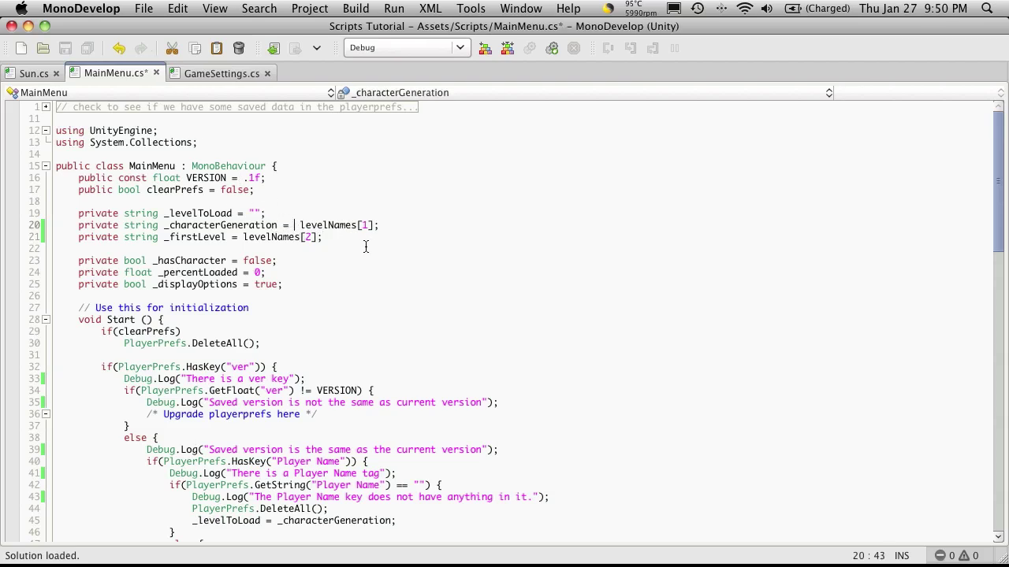
{"action": "key", "text": "Left"}
{"action": "type", "text": "Game"}
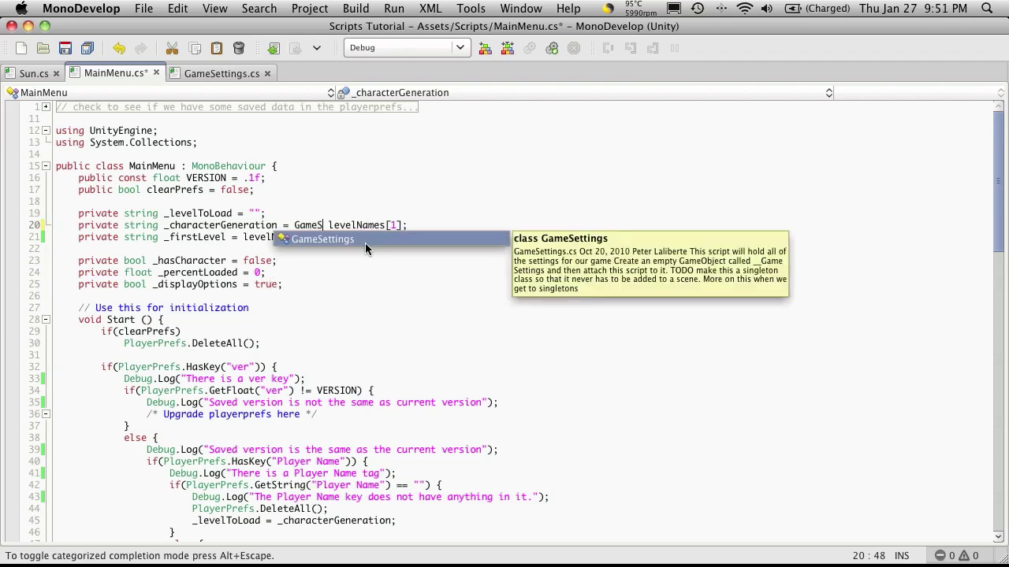
{"action": "type", "text": "."}
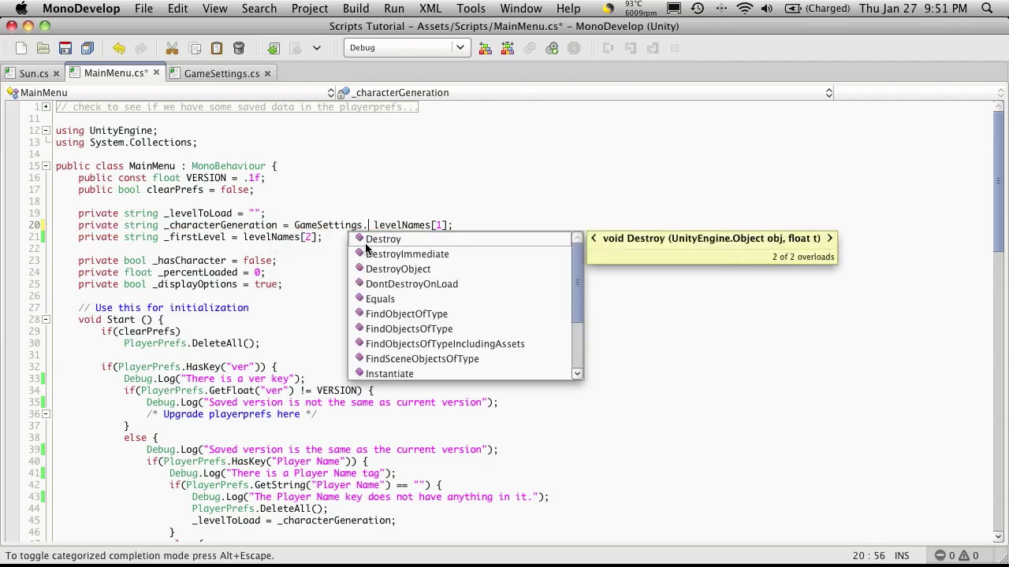
{"action": "left_click", "coordinate": [491, 225]}
{"action": "left_click", "coordinate": [375, 224]}
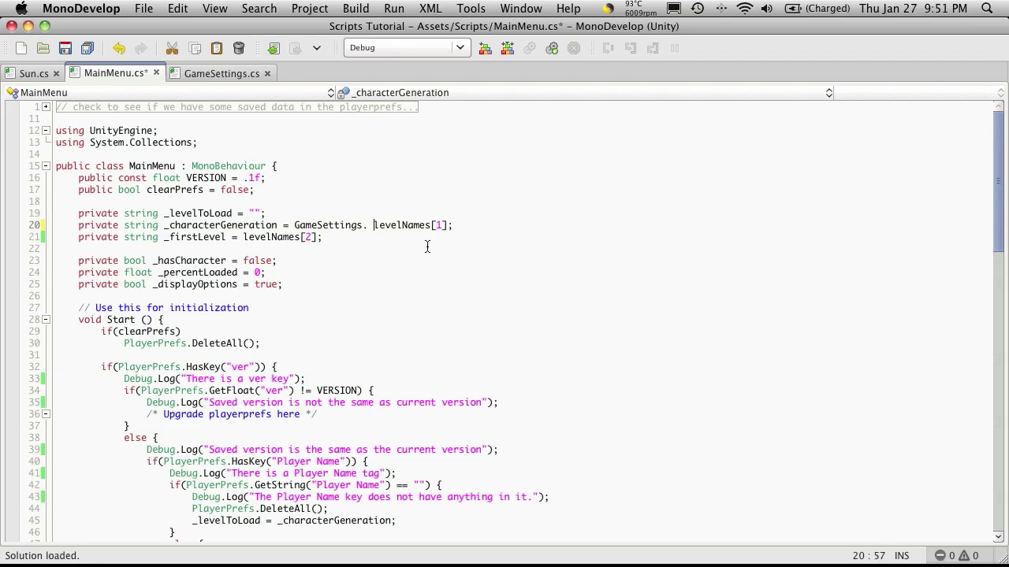
{"action": "key", "text": "BackSpace"}
Add the GameSettings. prefix to levelNames[2] on line 21, save, and return to Unity
{"action": "key", "text": "shift+Left"}
{"action": "key", "text": "shift+Left"}
{"action": "key", "text": "shift+Left"}
{"action": "key", "text": "shift+Left"}
{"action": "key", "text": "shift+Left"}
{"action": "key", "text": "shift+Left"}
{"action": "key", "text": "shift+Left"}
{"action": "key", "text": "shift+Left"}
{"action": "key", "text": "shift+Left"}
{"action": "key", "text": "shift+Left"}
{"action": "key", "text": "shift+Left"}
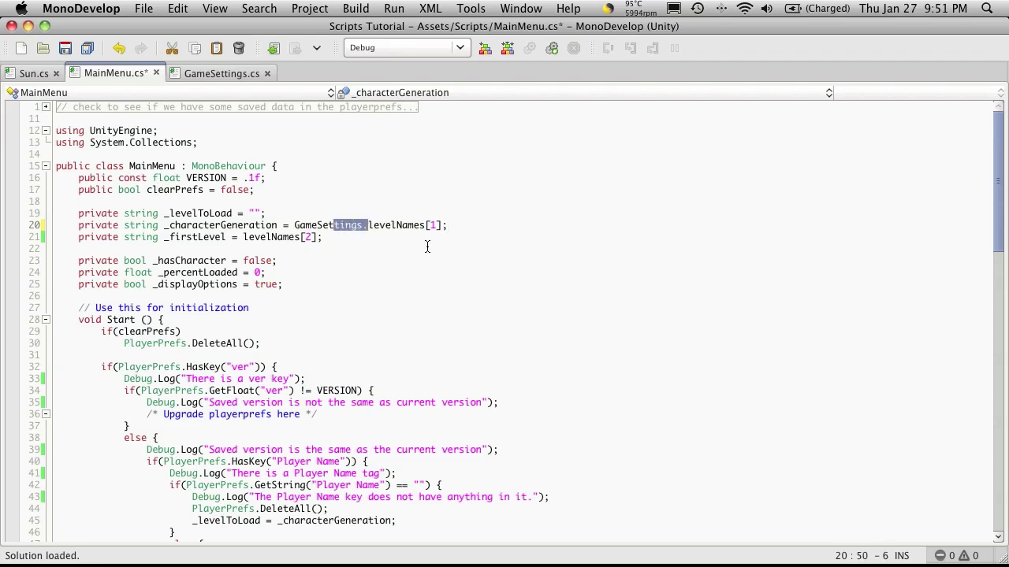
{"action": "key", "text": "shift+Left"}
{"action": "key", "text": "shift+Left"}
{"action": "key", "text": "Down"}
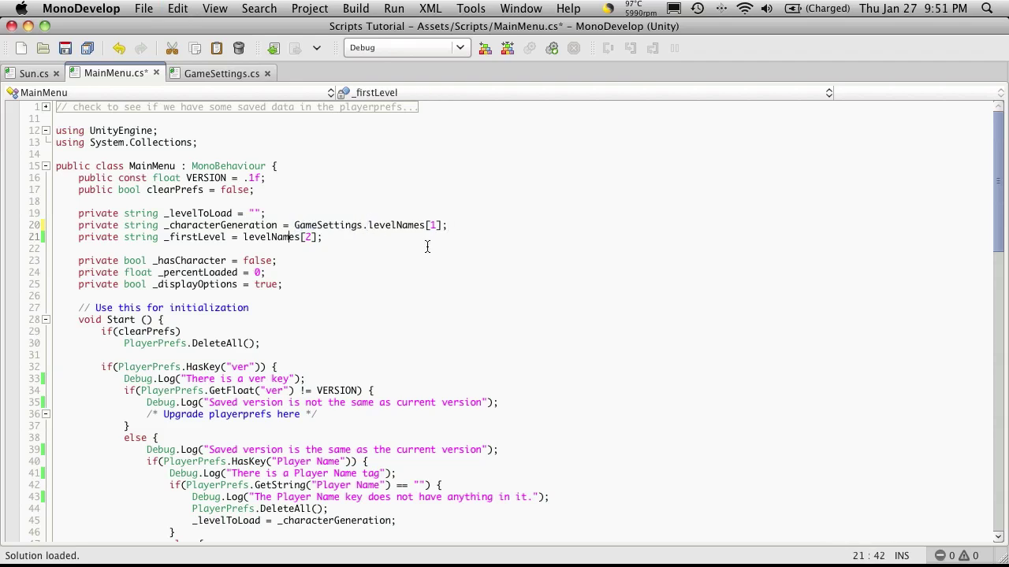
{"action": "key", "text": "Left"}
{"action": "key", "text": "Left"}
{"action": "key", "text": "Left"}
{"action": "key", "text": "Left"}
{"action": "key", "text": "Left"}
{"action": "key", "text": "super+v"}
{"action": "key", "text": "super+s"}
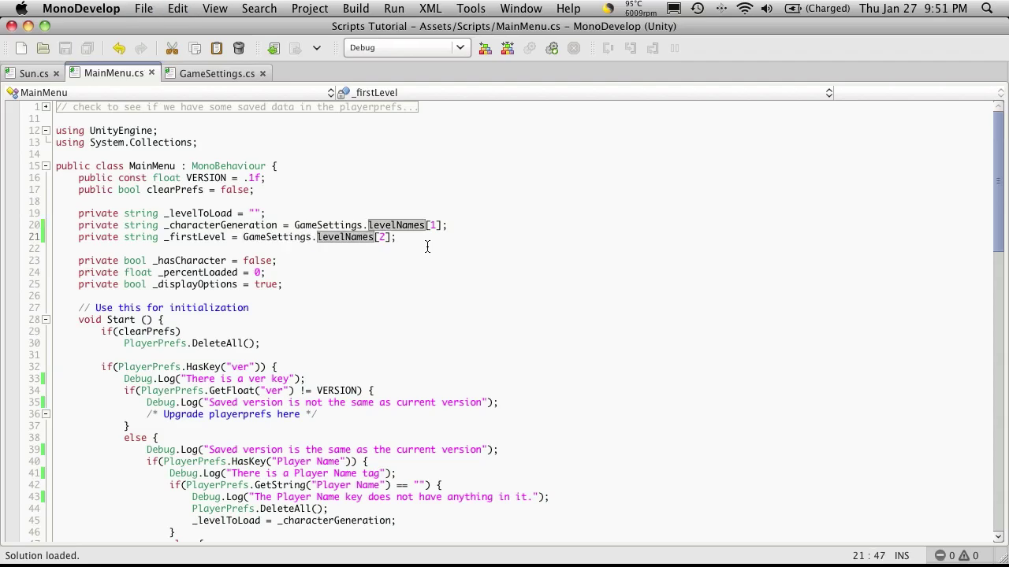
{"action": "key", "text": "super+Tab"}
{"action": "key", "text": "super+Tab"}
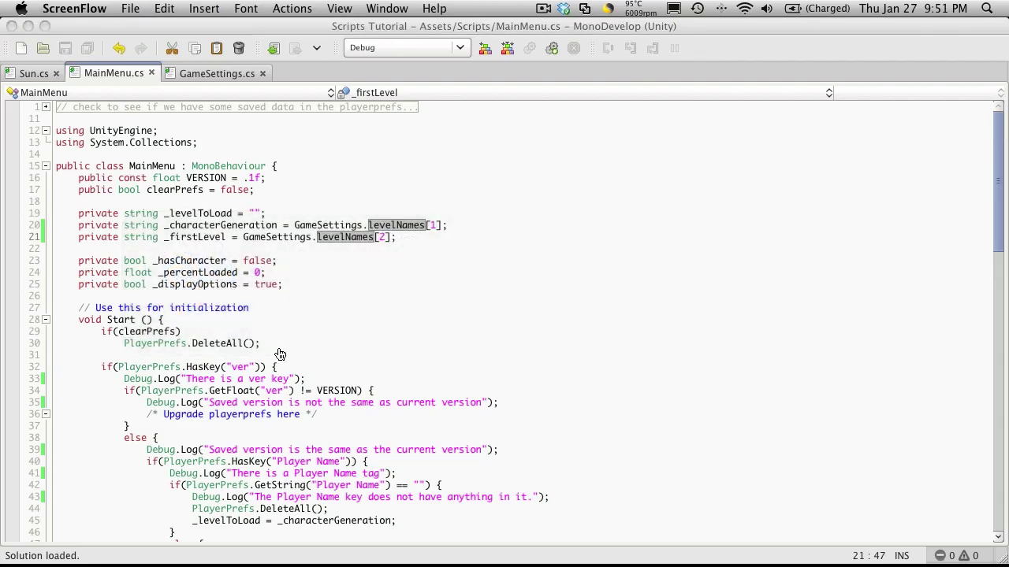
{"action": "key", "text": "super+Tab"}
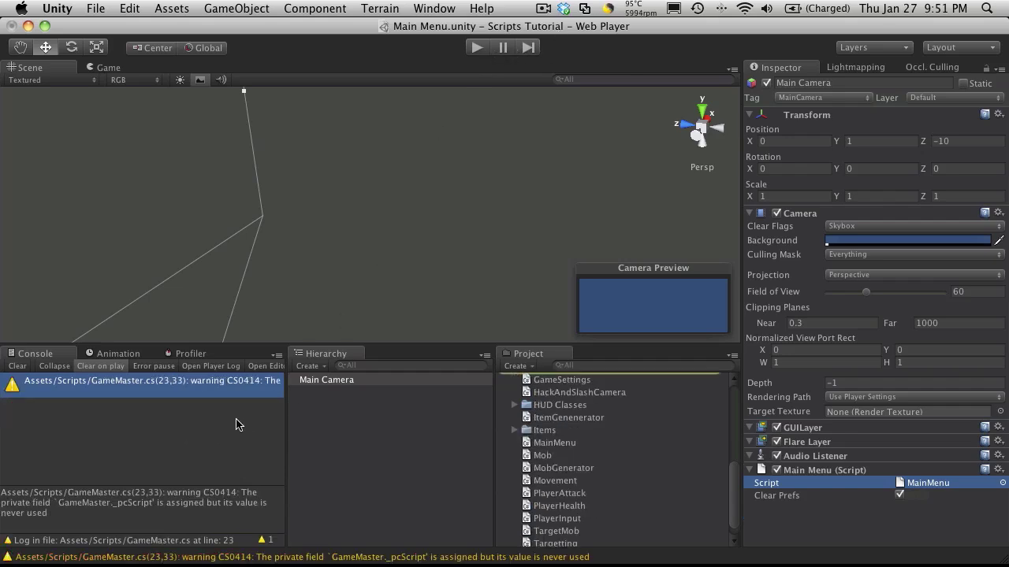
Review MainMenu.cs lines 20–21 and how Start() assigns _characterGeneration to _levelToLoad
{"action": "key", "text": "super+Tab"}
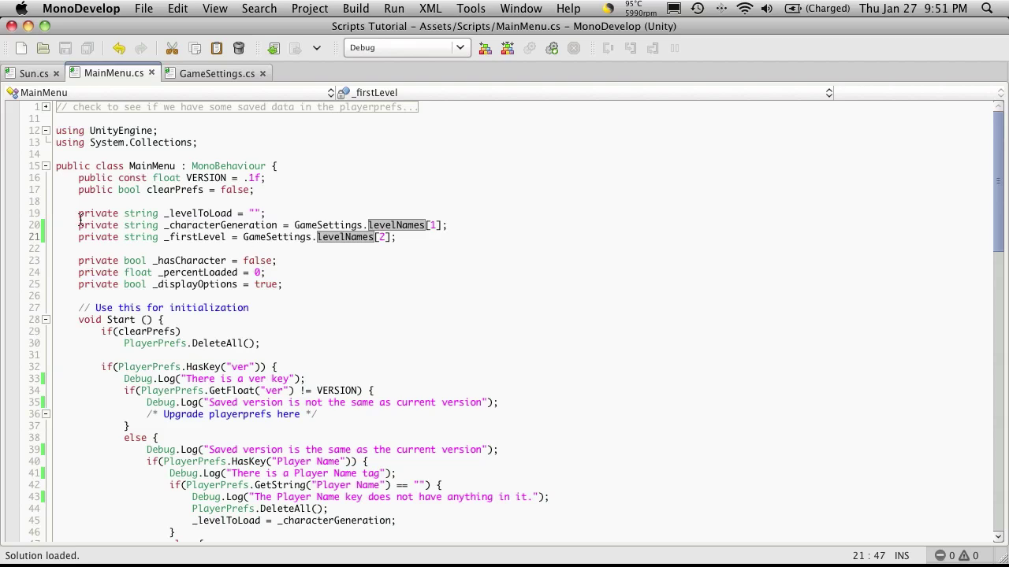
{"action": "left_click_drag", "start_coordinate": [78, 225], "coordinate": [277, 227]}
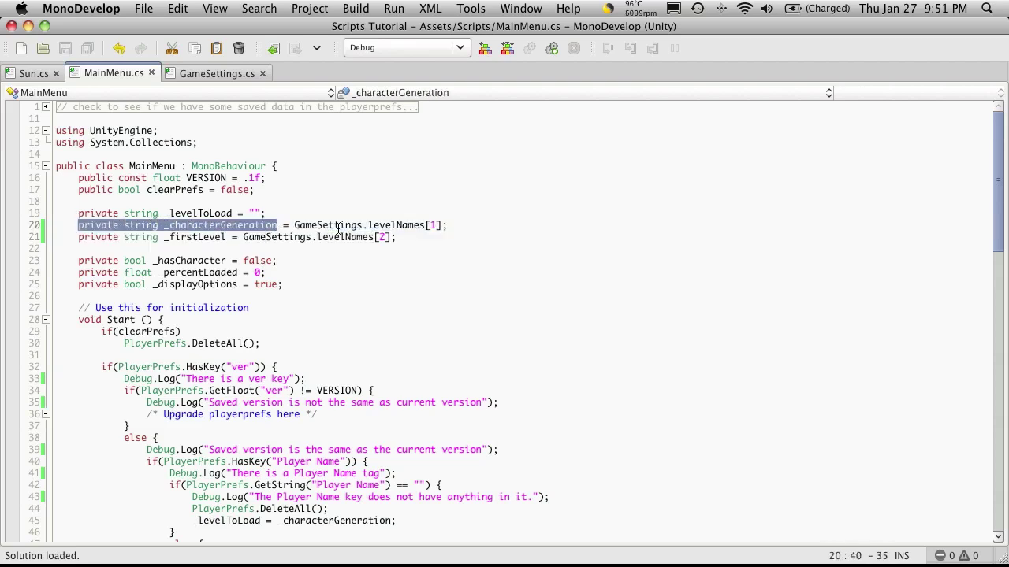
{"action": "left_click", "coordinate": [323, 432]}
{"action": "scroll", "coordinate": [325, 429], "scroll_direction": "down", "scroll_amount": 6}
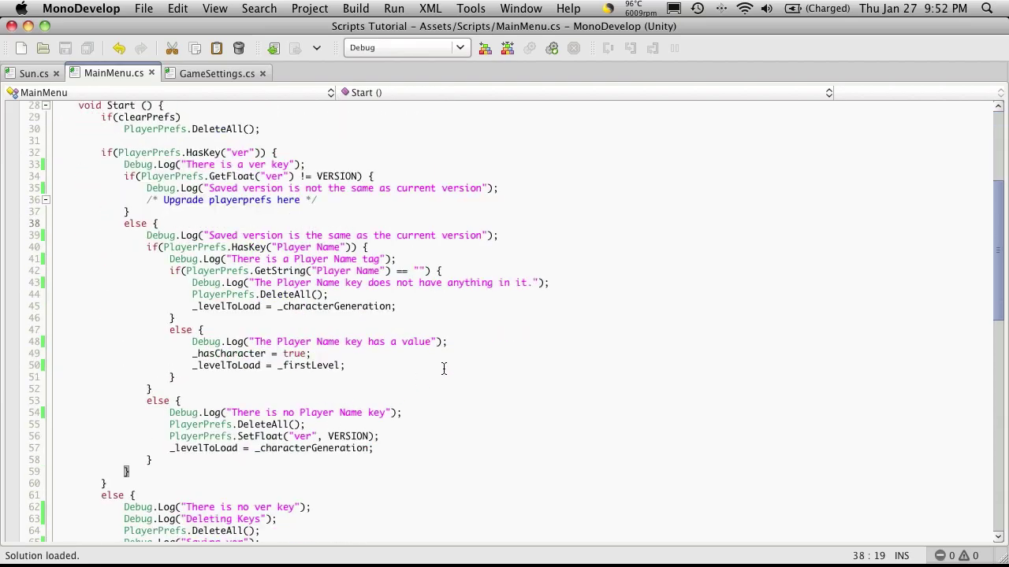
{"action": "scroll", "coordinate": [394, 430], "scroll_direction": "down", "scroll_amount": 6}
{"action": "scroll", "coordinate": [367, 434], "scroll_direction": "up", "scroll_amount": 3}
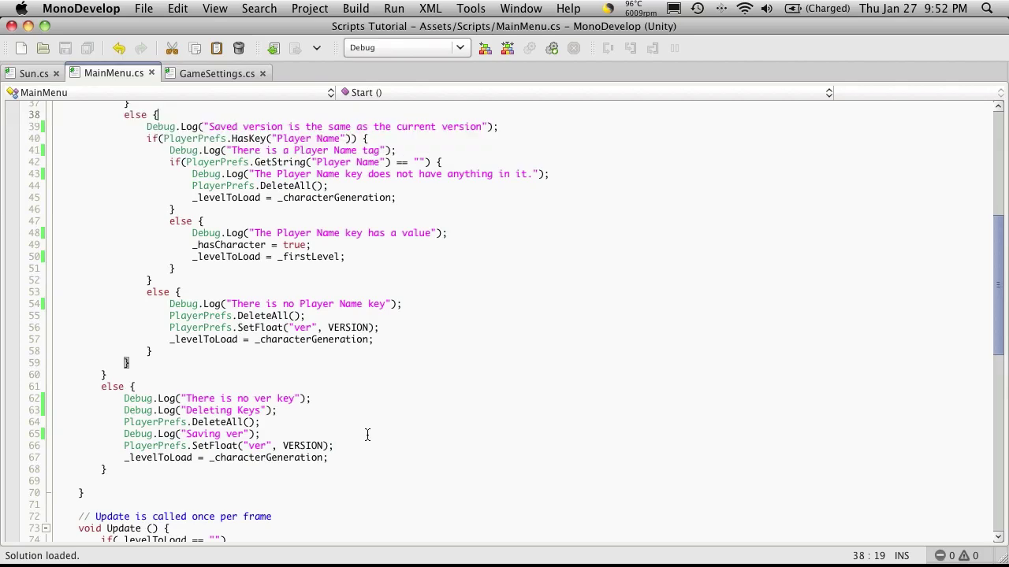
{"action": "double_click", "coordinate": [289, 339]}
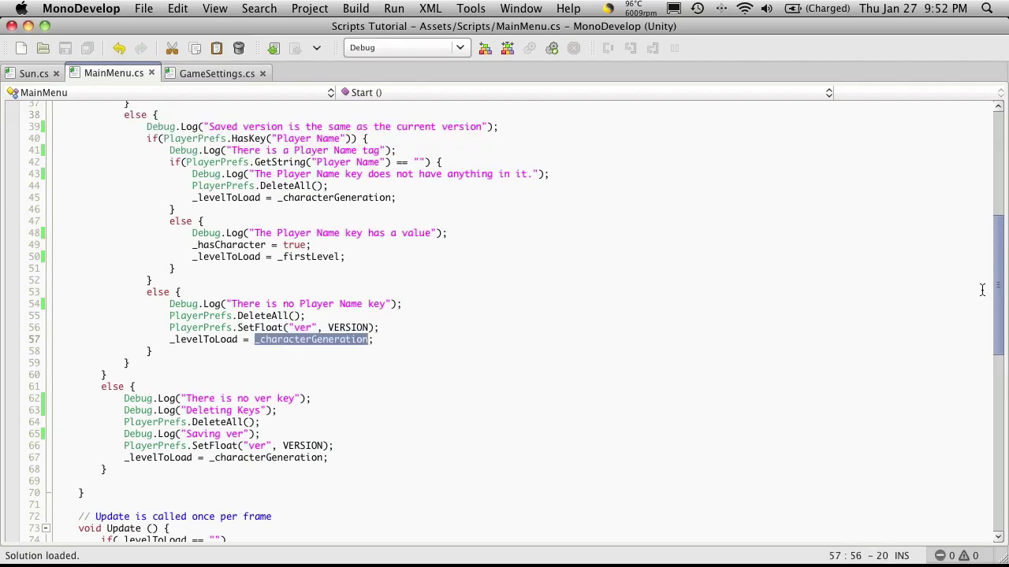
{"action": "left_click_drag", "start_coordinate": [995, 283], "coordinate": [996, 180]}
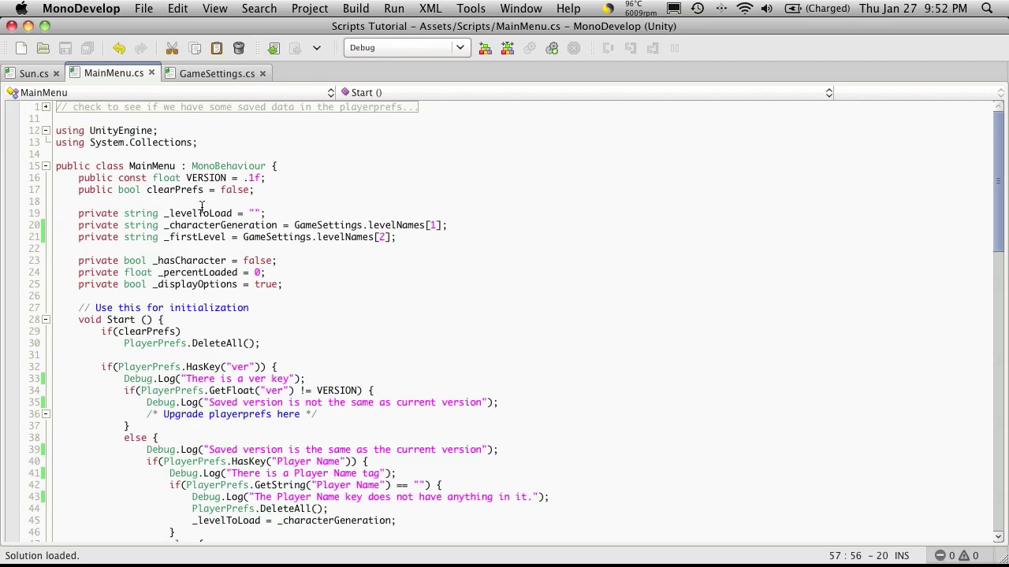
Save the Main Menu scene and open the Character Generator scene
{"action": "key", "text": "super+Tab"}
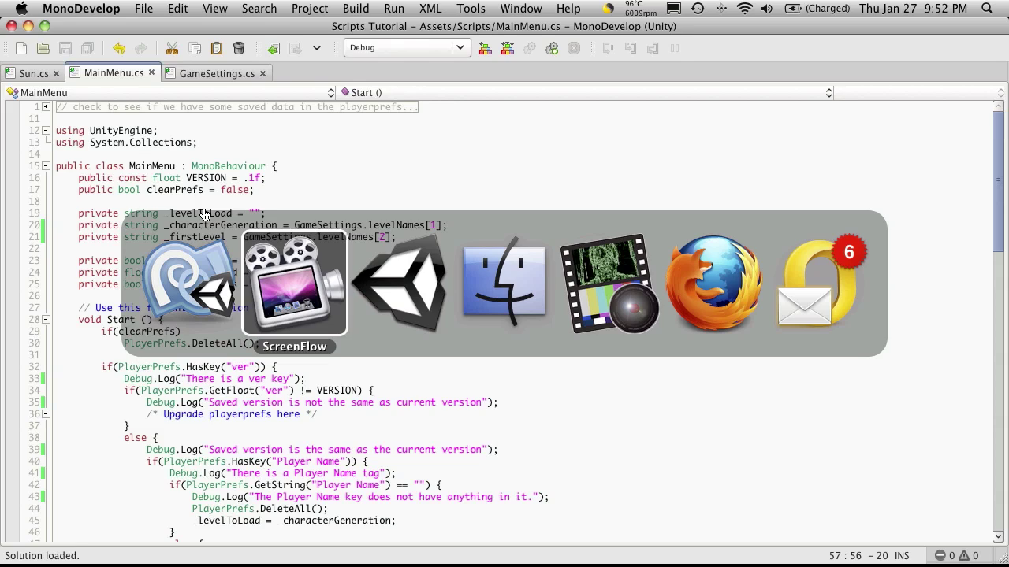
{"action": "key", "text": "super+Tab"}
{"action": "key", "text": "super+Tab"}
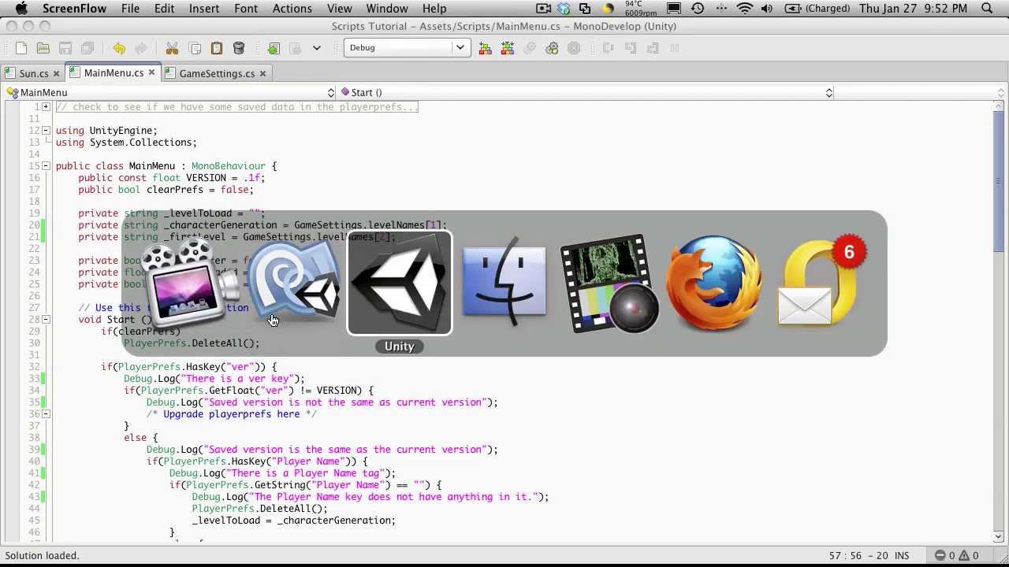
{"action": "scroll", "coordinate": [612, 464], "scroll_direction": "up", "scroll_amount": 10}
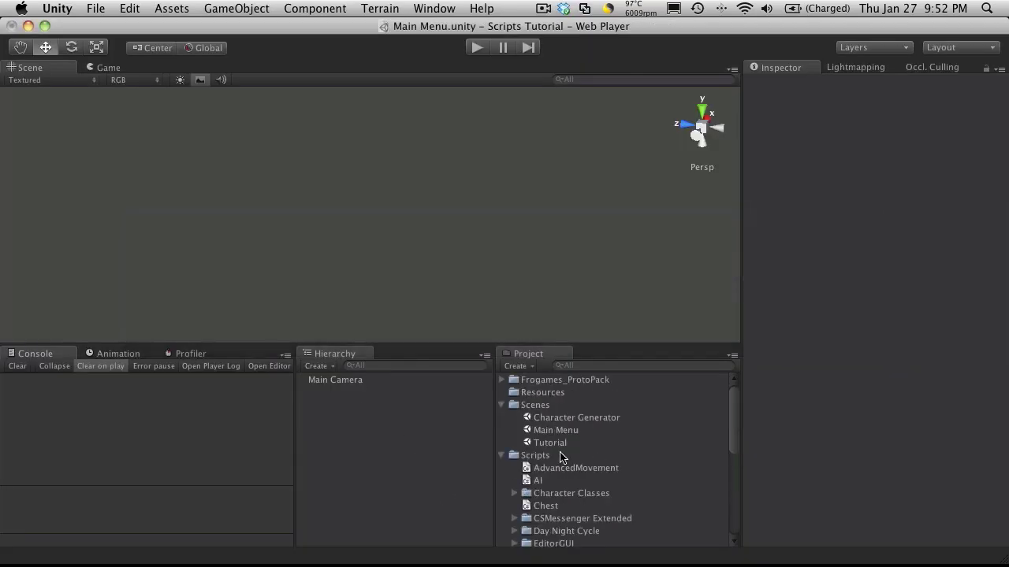
{"action": "left_click", "coordinate": [502, 405]}
{"action": "left_click", "coordinate": [502, 418]}
{"action": "left_click", "coordinate": [502, 405]}
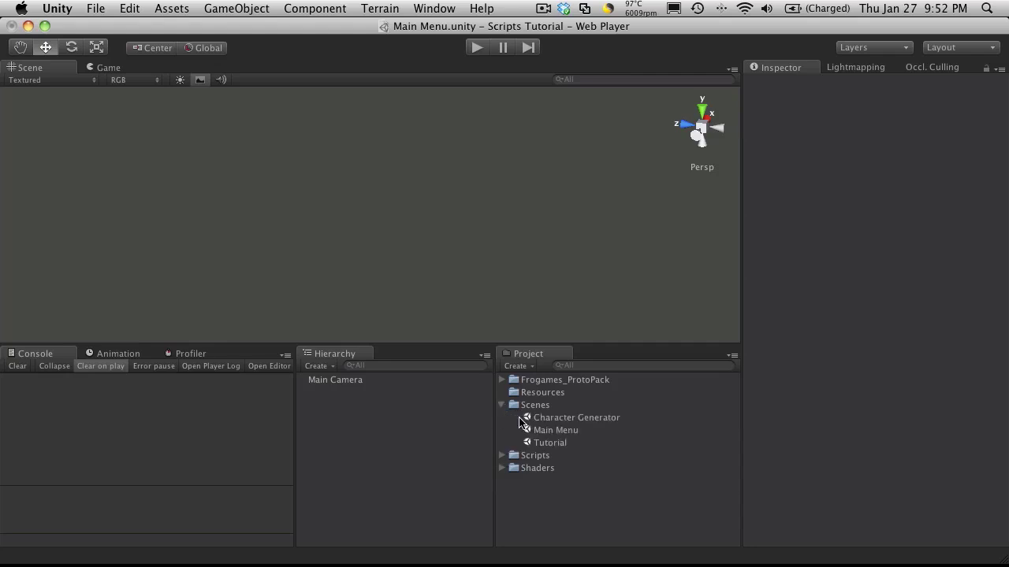
{"action": "key", "text": "super+s"}
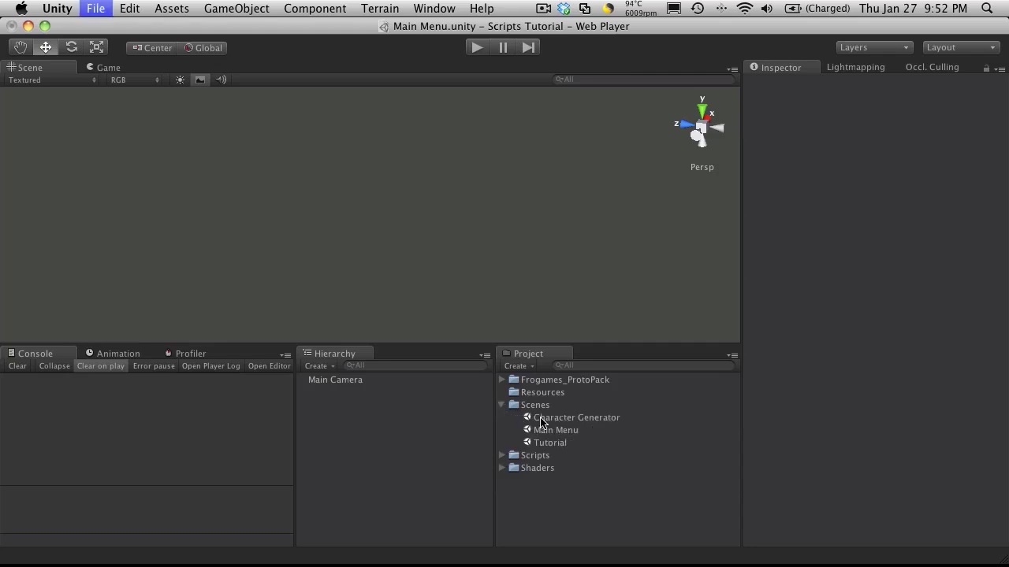
{"action": "double_click", "coordinate": [587, 419]}
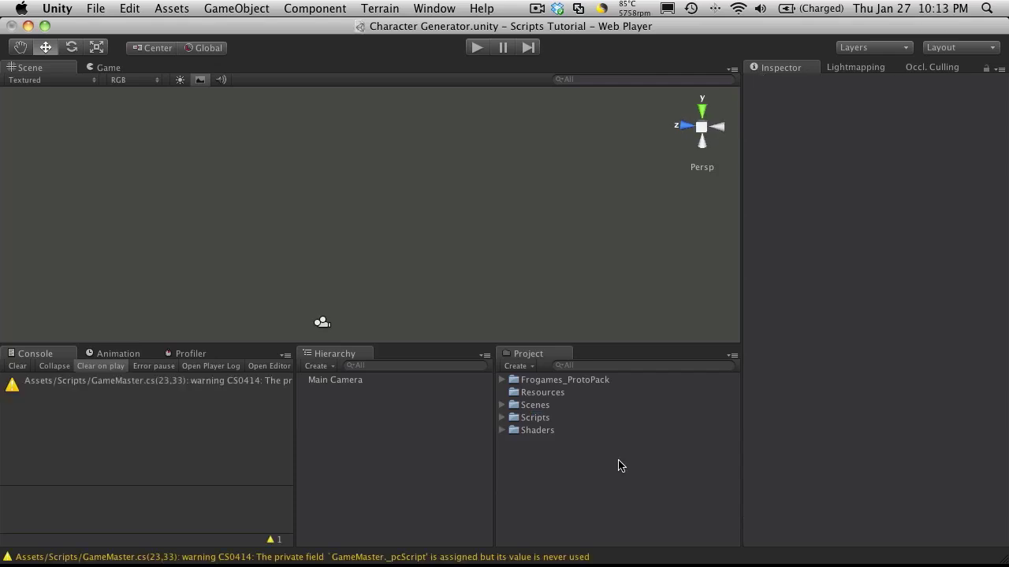
Inspect Main Camera, then open the GameSettings script from the Scripts folder
{"action": "left_click", "coordinate": [339, 381]}
{"action": "left_click", "coordinate": [374, 449]}
{"action": "left_click", "coordinate": [501, 418]}
{"action": "scroll", "coordinate": [587, 495], "scroll_direction": "down", "scroll_amount": 5}
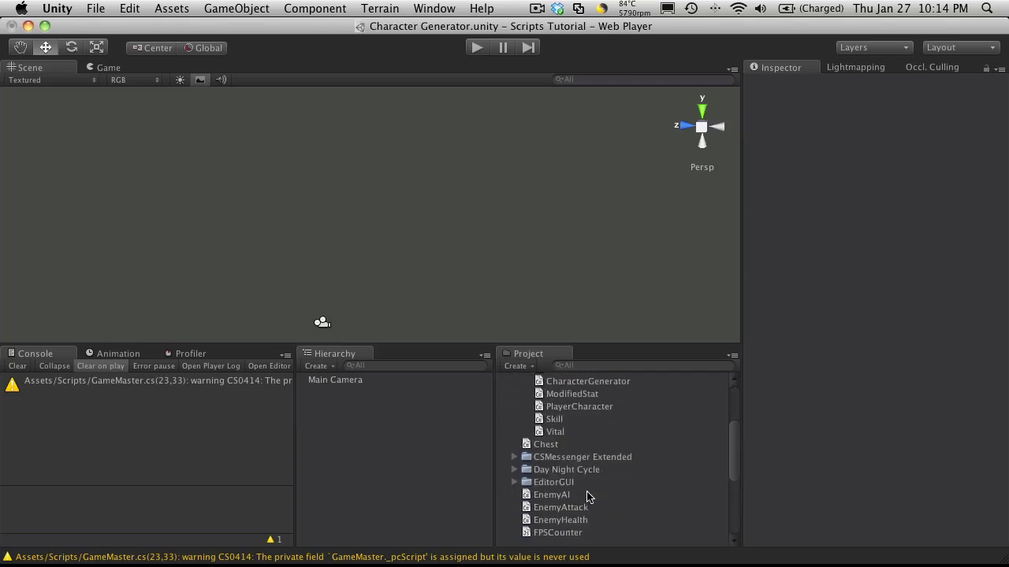
{"action": "double_click", "coordinate": [576, 515]}
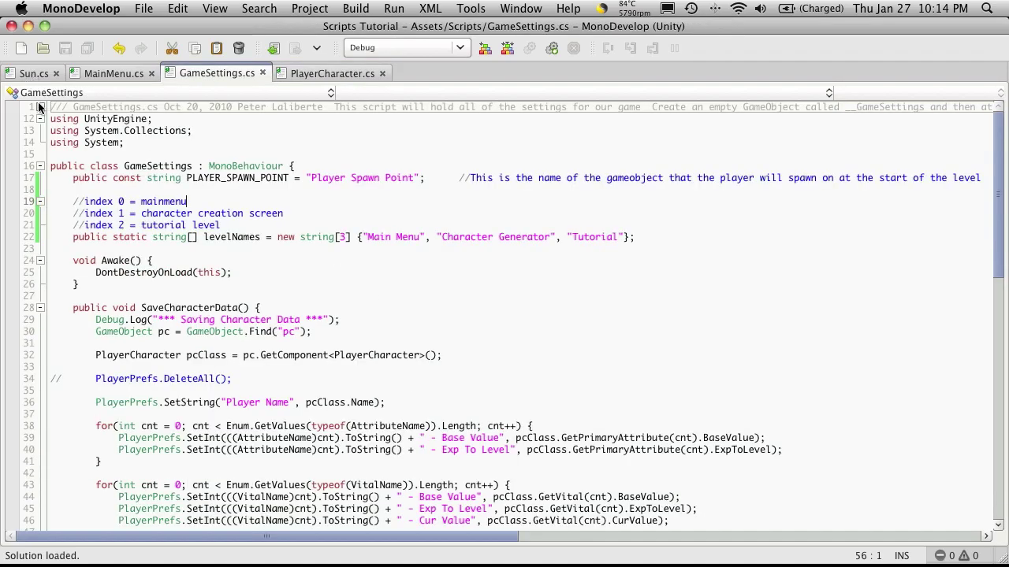
Read the GameSettings.cs header note about the __GameSettings object, then return to Unity
{"action": "left_click", "coordinate": [41, 106]}
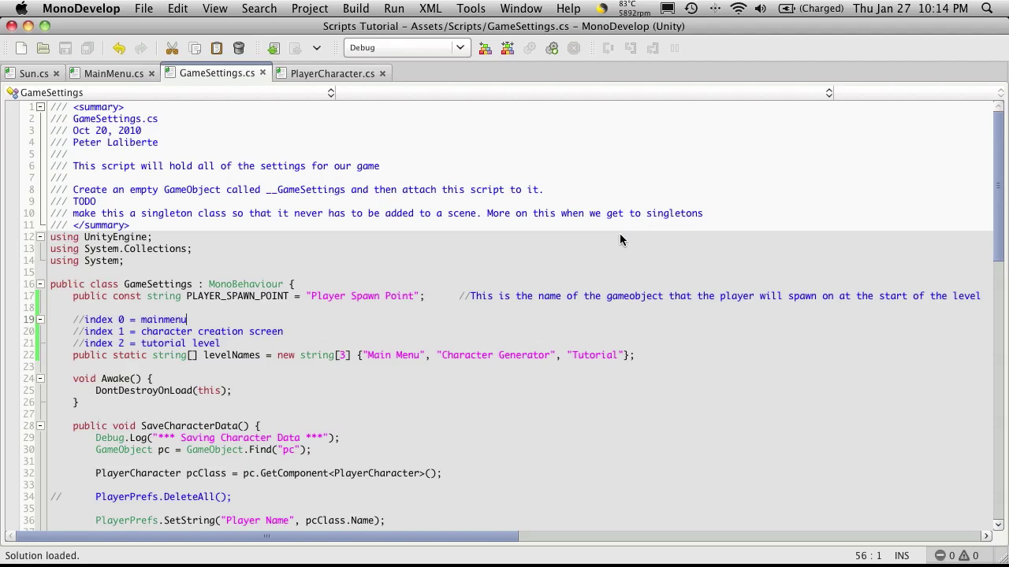
{"action": "left_click", "coordinate": [41, 106]}
{"action": "key", "text": "super+Tab"}
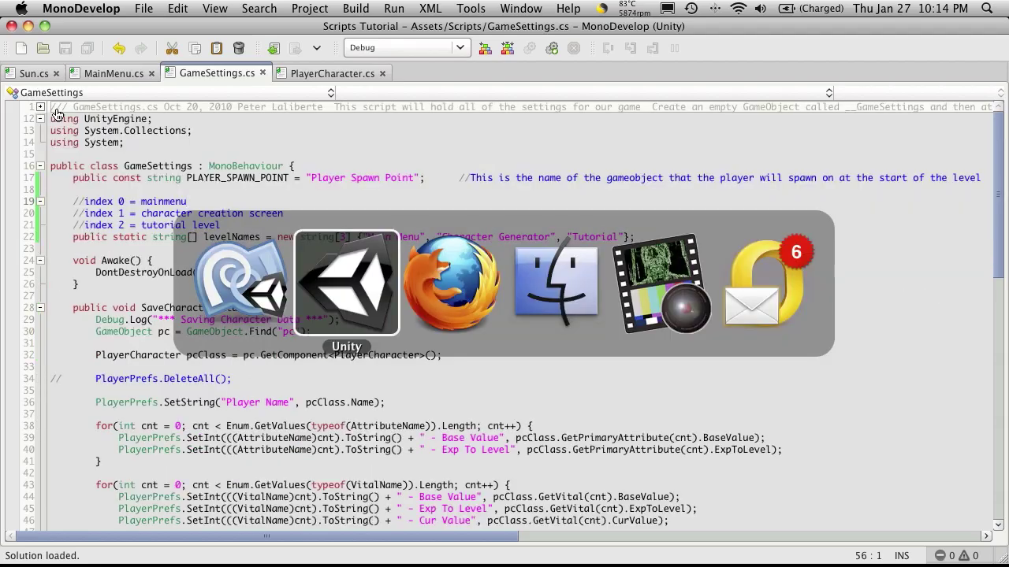
Create an empty GameObject, rename it __GameSettings, and attach the GameSettings script
{"action": "left_click", "coordinate": [368, 422]}
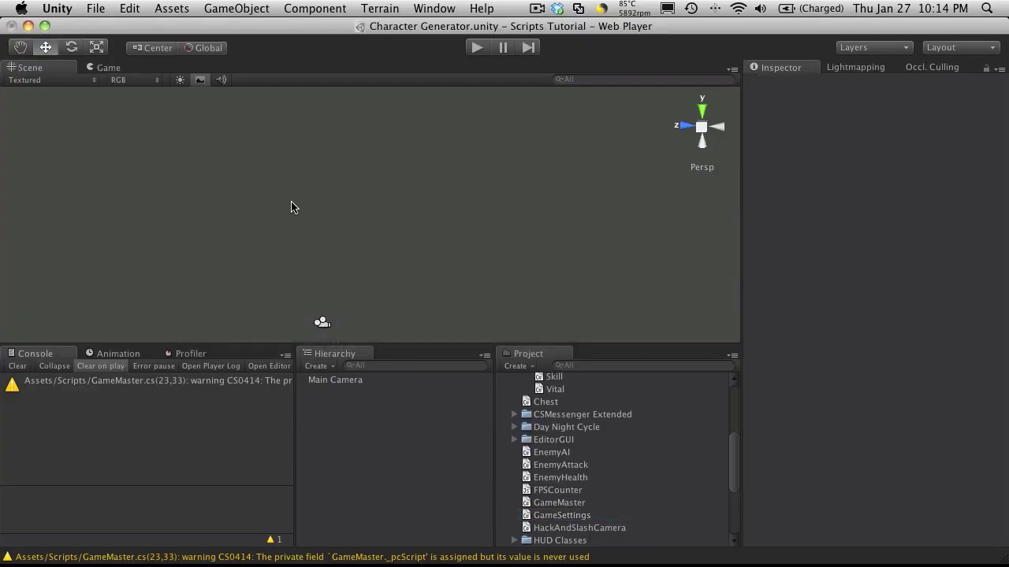
{"action": "left_click", "coordinate": [241, 8]}
{"action": "left_click", "coordinate": [252, 28]}
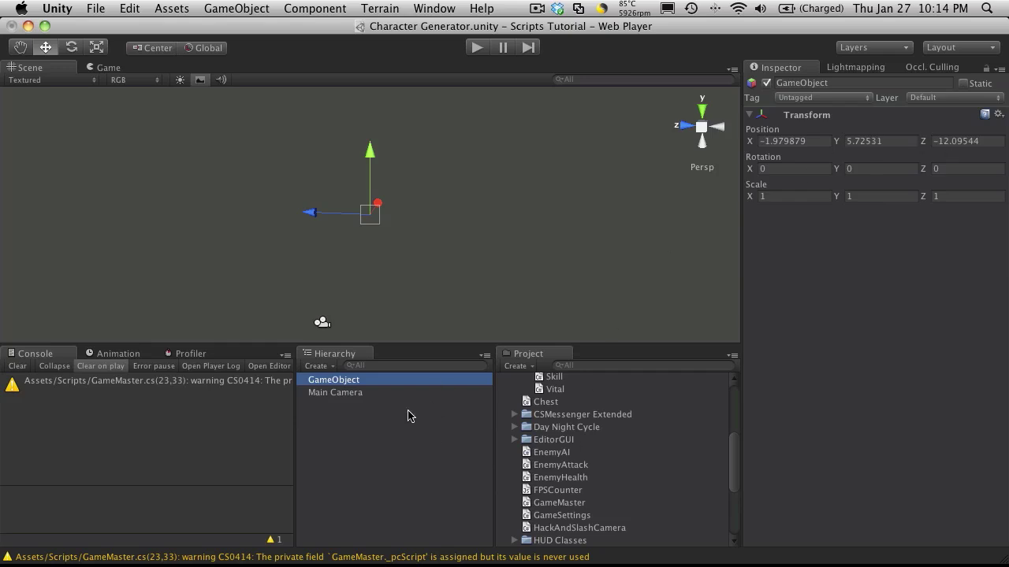
{"action": "left_click", "coordinate": [356, 450]}
{"action": "left_click", "coordinate": [344, 381]}
{"action": "left_click", "coordinate": [344, 381]}
{"action": "key", "text": "BackSpace"}
{"action": "type", "text": "__"}
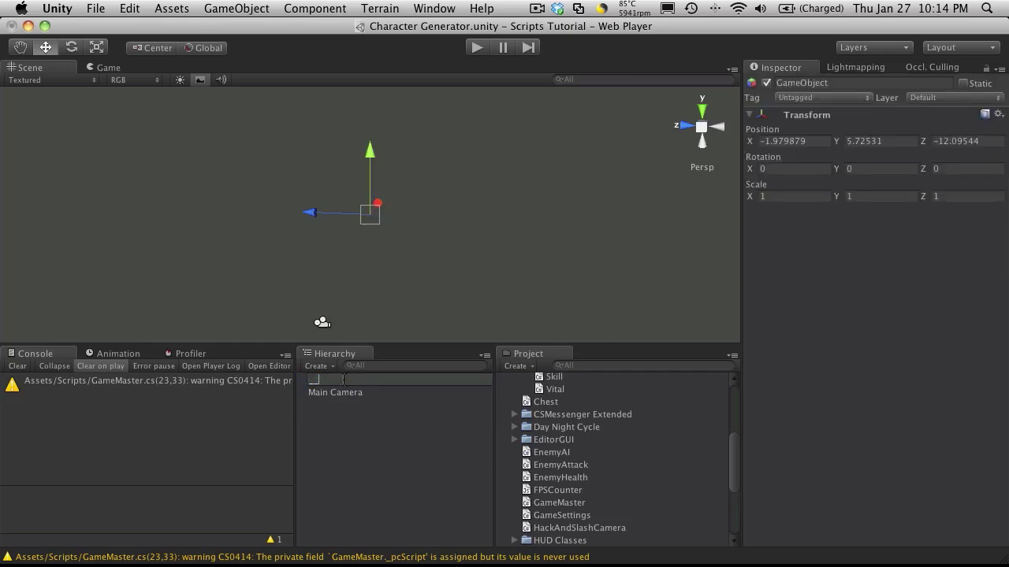
{"action": "type", "text": "GameSettings"}
{"action": "key", "text": "Return"}
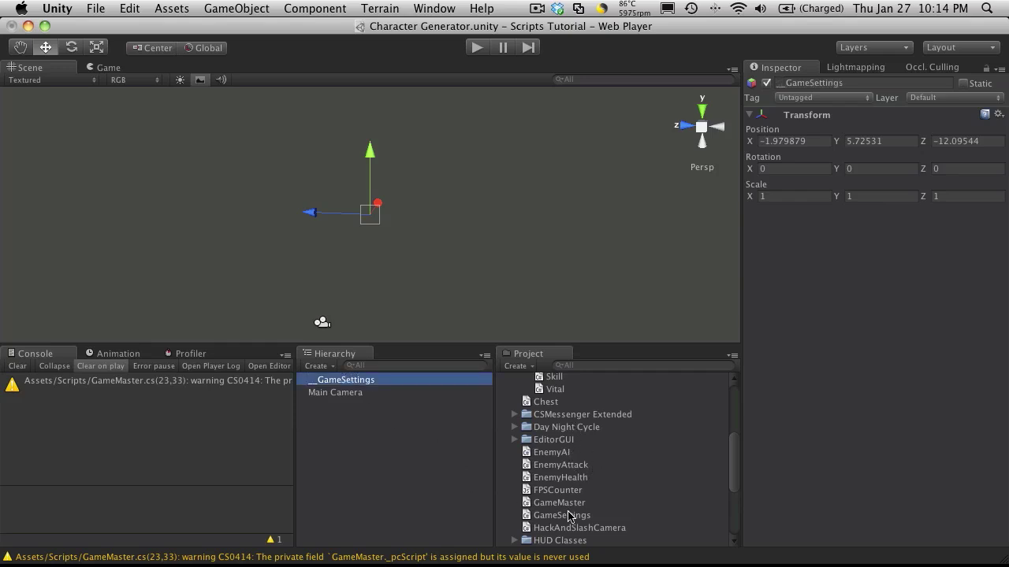
{"action": "left_click_drag", "start_coordinate": [575, 520], "coordinate": [819, 448]}
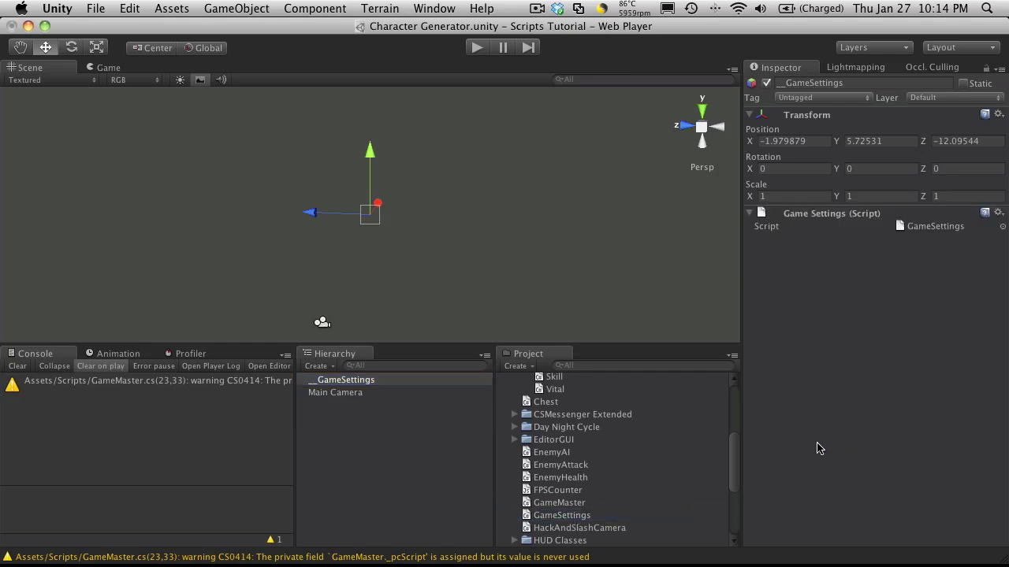
{"action": "left_click", "coordinate": [355, 383]}
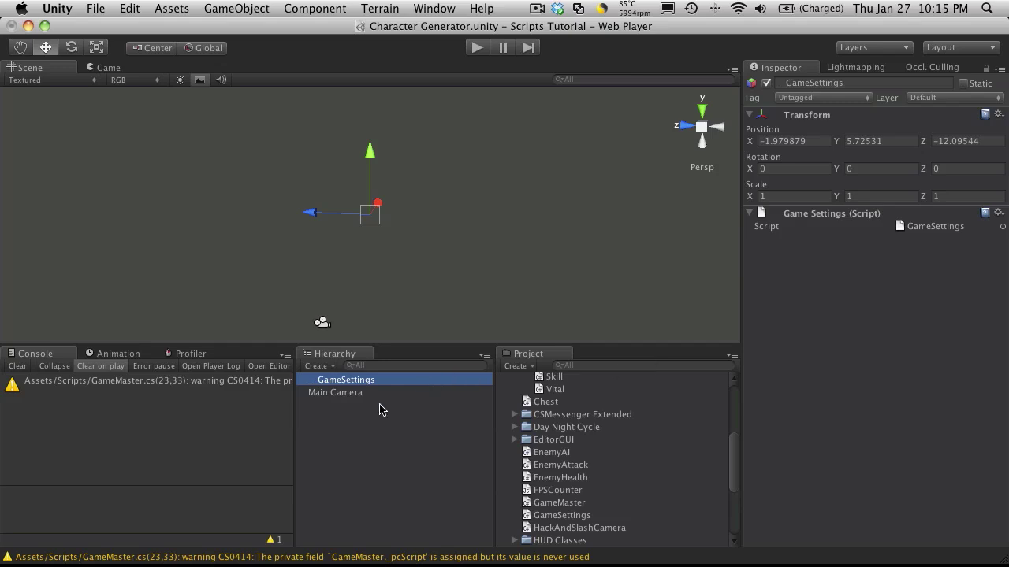
Attach the CharacterGenerator script to Main Camera, leaving My Skin and Player Prefab empty
{"action": "left_click", "coordinate": [359, 393]}
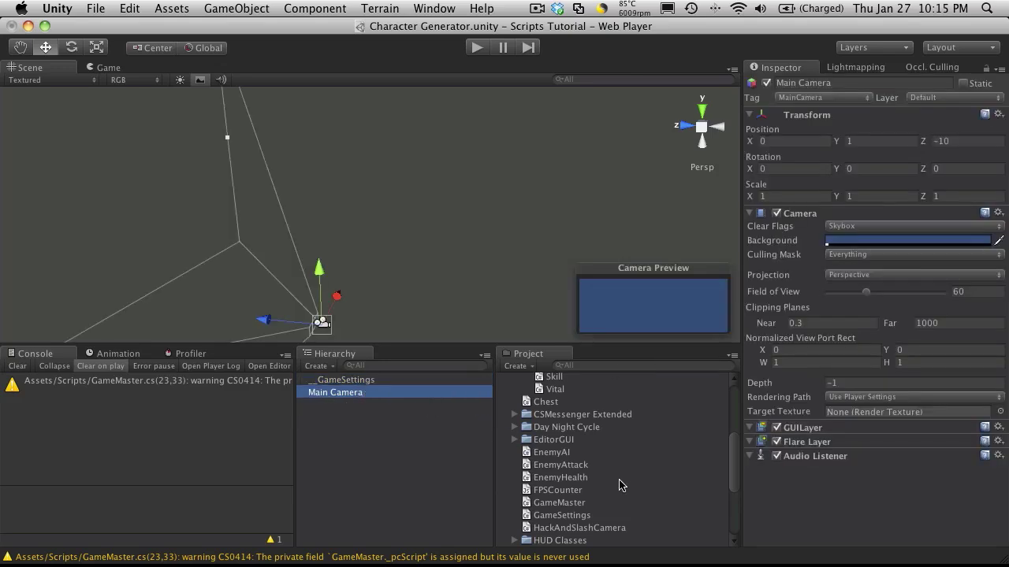
{"action": "scroll", "coordinate": [620, 485], "scroll_direction": "down", "scroll_amount": 1}
{"action": "scroll", "coordinate": [621, 485], "scroll_direction": "up", "scroll_amount": 4}
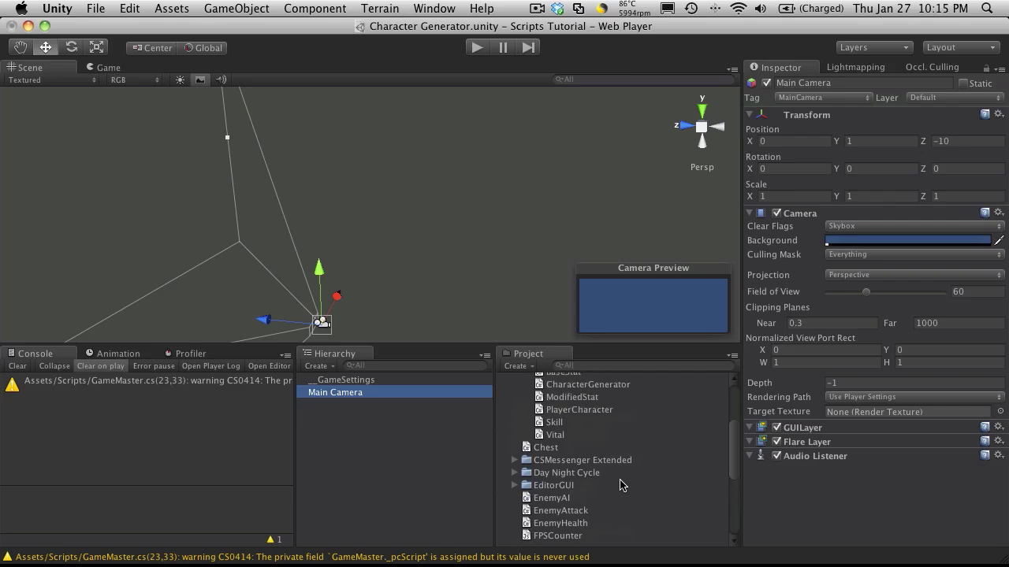
{"action": "scroll", "coordinate": [620, 484], "scroll_direction": "up", "scroll_amount": 4}
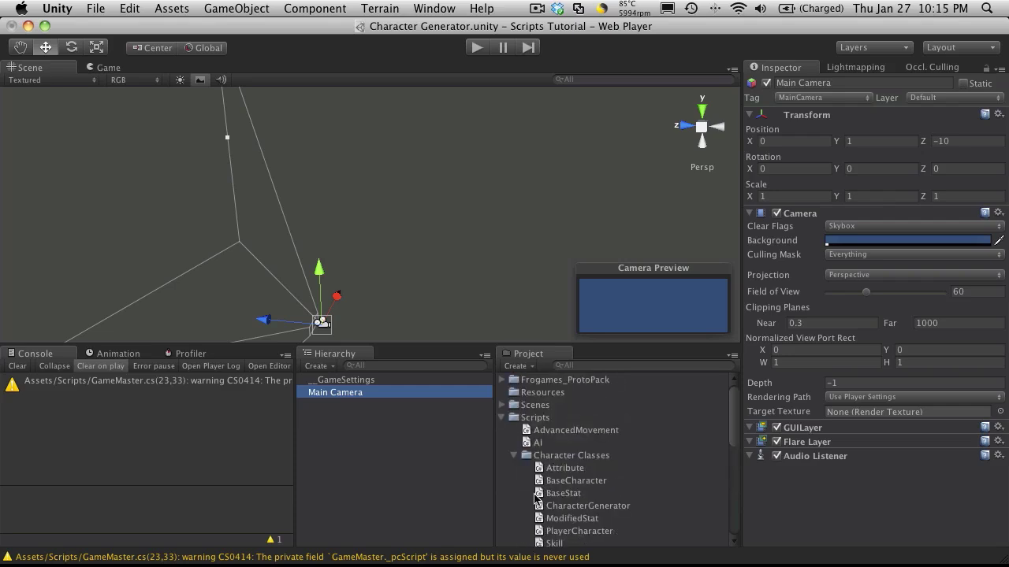
{"action": "scroll", "coordinate": [582, 471], "scroll_direction": "down", "scroll_amount": 2}
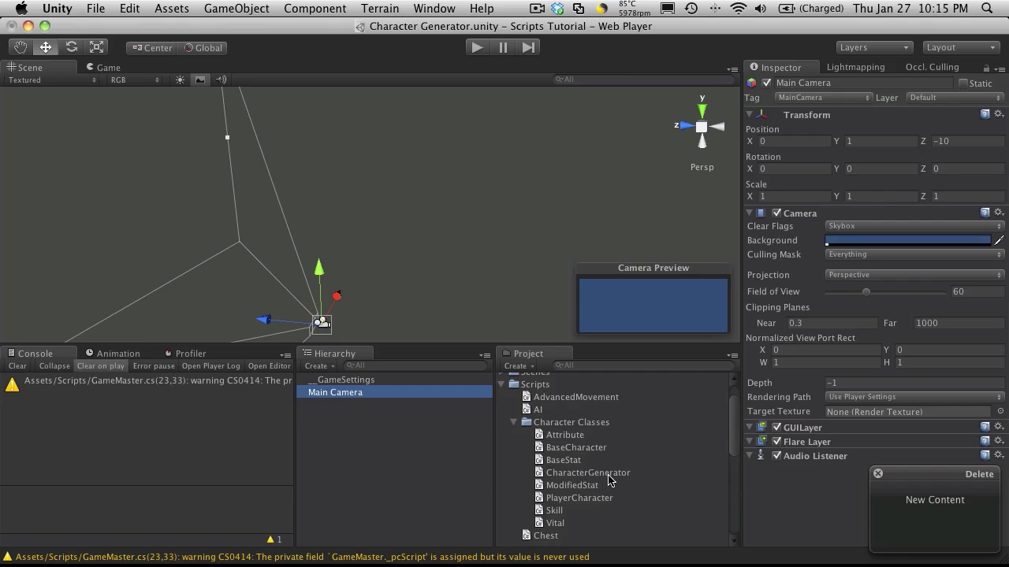
{"action": "left_click_drag", "start_coordinate": [607, 476], "coordinate": [359, 394]}
{"action": "left_click", "coordinate": [351, 406]}
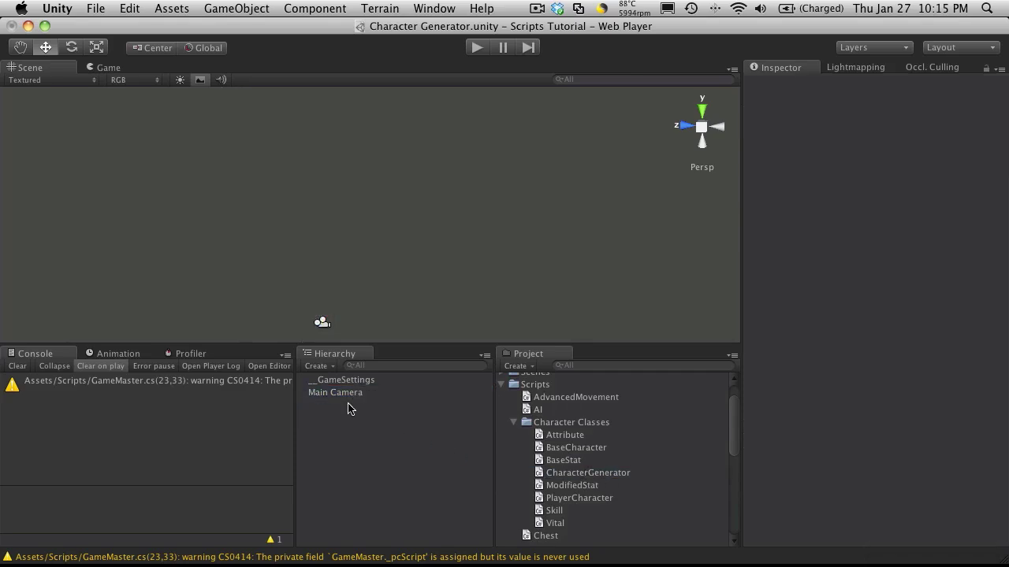
{"action": "left_click", "coordinate": [356, 394]}
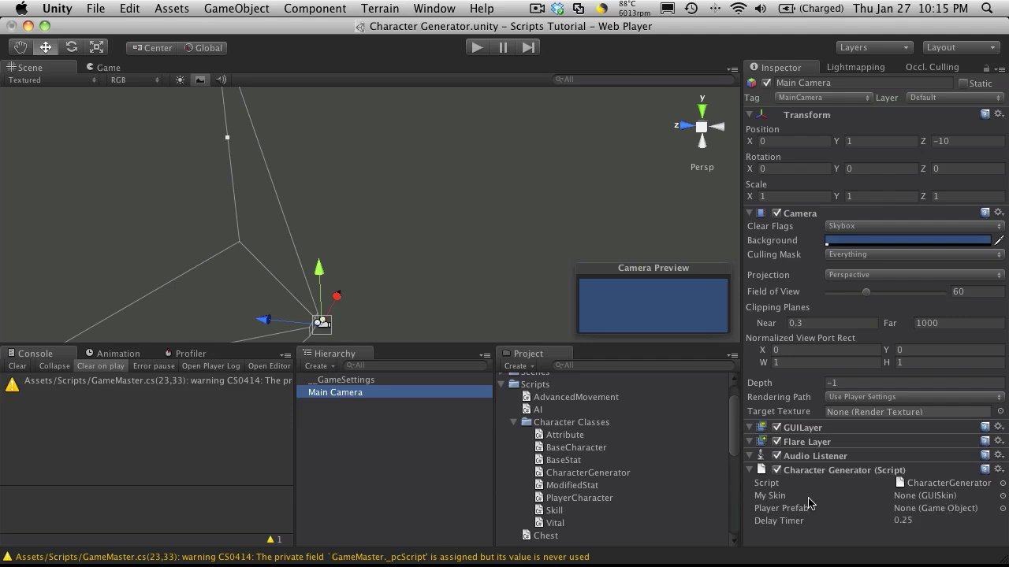
{"action": "left_click", "coordinate": [502, 385]}
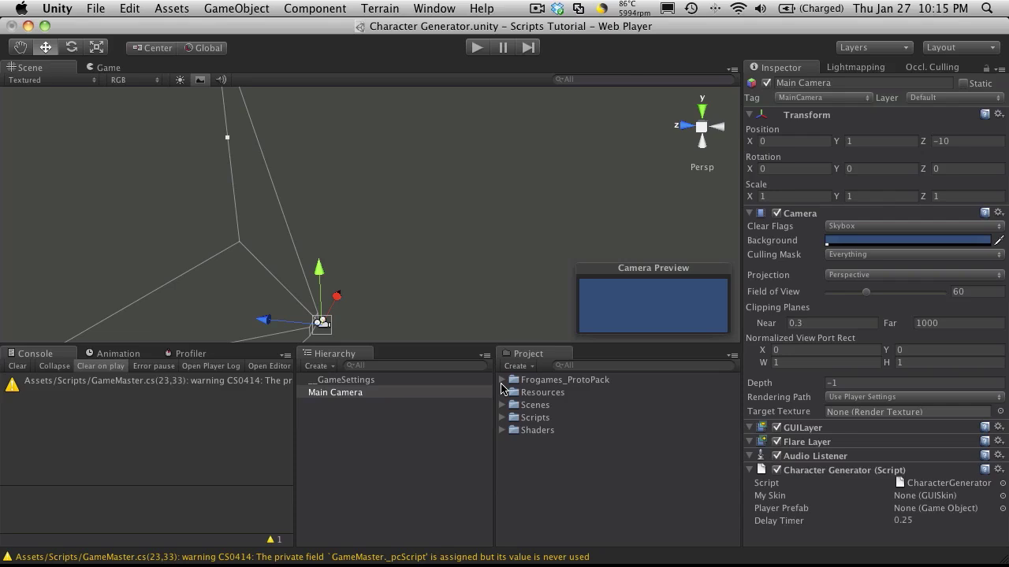
Create a GUI Skin asset named MySkin and assign it to Main Camera's Character Generator My Skin field
{"action": "right_click", "coordinate": [569, 491]}
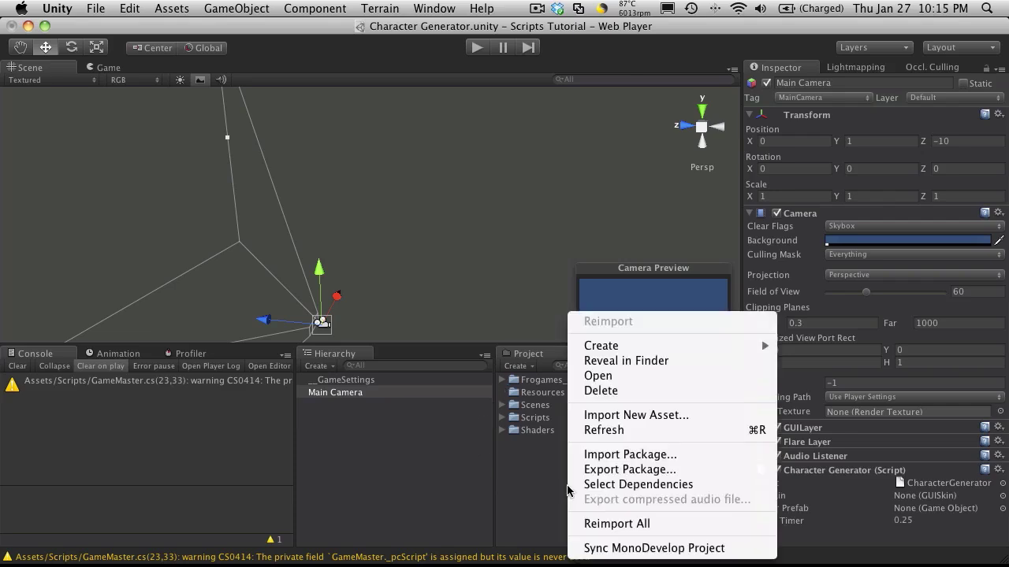
{"action": "mouse_move", "coordinate": [648, 348]}
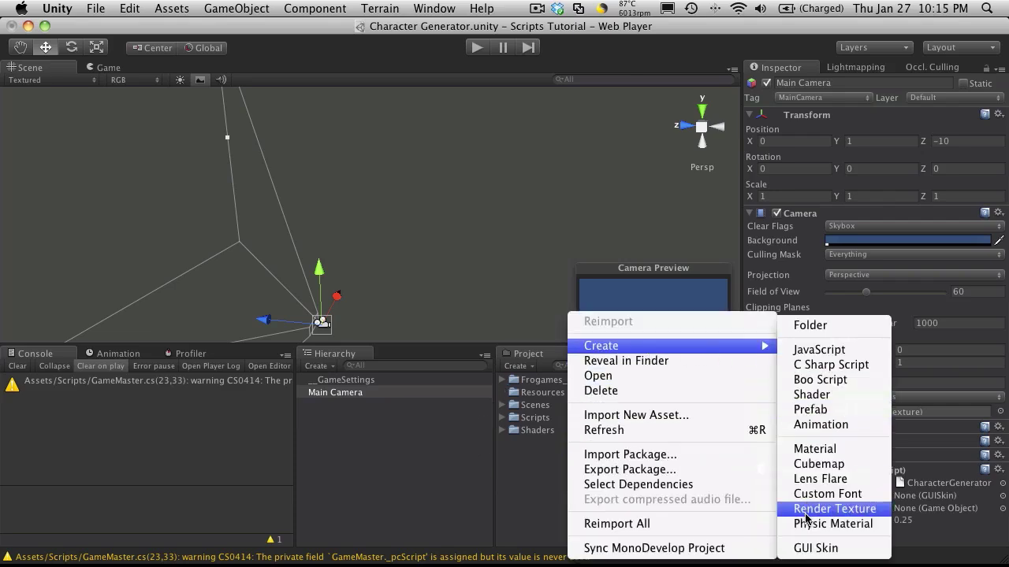
{"action": "left_click", "coordinate": [831, 547]}
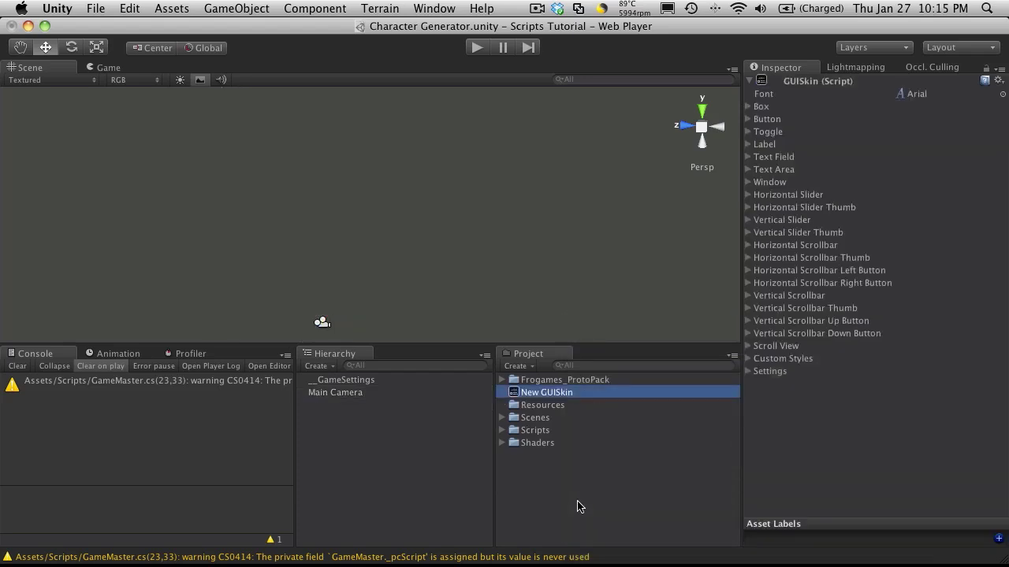
{"action": "type", "text": "MySkin"}
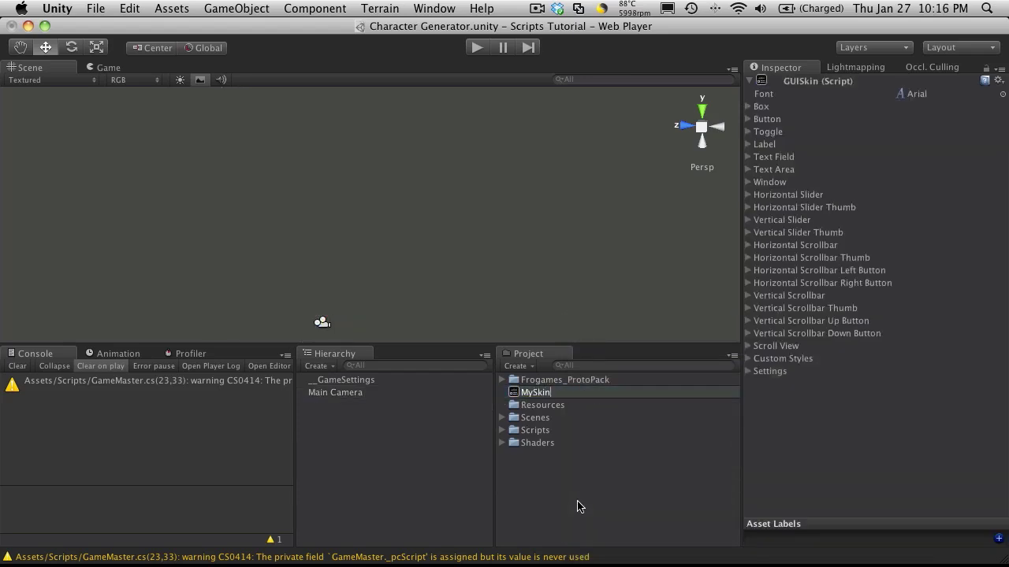
{"action": "key", "text": "Return"}
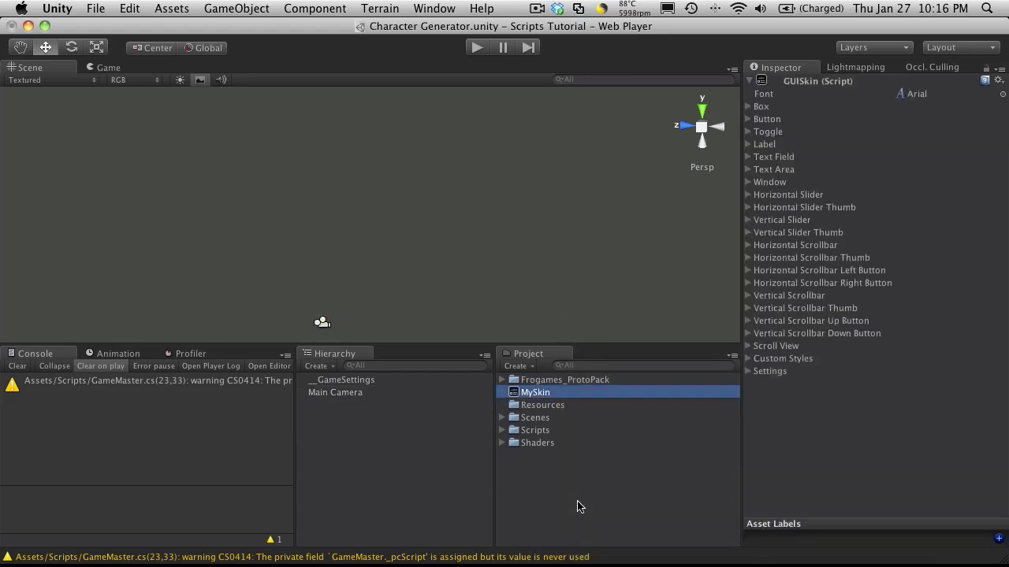
{"action": "left_click", "coordinate": [373, 393]}
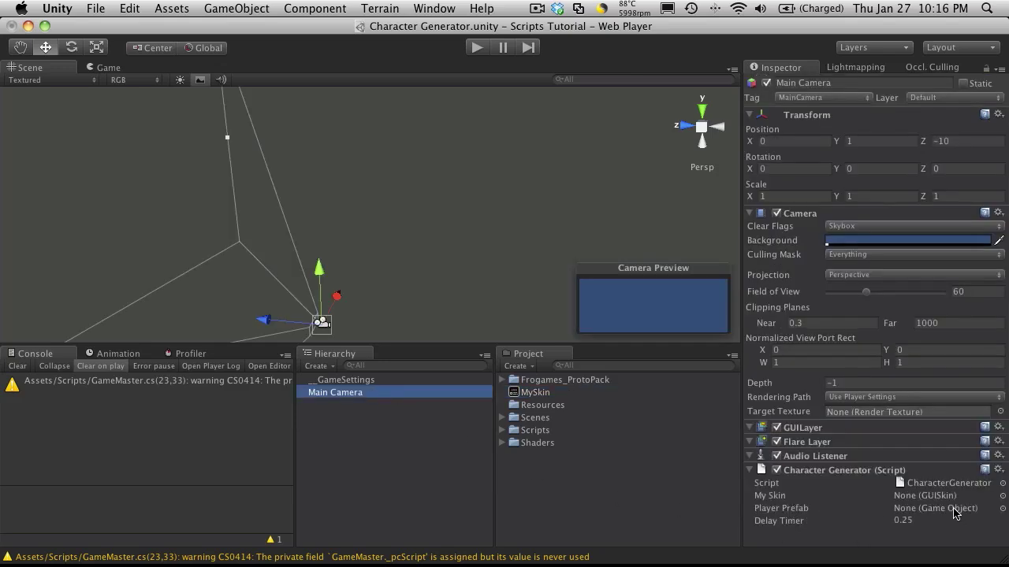
{"action": "left_click_drag", "start_coordinate": [535, 394], "coordinate": [910, 502]}
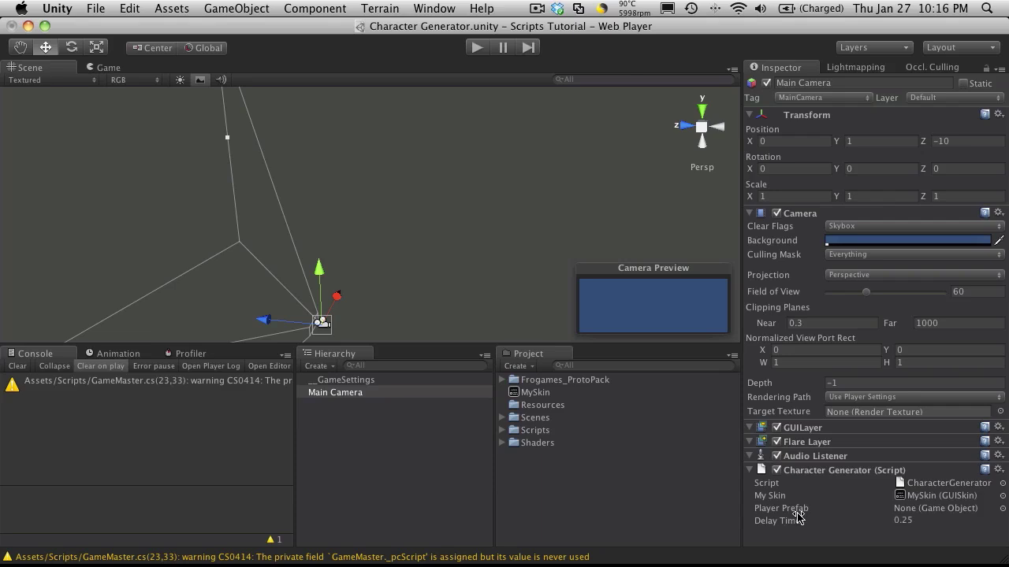
{"action": "left_click", "coordinate": [394, 461]}
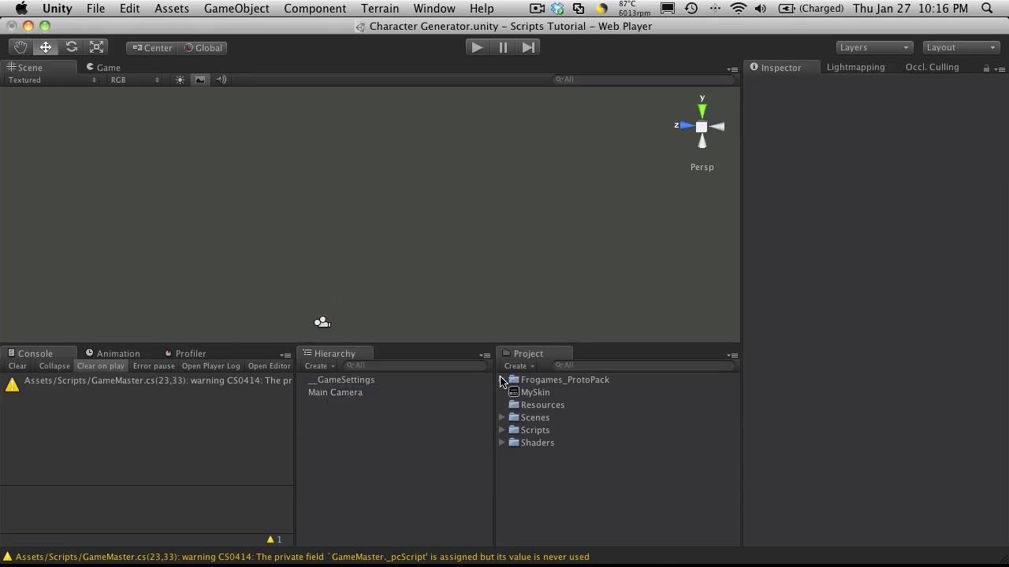
{"action": "left_click", "coordinate": [502, 380]}
{"action": "left_click", "coordinate": [575, 433]}
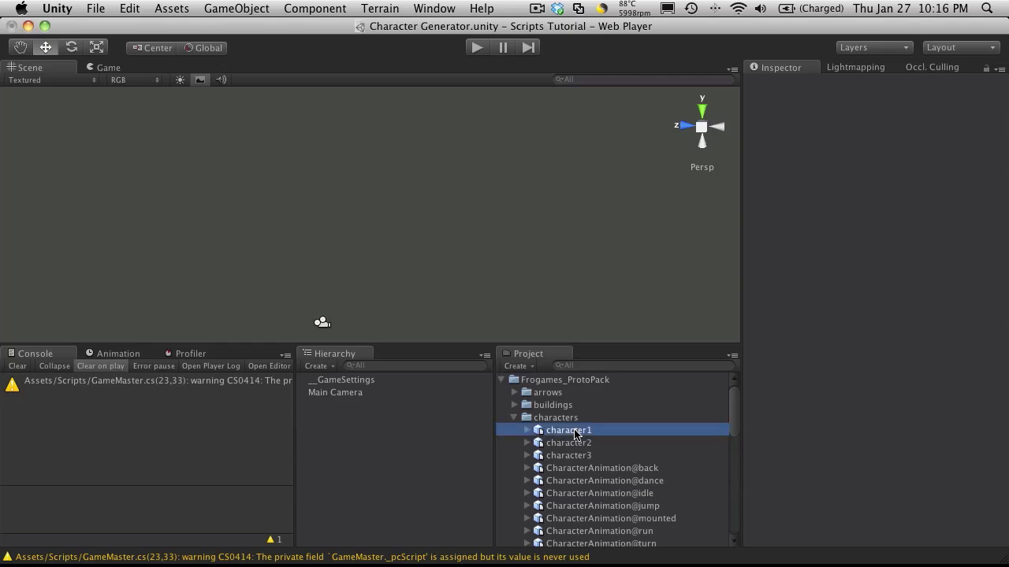
{"action": "scroll", "coordinate": [863, 444], "scroll_direction": "down", "scroll_amount": 10}
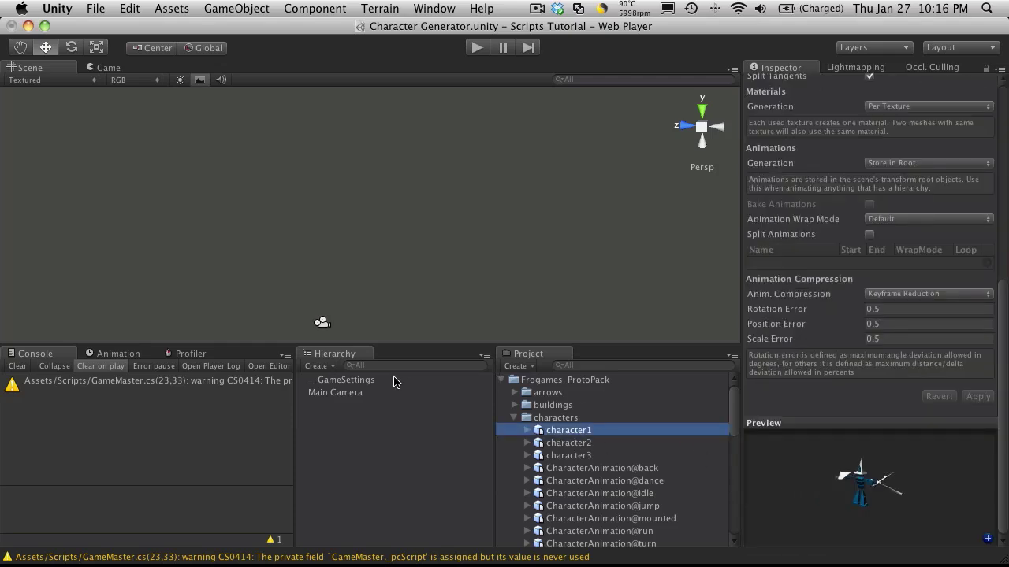
{"action": "left_click", "coordinate": [558, 446]}
{"action": "left_click", "coordinate": [566, 455]}
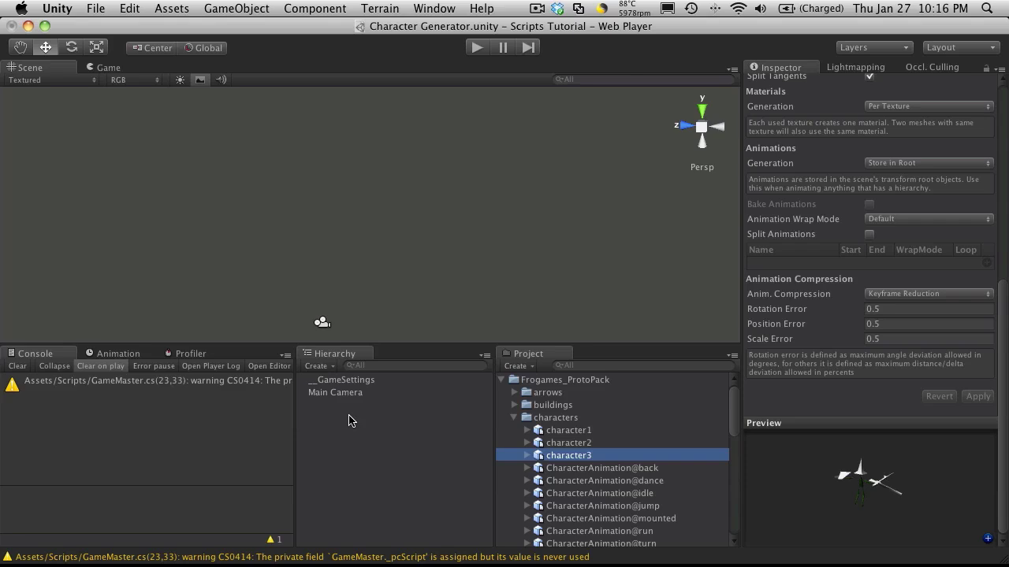
{"action": "left_click", "coordinate": [512, 418]}
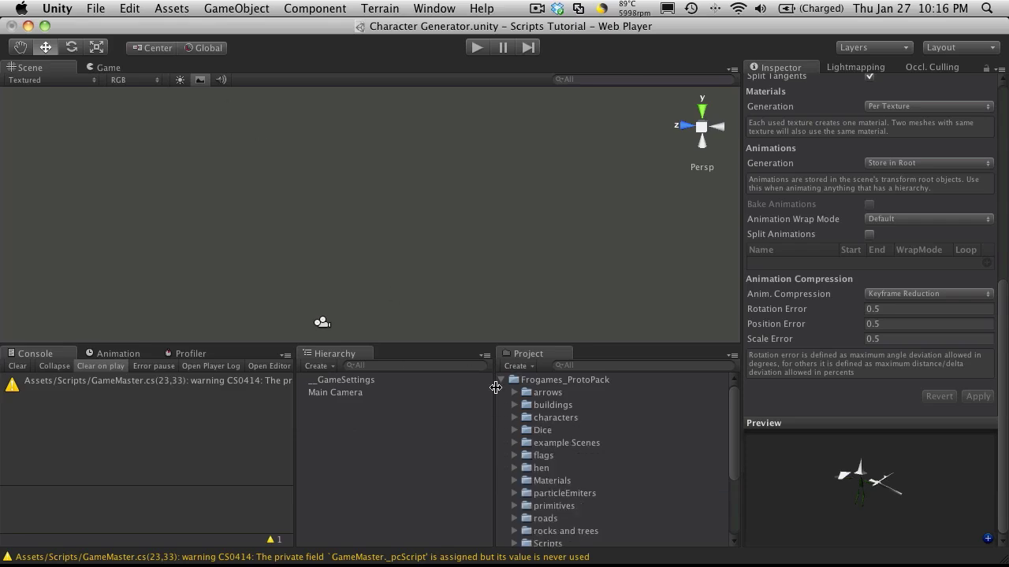
{"action": "left_click", "coordinate": [502, 381]}
Create an empty GameObject in the scene named 'Empty Character'
{"action": "left_click", "coordinate": [229, 8]}
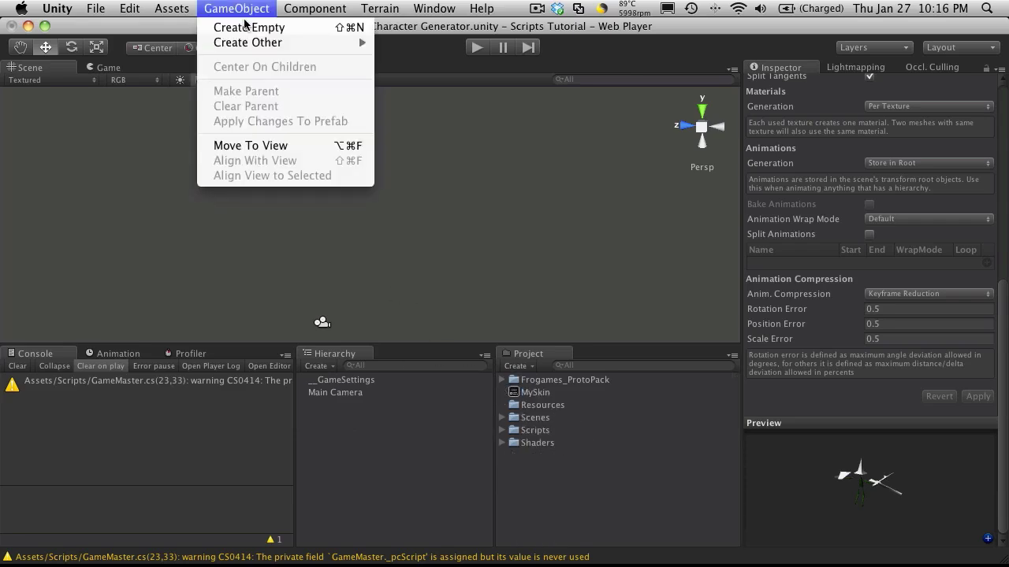
{"action": "left_click", "coordinate": [251, 28]}
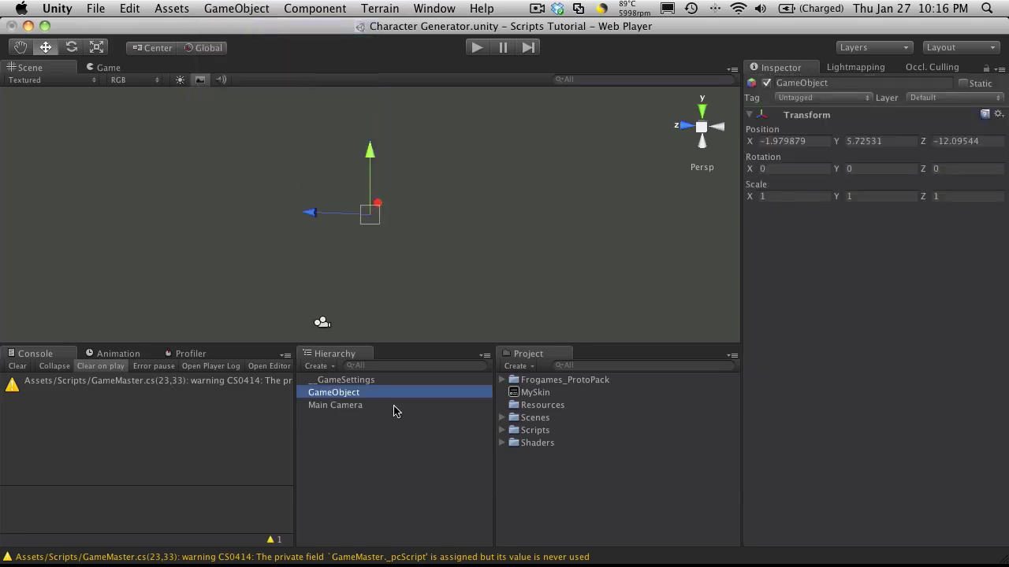
{"action": "key", "text": "Return"}
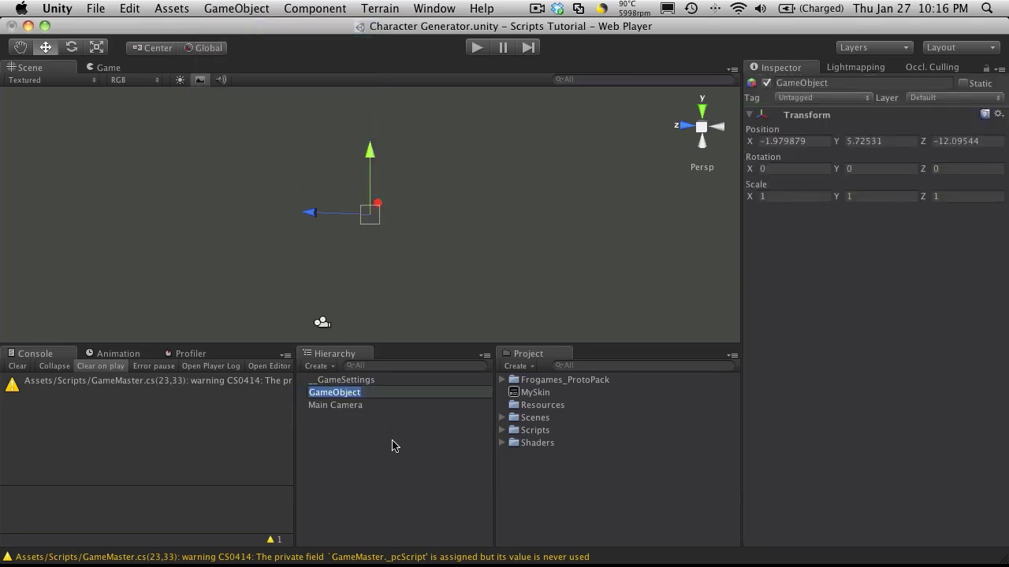
{"action": "type", "text": "Empty Charac"}
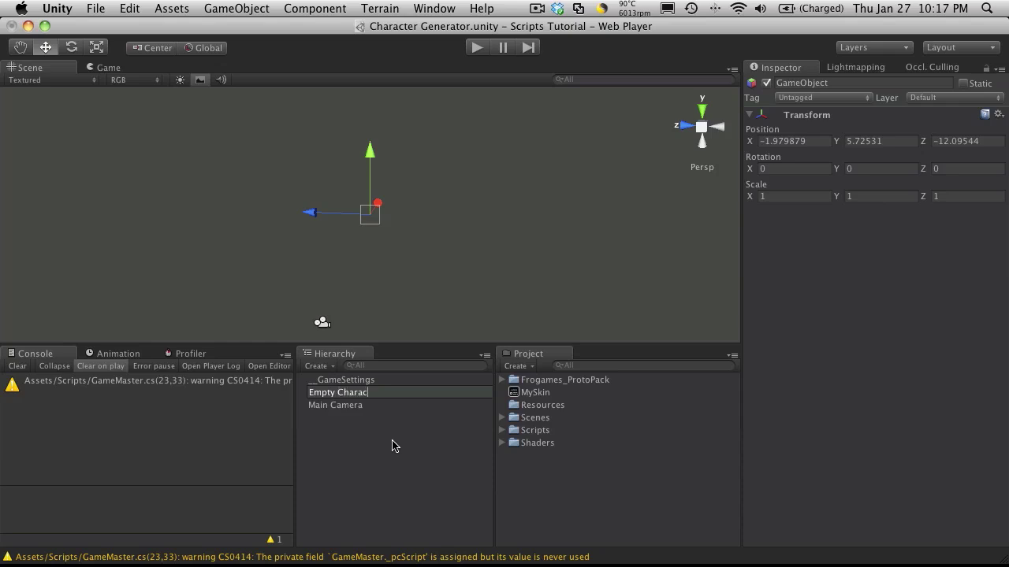
{"action": "type", "text": "ter"}
{"action": "key", "text": "Return"}
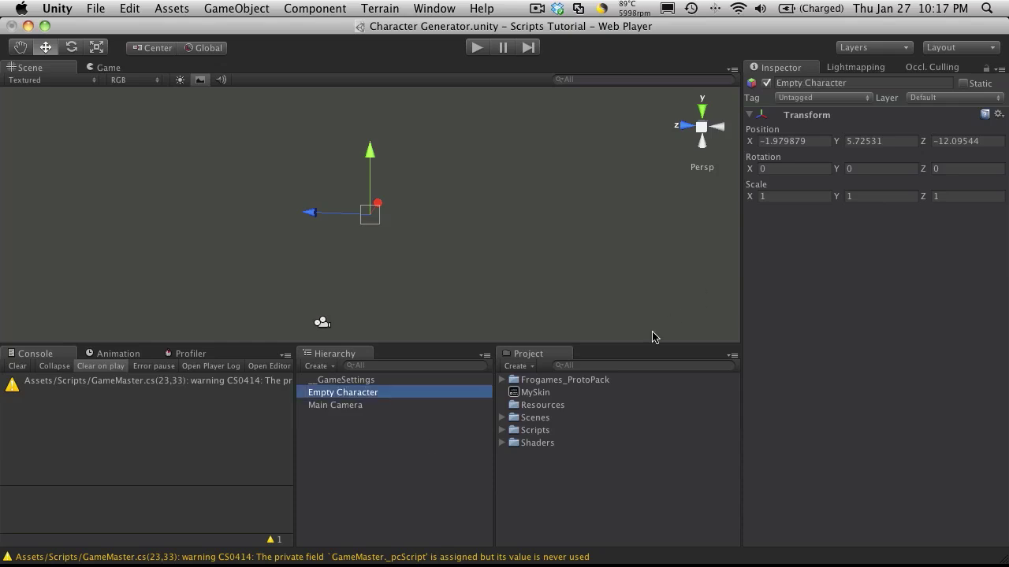
Attach the PlayerCharacter script to Empty Character and set it as Main Camera's Player Prefab
{"action": "left_click", "coordinate": [502, 432]}
{"action": "left_click", "coordinate": [502, 432]}
{"action": "scroll", "coordinate": [601, 446], "scroll_direction": "down", "scroll_amount": 5}
{"action": "scroll", "coordinate": [601, 446], "scroll_direction": "up", "scroll_amount": 3}
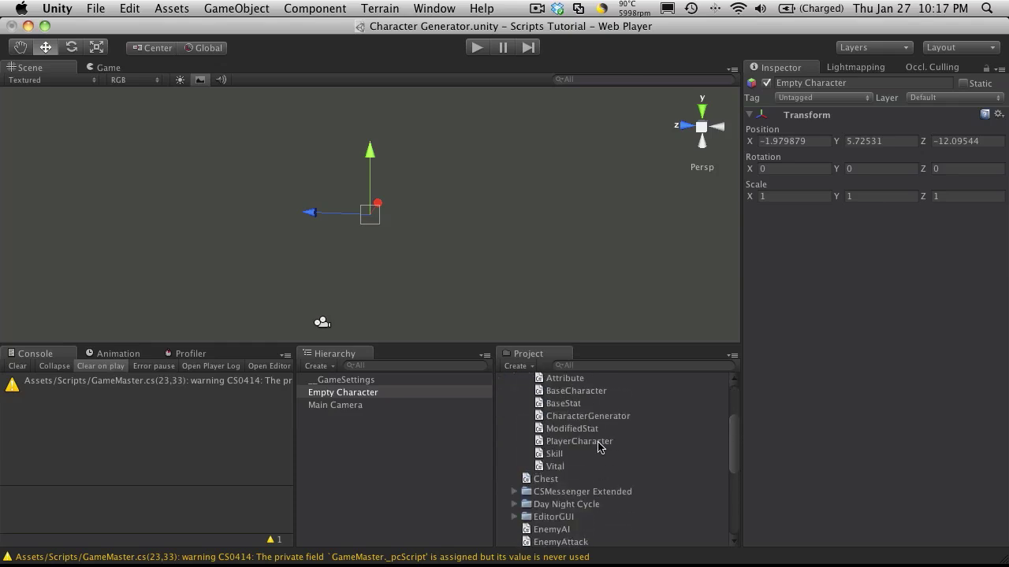
{"action": "left_click_drag", "start_coordinate": [599, 446], "coordinate": [867, 418]}
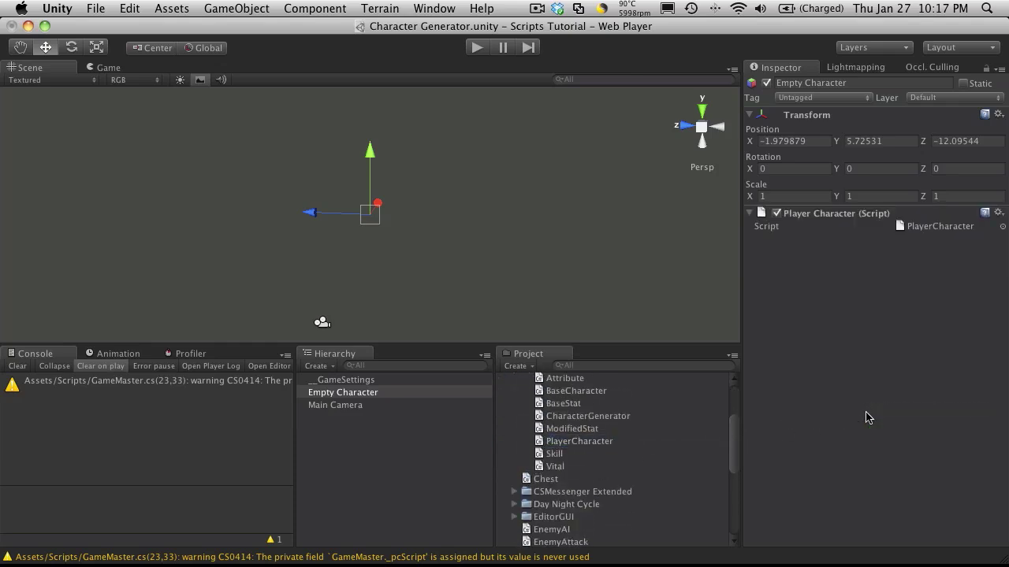
{"action": "left_click", "coordinate": [334, 406]}
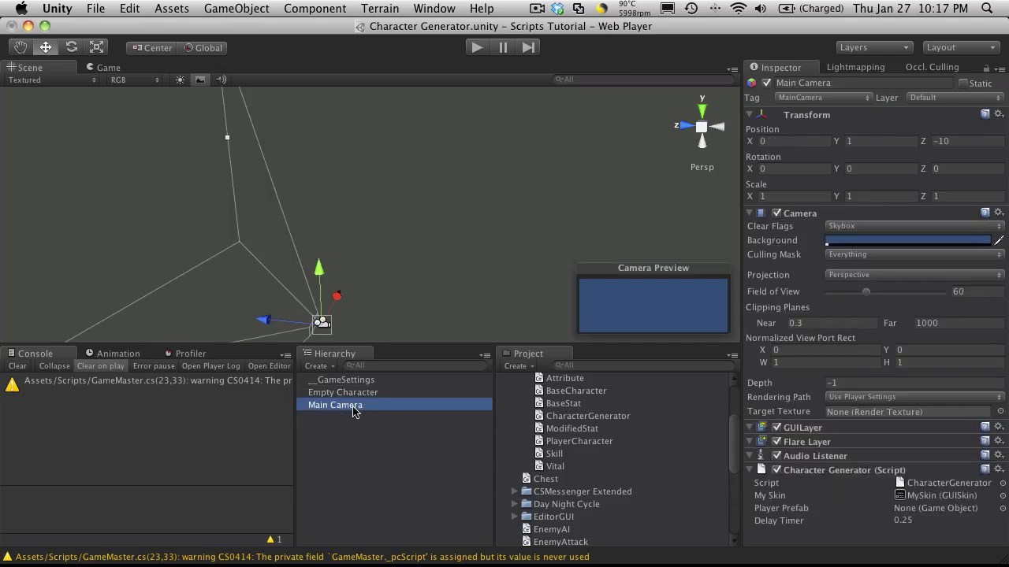
{"action": "left_click_drag", "start_coordinate": [365, 396], "coordinate": [909, 516]}
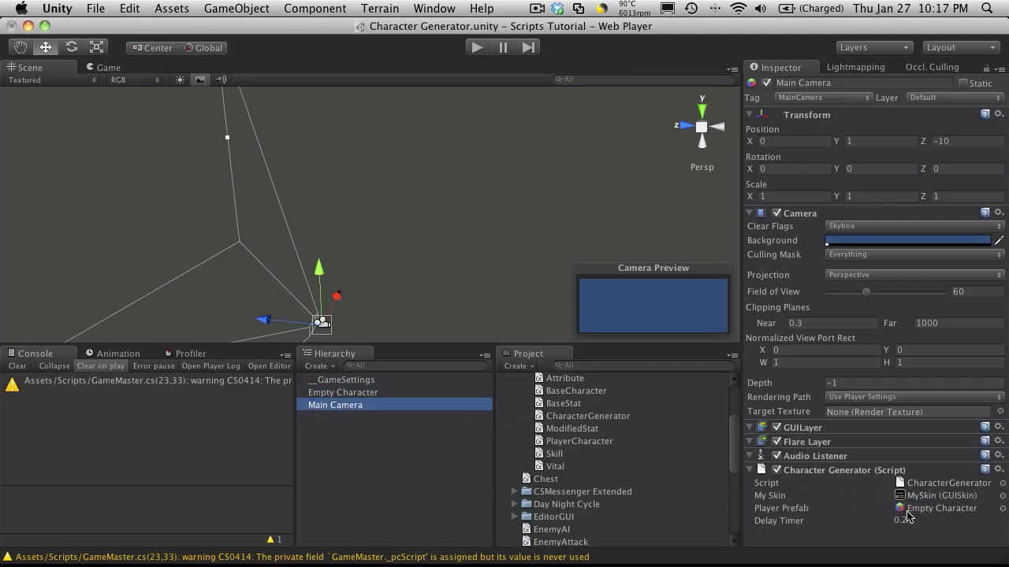
Play and stop the scene, then open the NullReferenceException's source line in PlayerCharacter.cs
{"action": "left_click", "coordinate": [477, 47]}
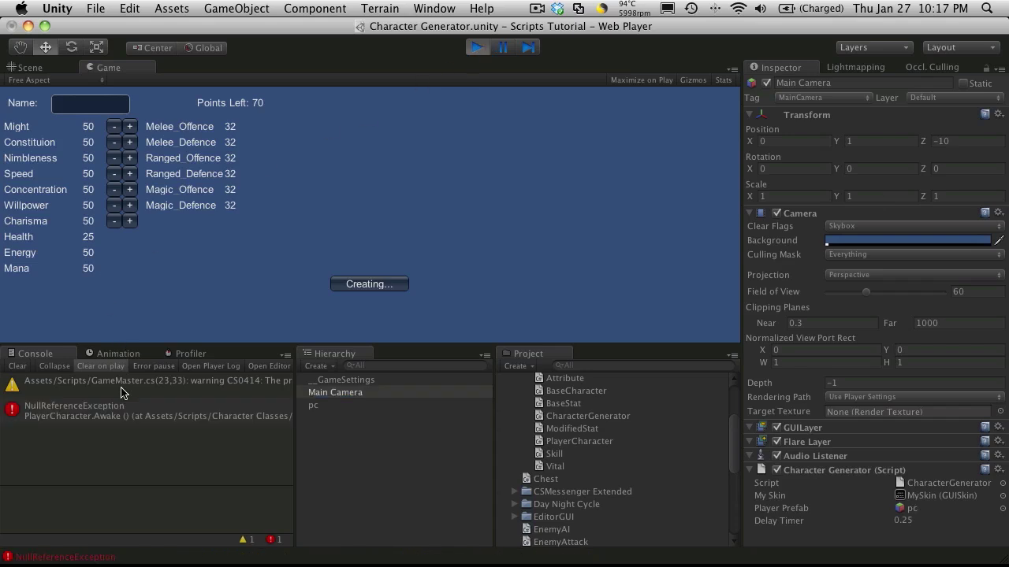
{"action": "left_click", "coordinate": [479, 48]}
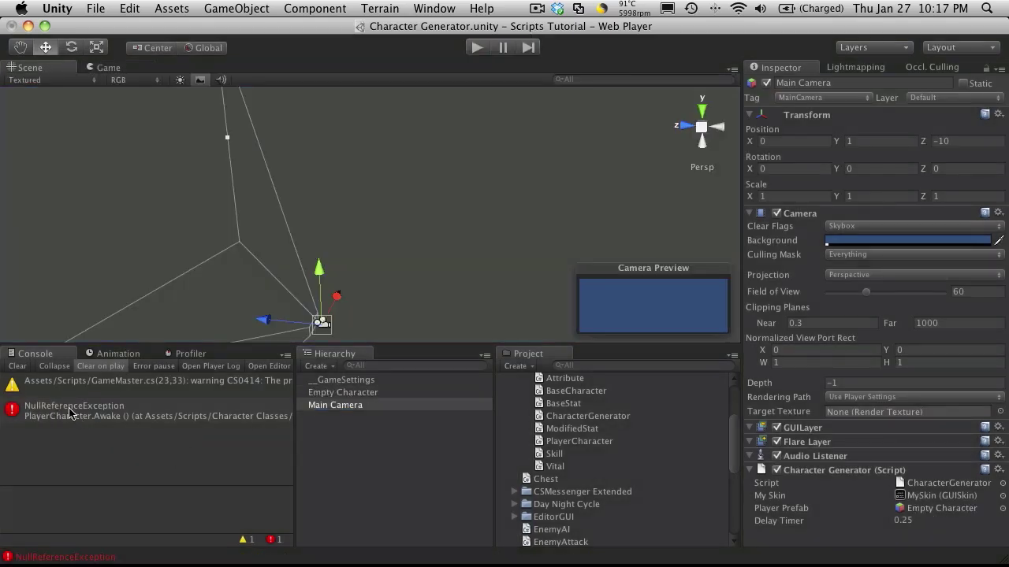
{"action": "double_click", "coordinate": [75, 411]}
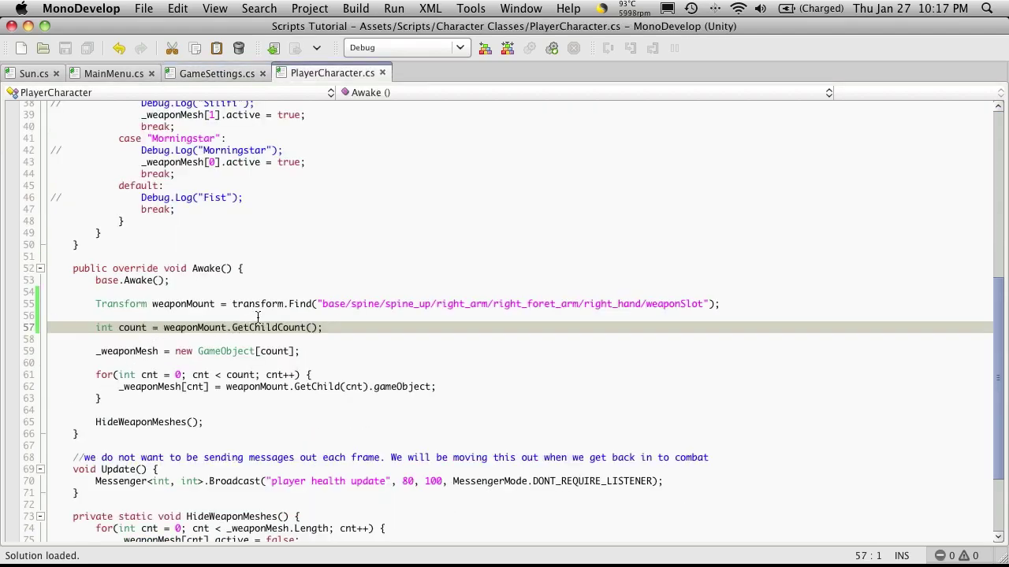
{"action": "left_click", "coordinate": [307, 316]}
{"action": "left_click_drag", "start_coordinate": [324, 305], "coordinate": [347, 305]}
{"action": "left_click_drag", "start_coordinate": [322, 303], "coordinate": [705, 308]}
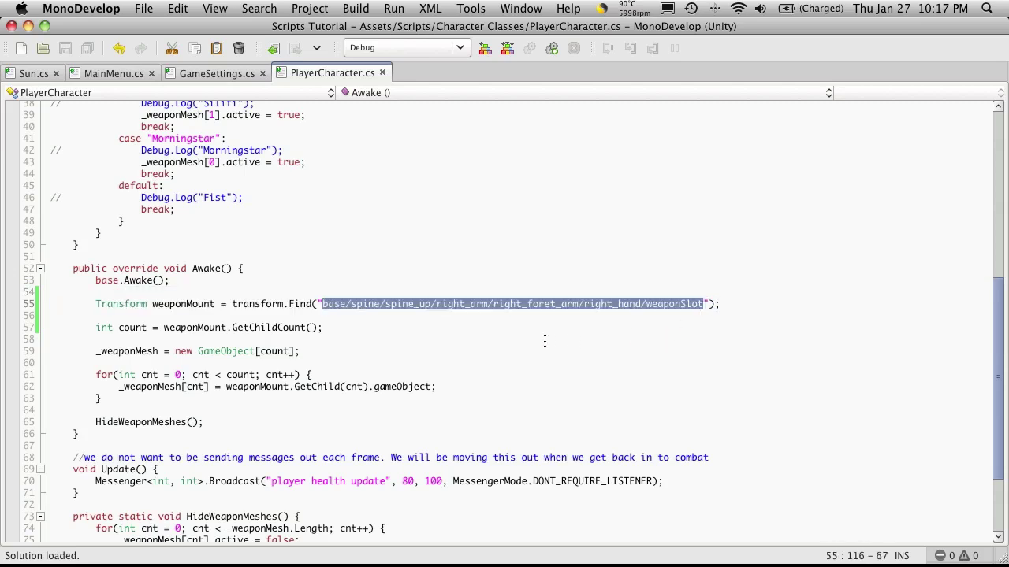
{"action": "left_click", "coordinate": [694, 315]}
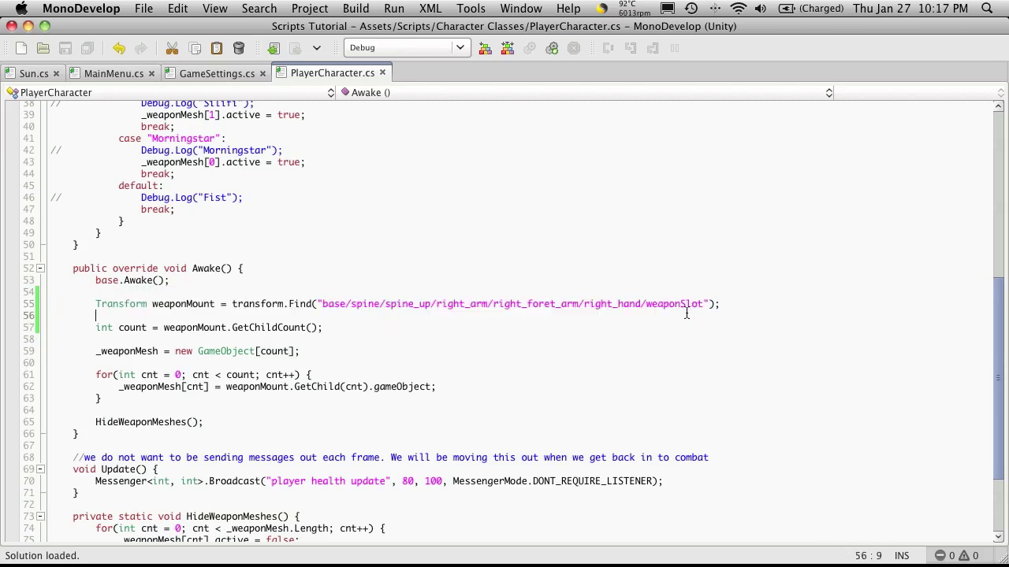